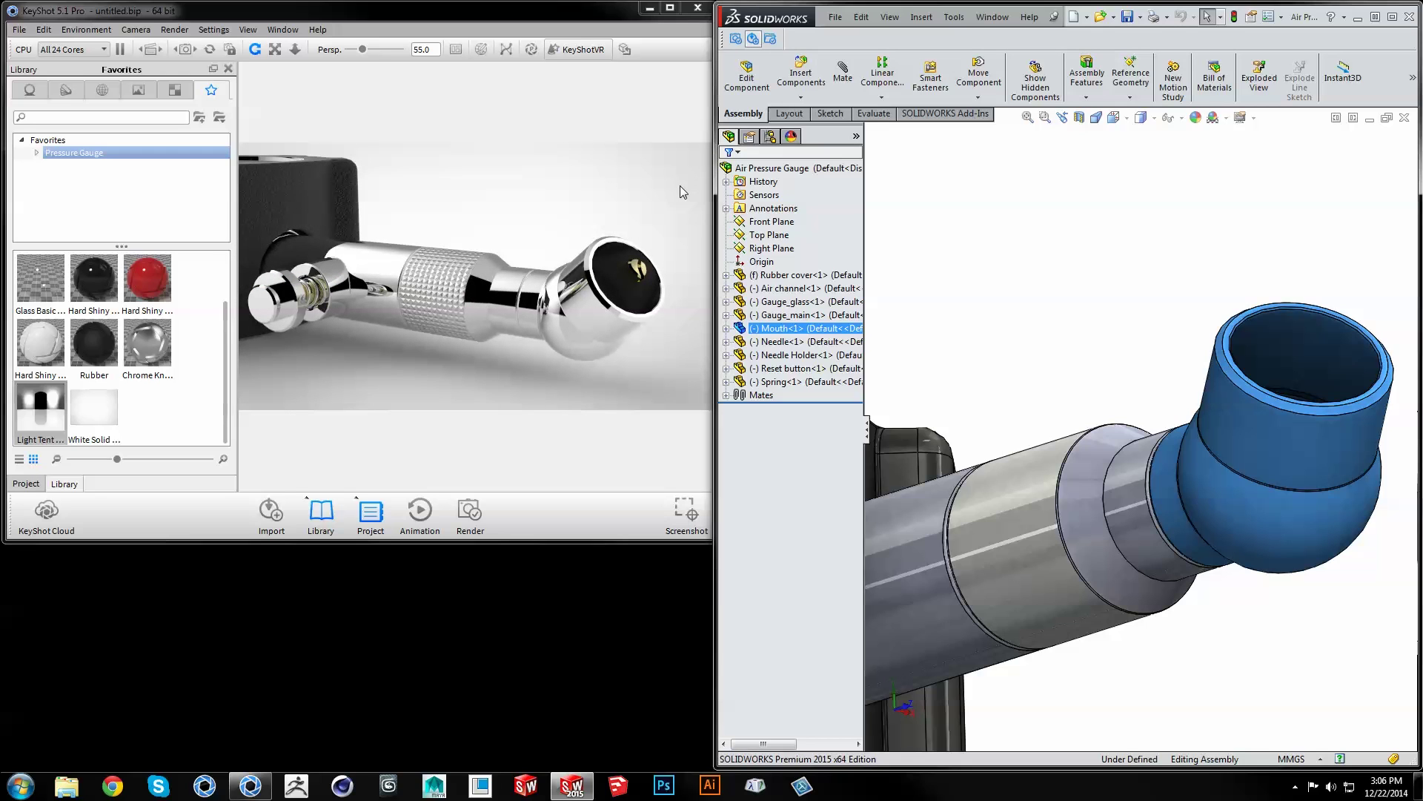
Step: Orbit the KeyShot camera to a wider angle showing the gauge's whole dial and body
drag(683, 192, 581, 301)
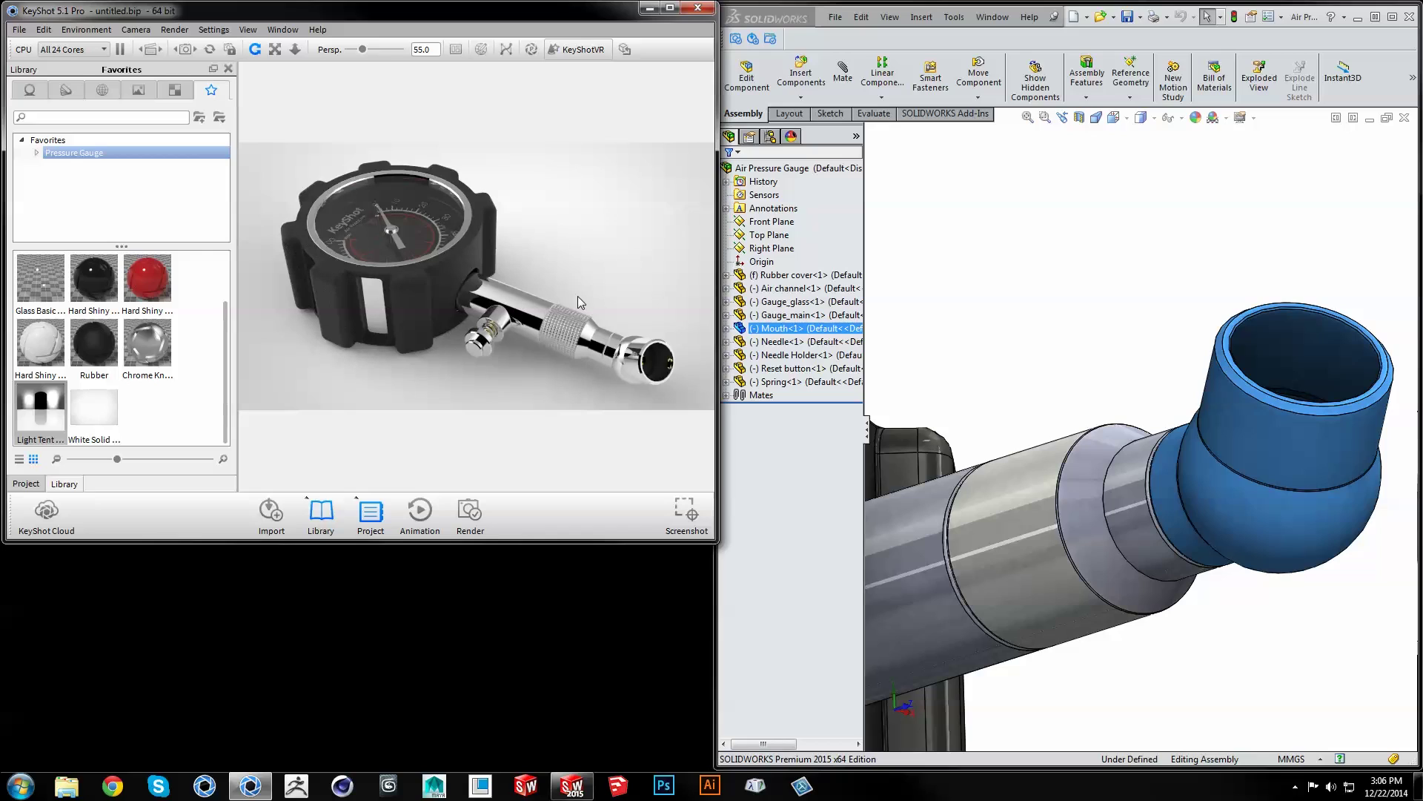
right_click(593, 341)
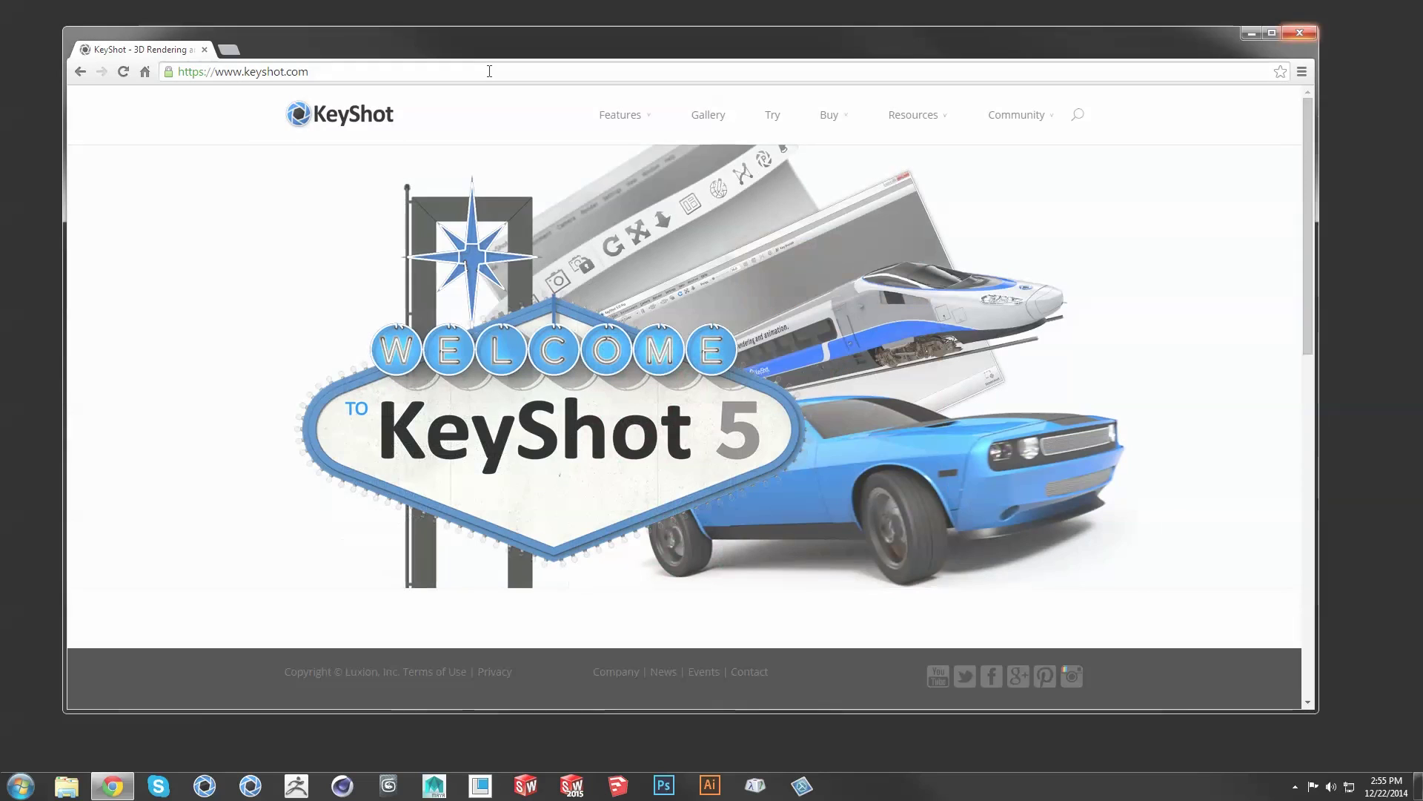
Step: Go to keyshot.com/plugins and download the KeyShot 5 SolidWorks plugin
click(490, 71)
text(/plu)
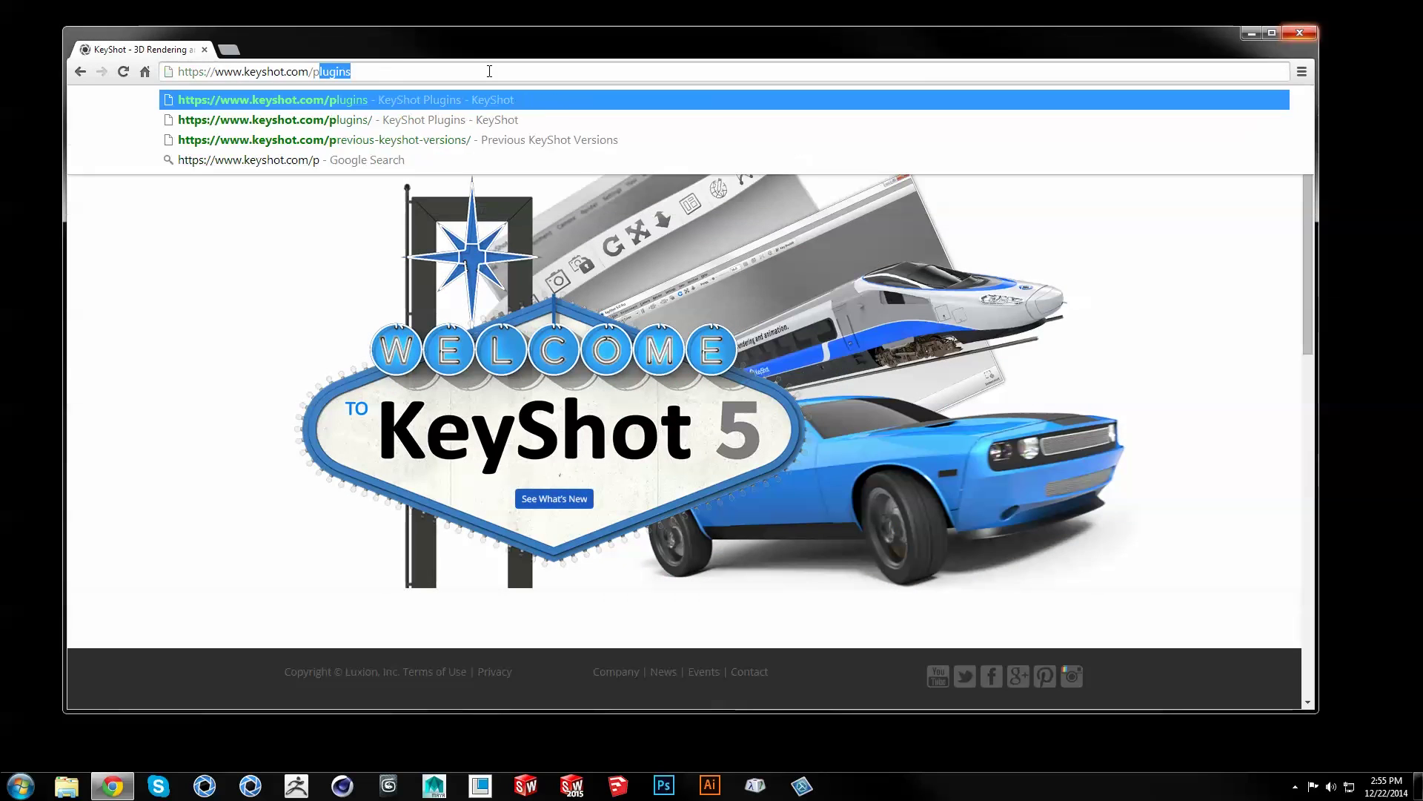
text(gins)
key(Return)
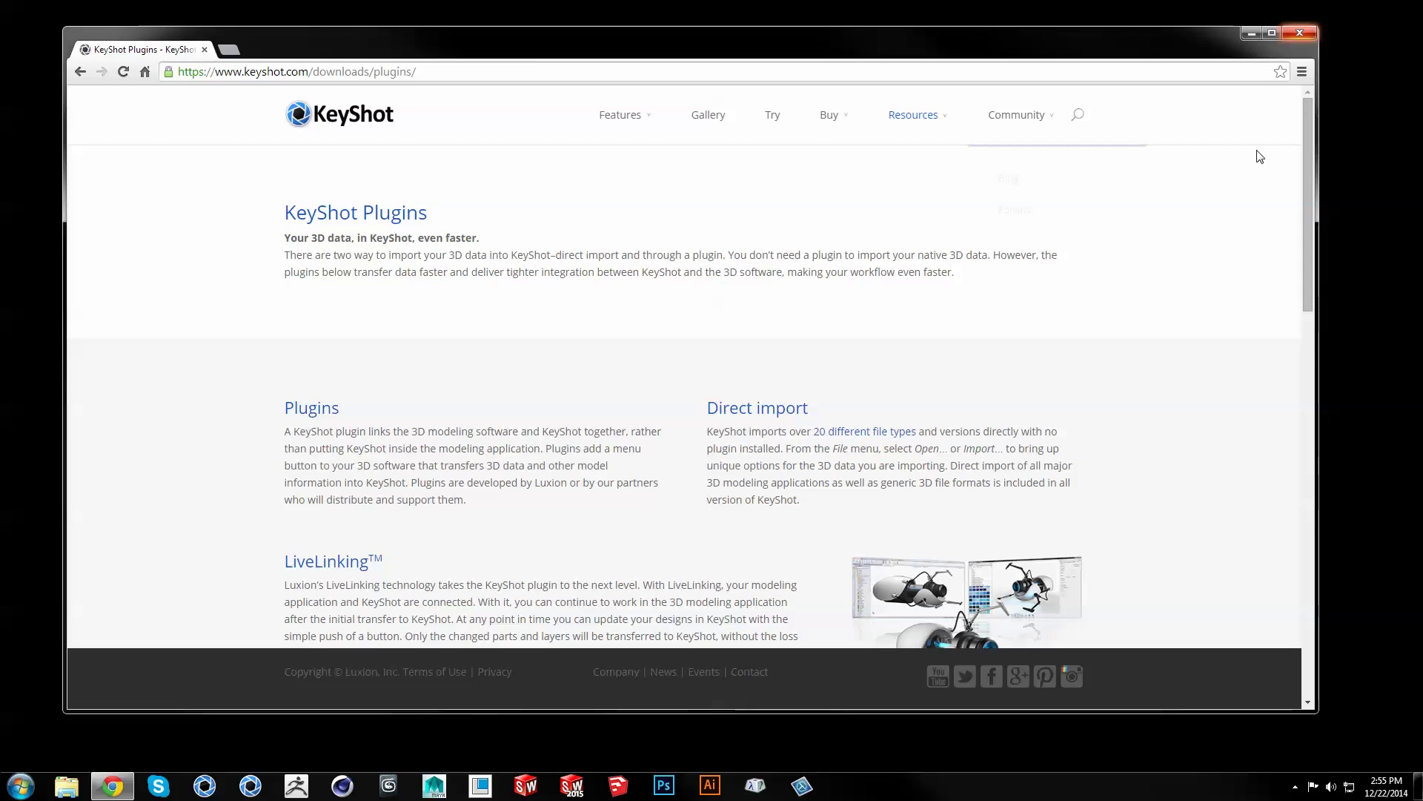
drag(1305, 109, 1352, 425)
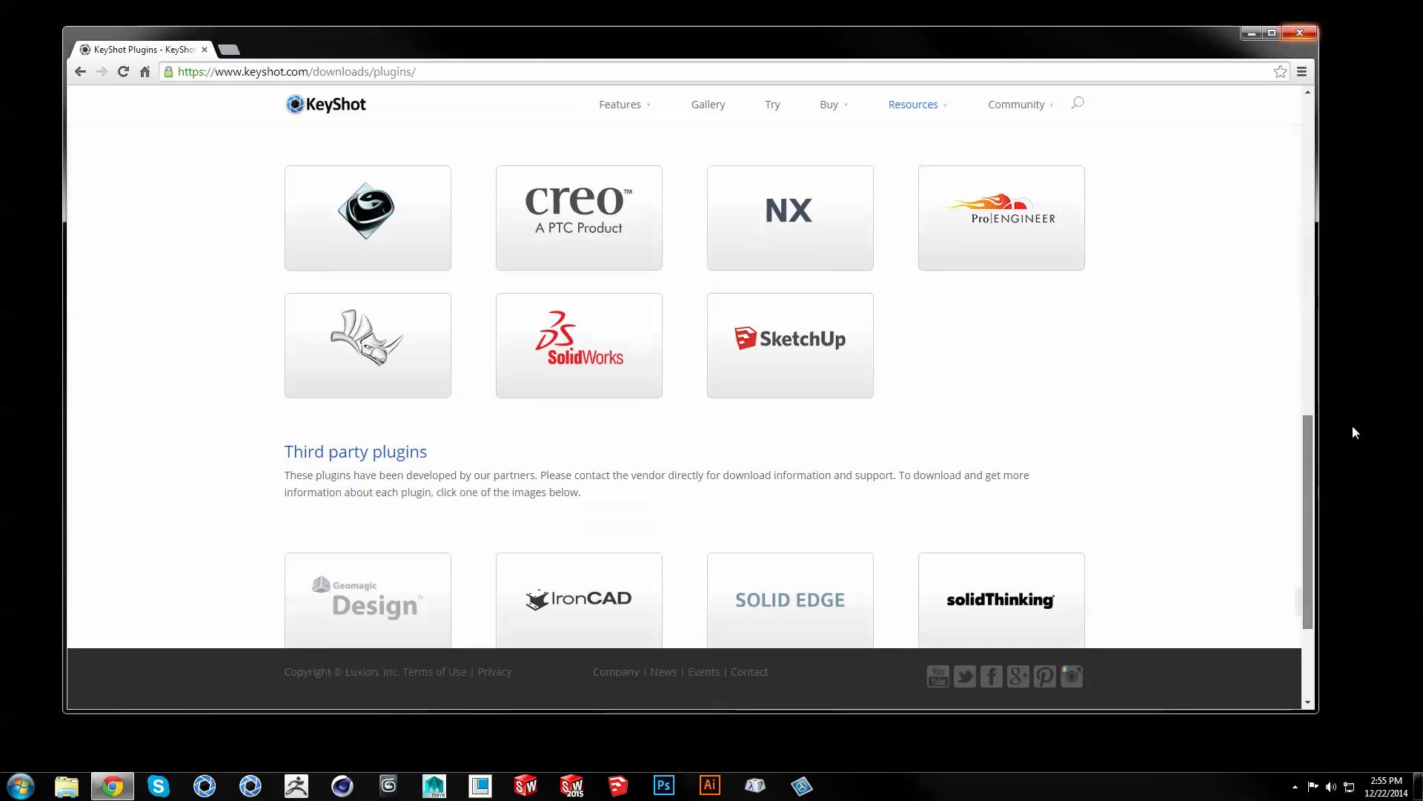
click(582, 337)
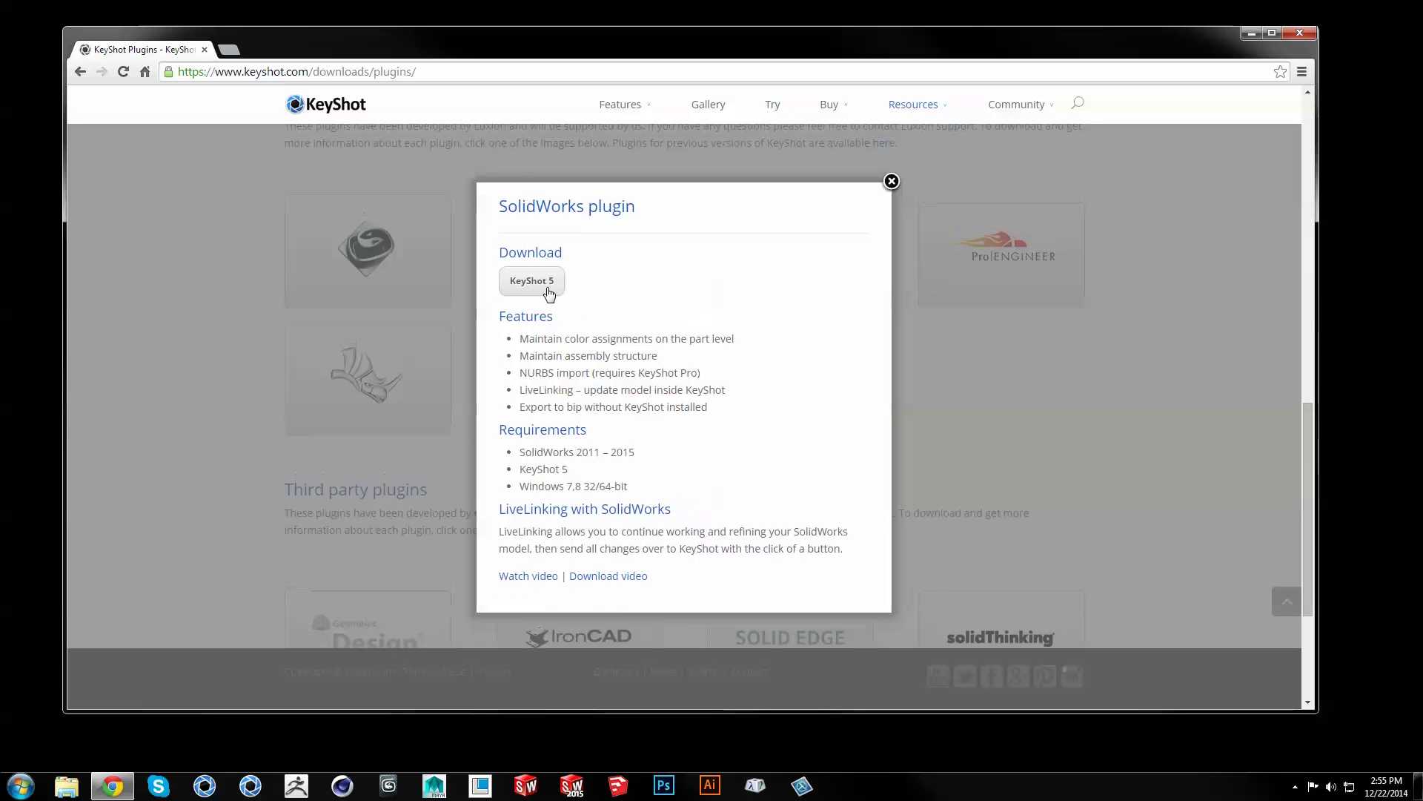
click(532, 282)
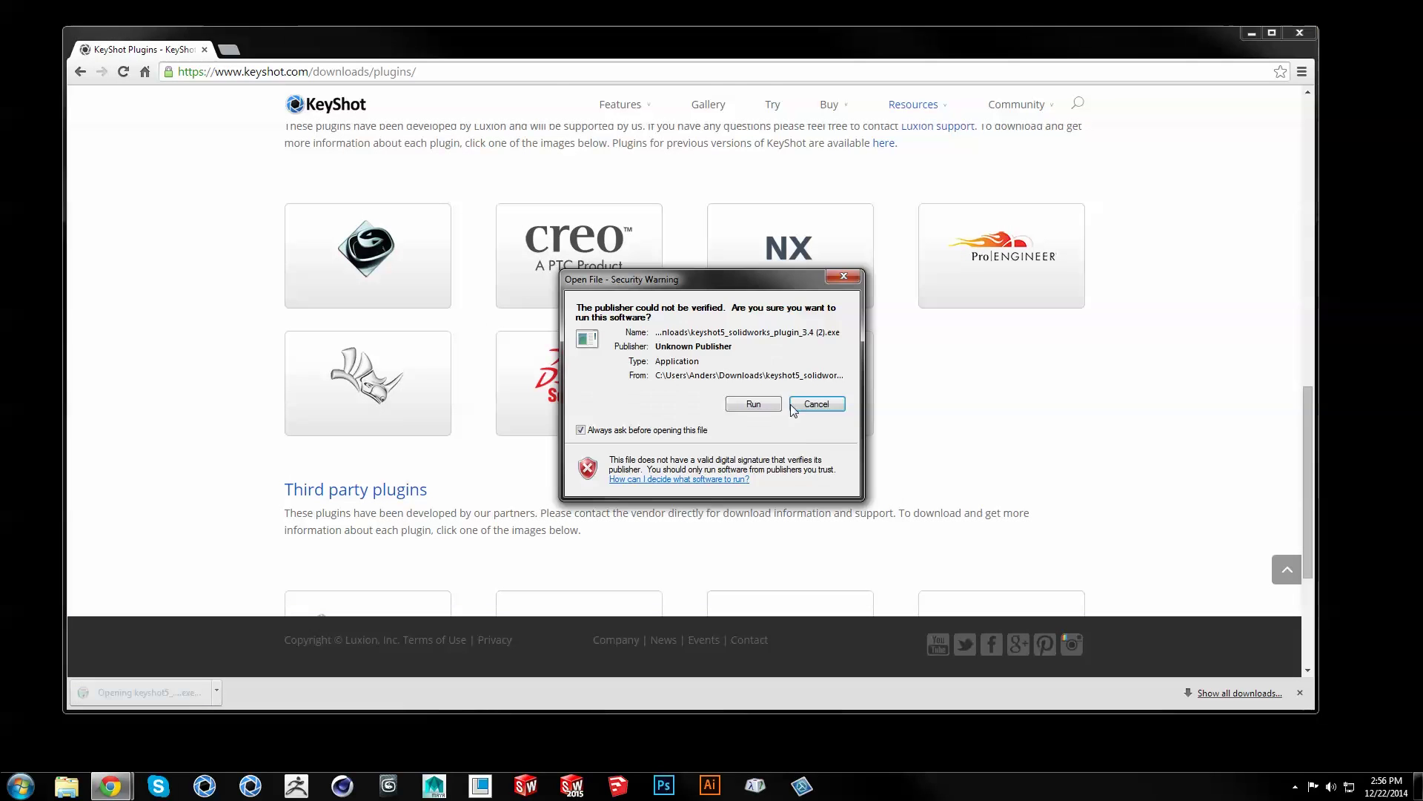
Step: Run the SolidWorks plugin 3.4 installer, accepting the licence, and install it
click(820, 404)
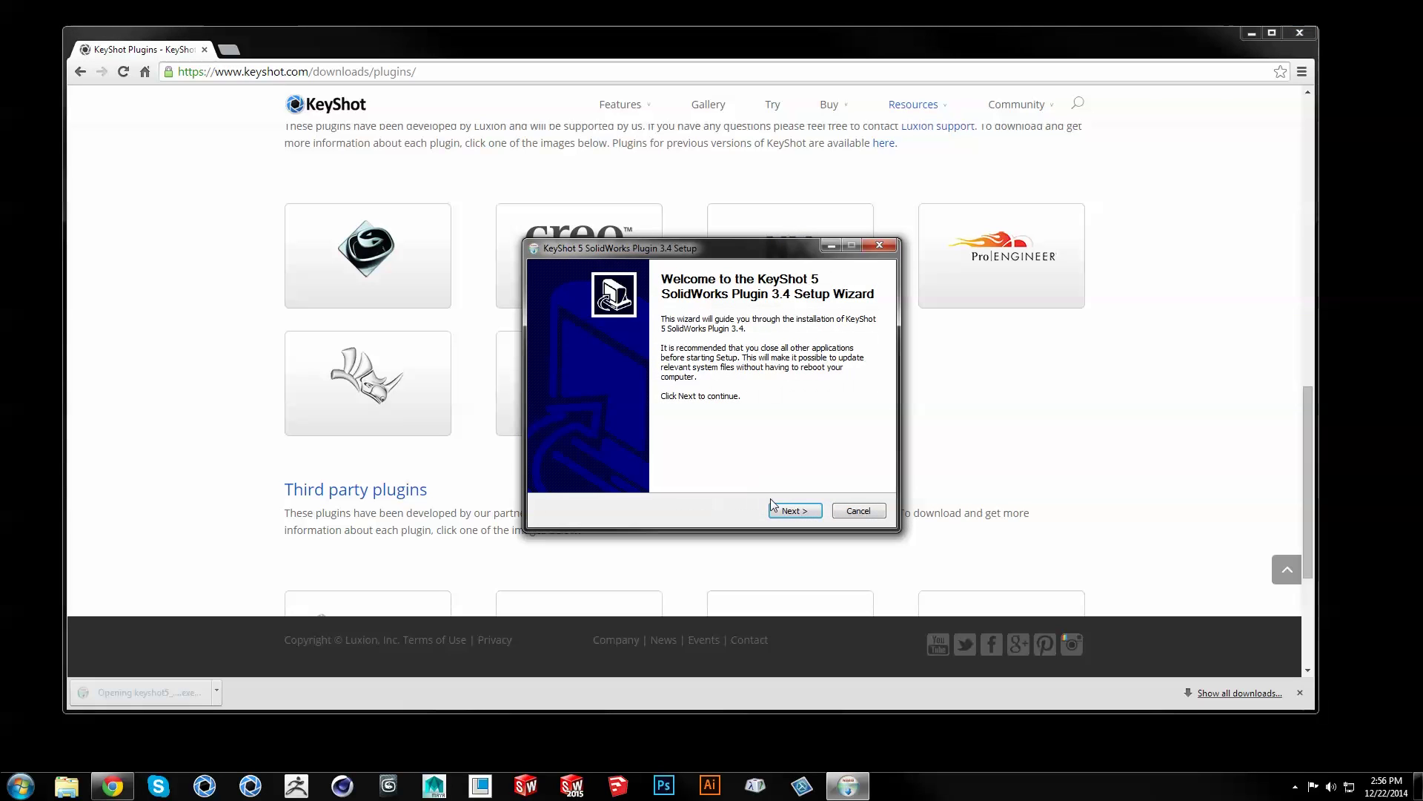
click(787, 510)
click(788, 514)
click(794, 511)
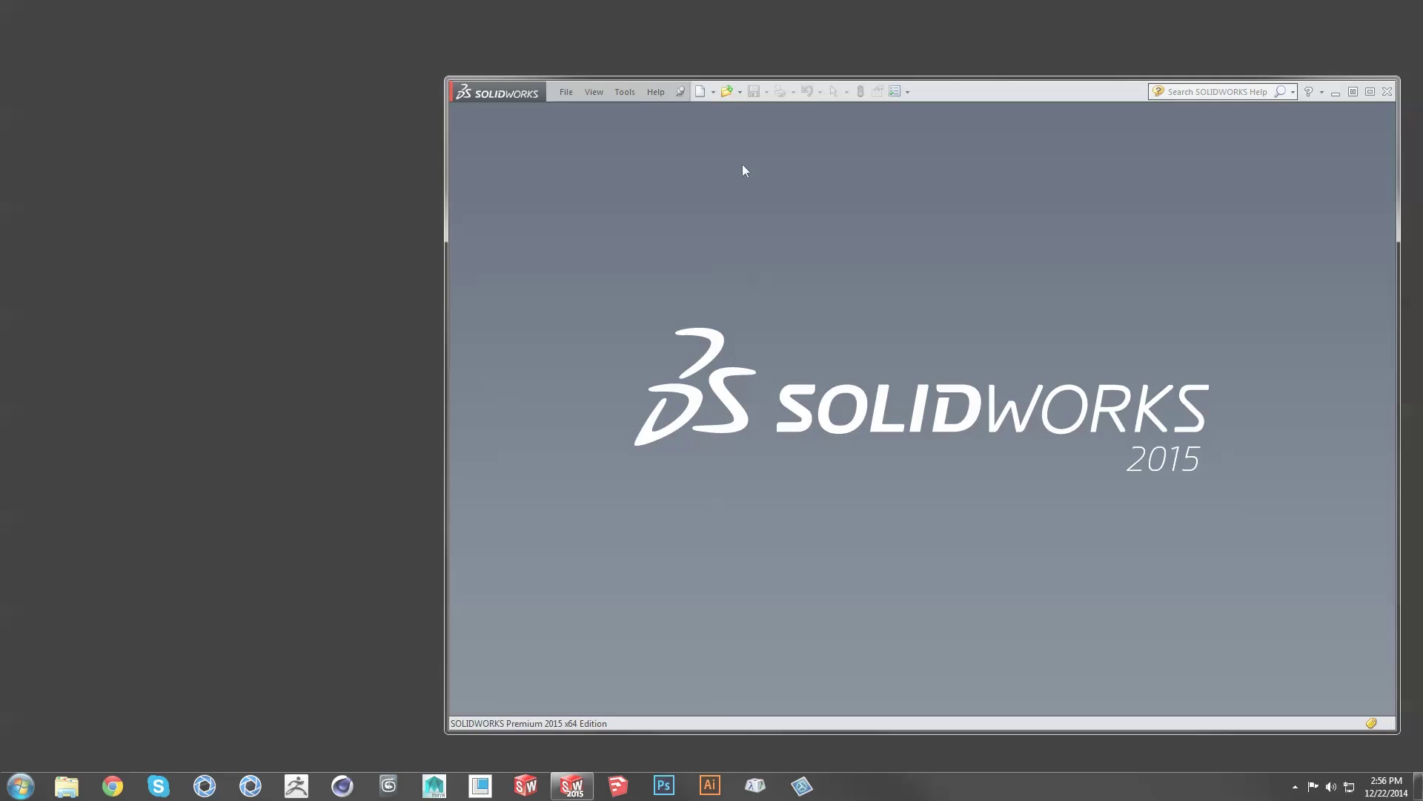
click(741, 92)
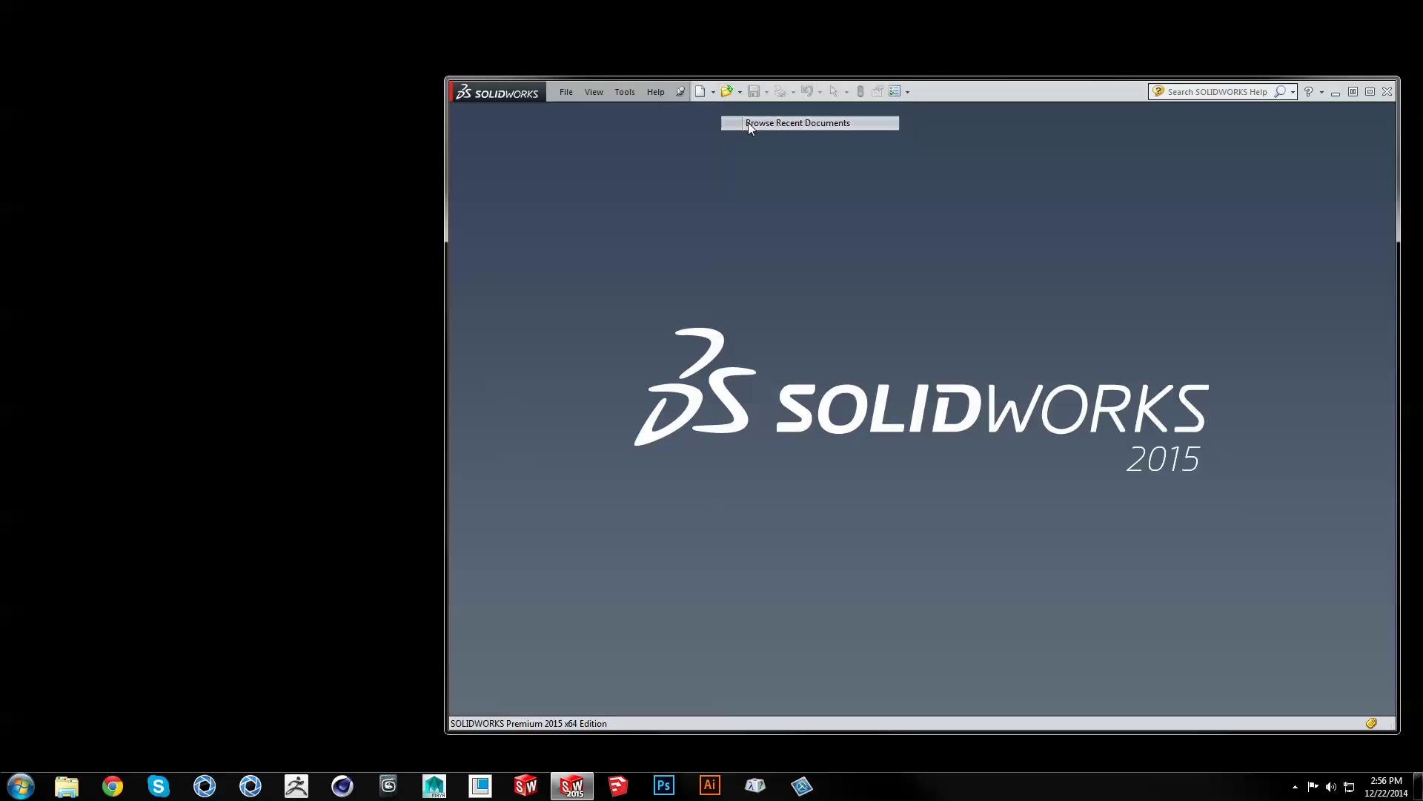
Step: Open the recent Air Pressure Gauge assembly and enable the KeyShot5 add-in
click(749, 122)
key(Escape)
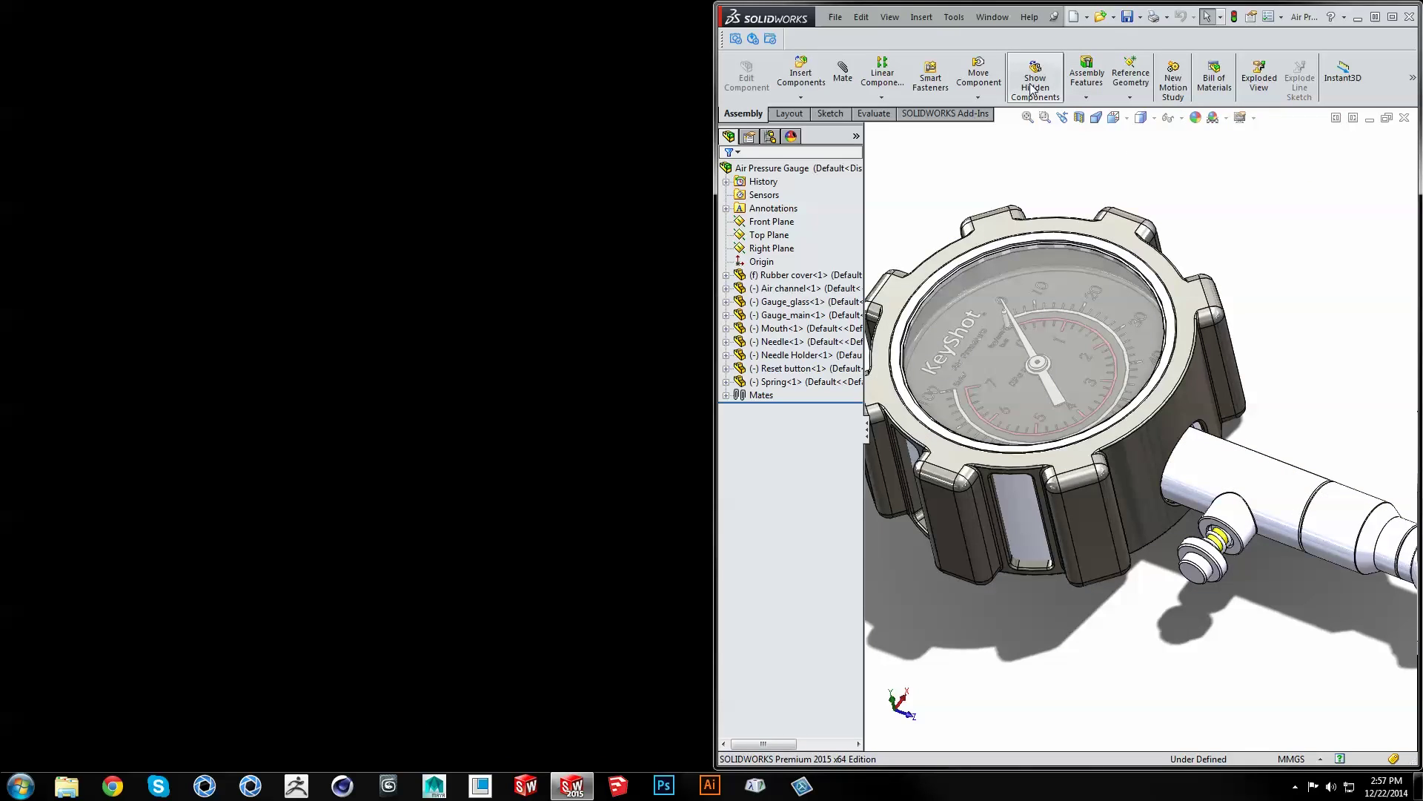
click(954, 16)
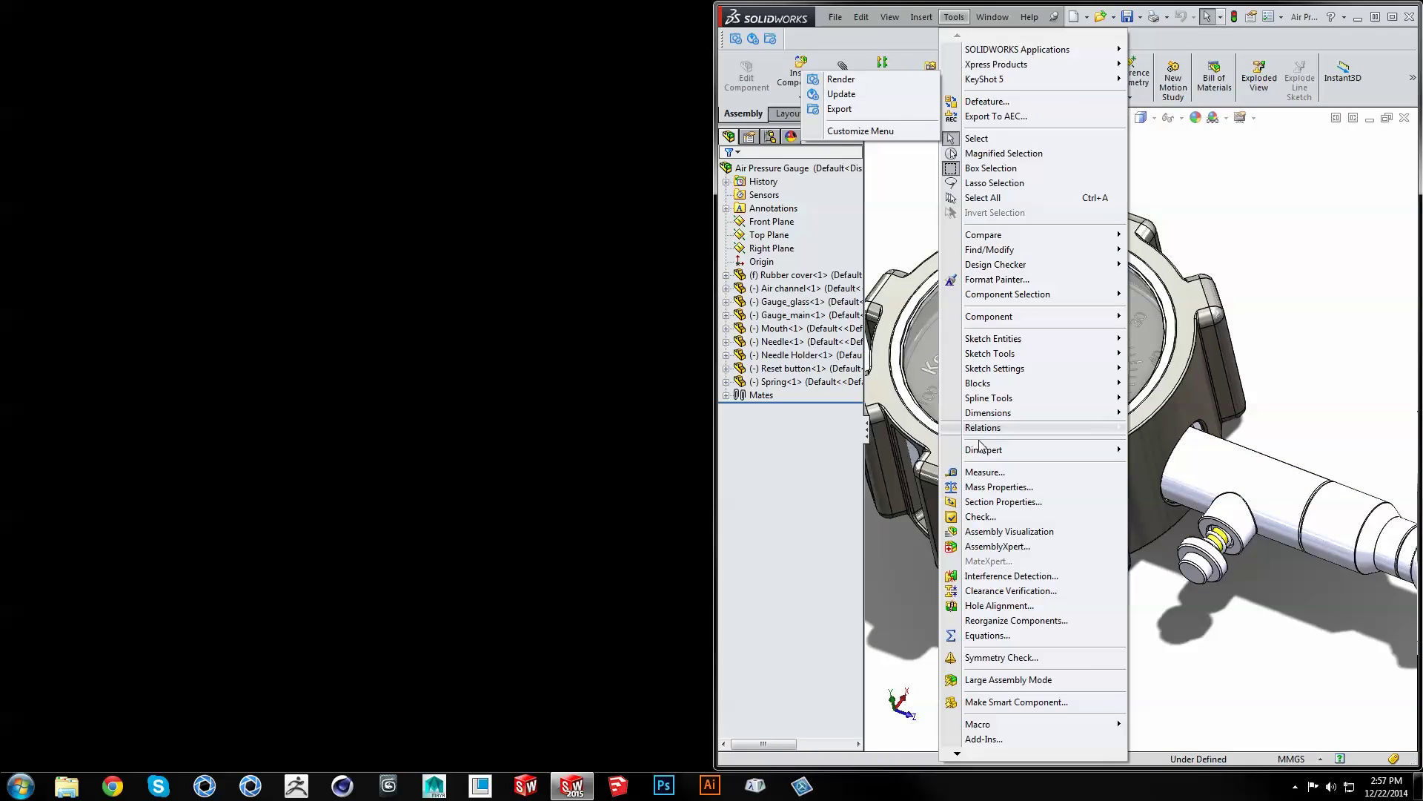
click(983, 739)
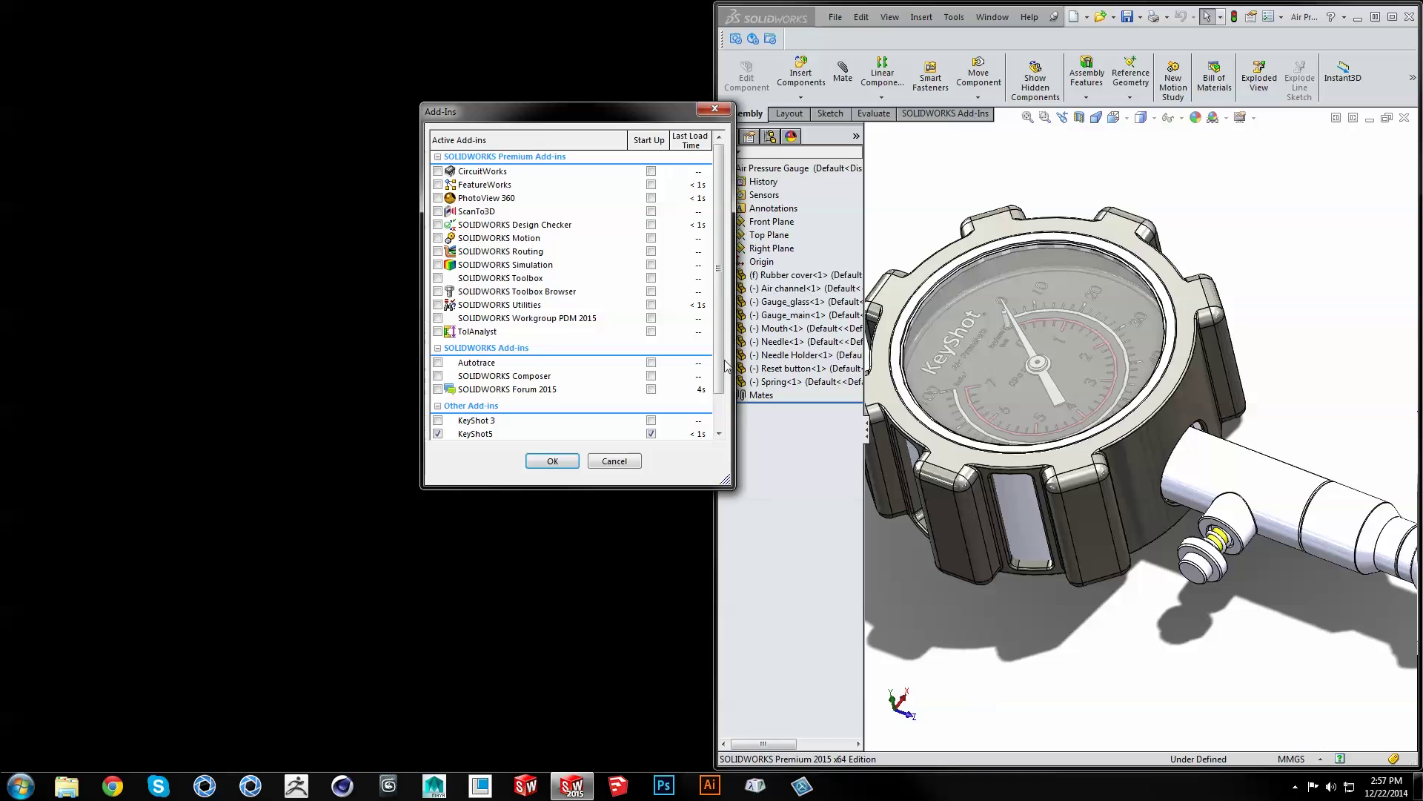
scroll(725, 365, down, 1)
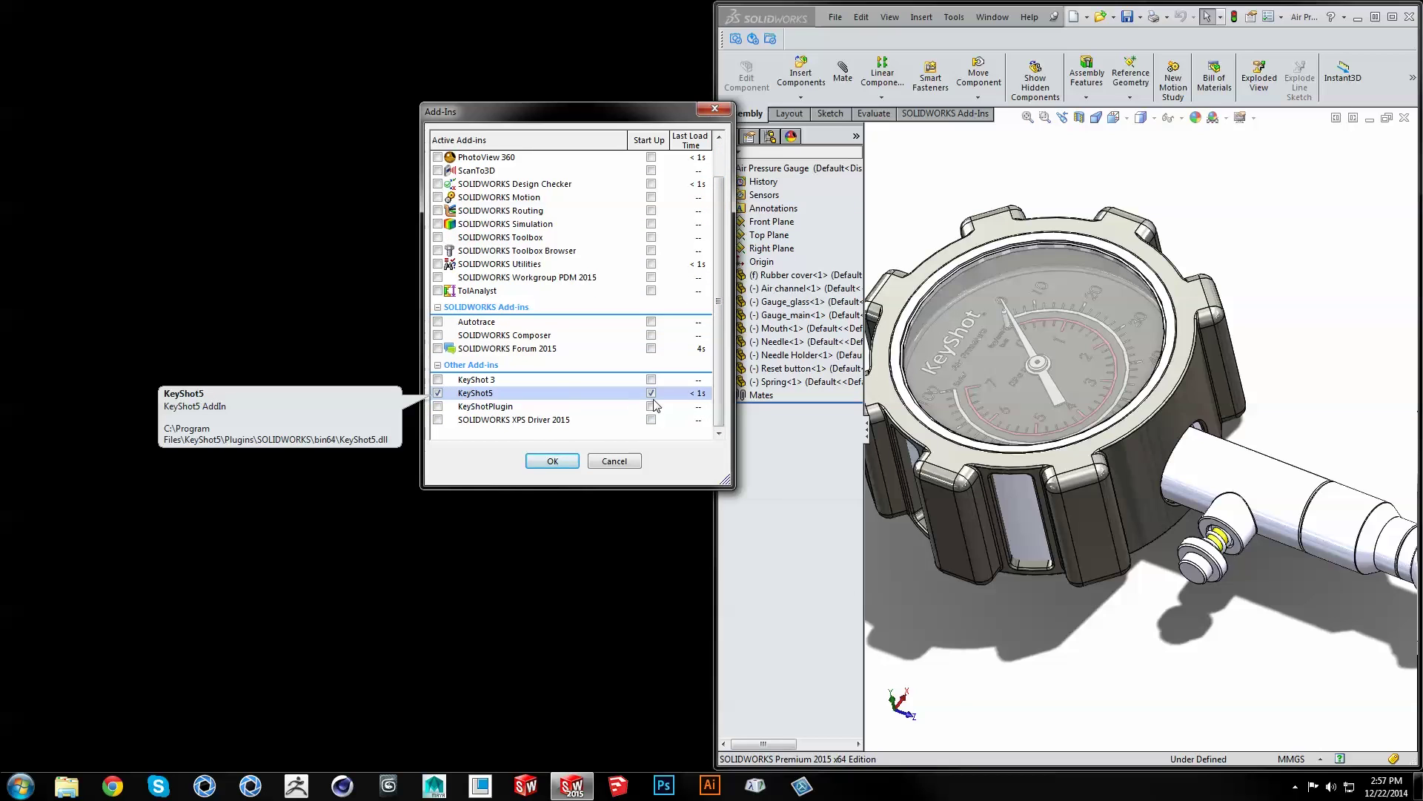
click(552, 461)
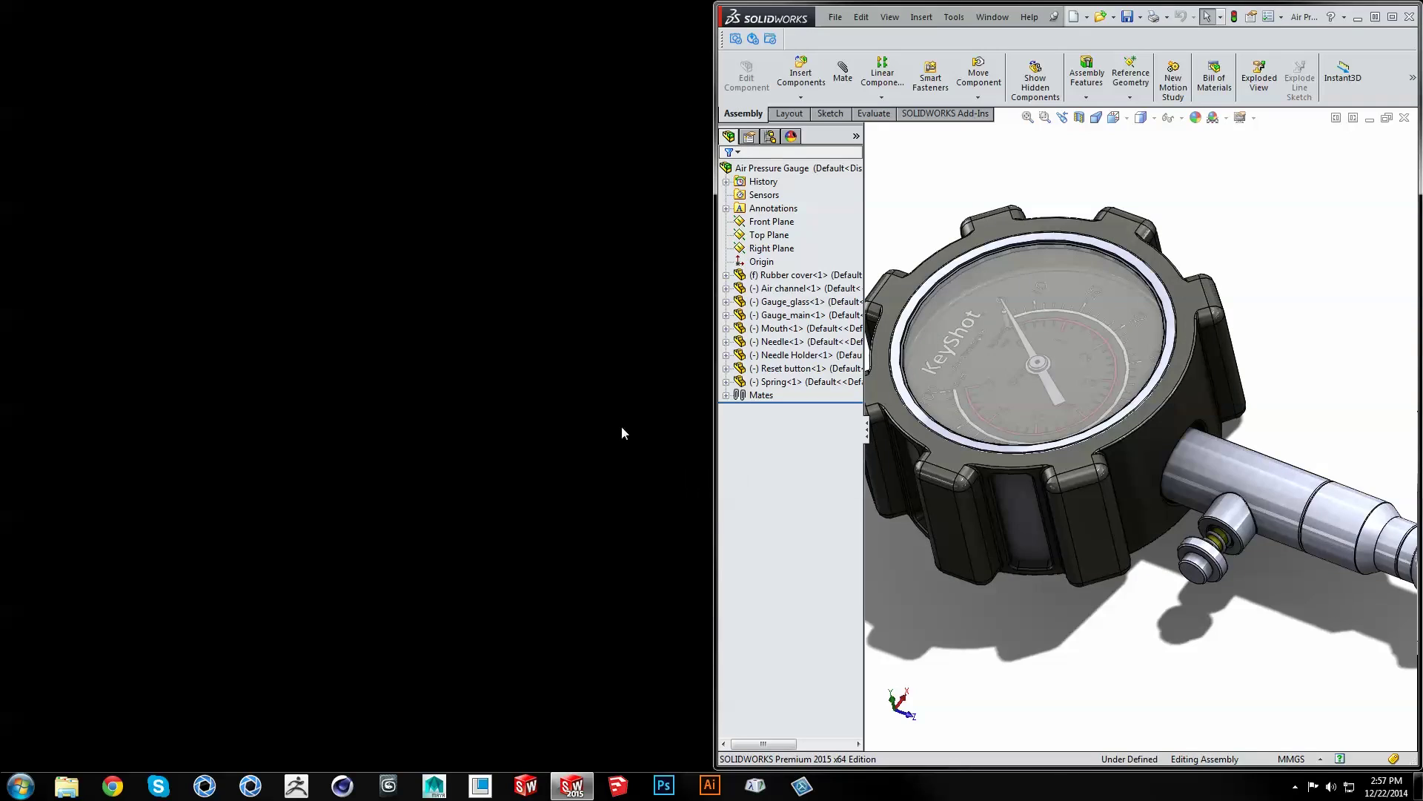
Step: Render the gauge in KeyShot via Tools > KeyShot 5 > Render
click(955, 19)
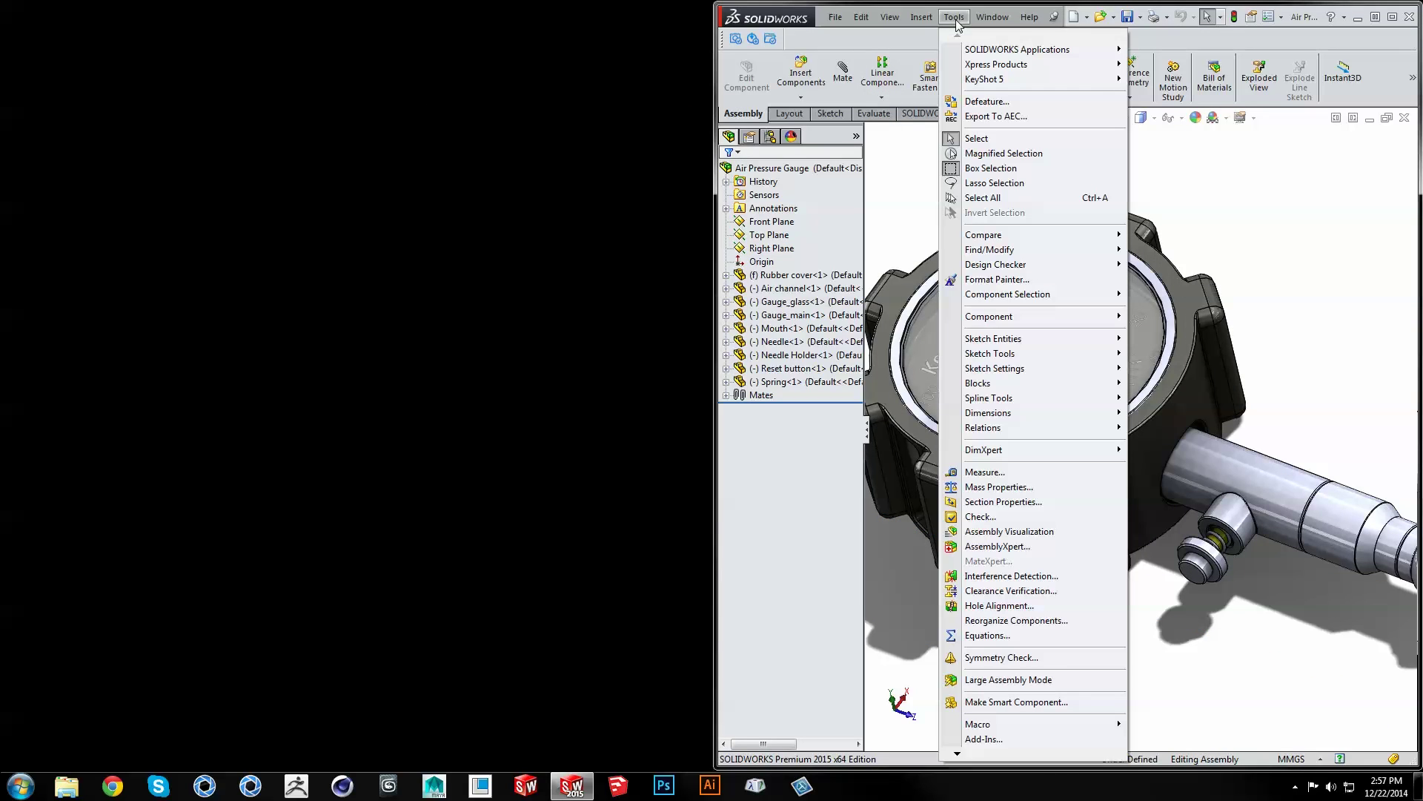
mouse_move(972, 82)
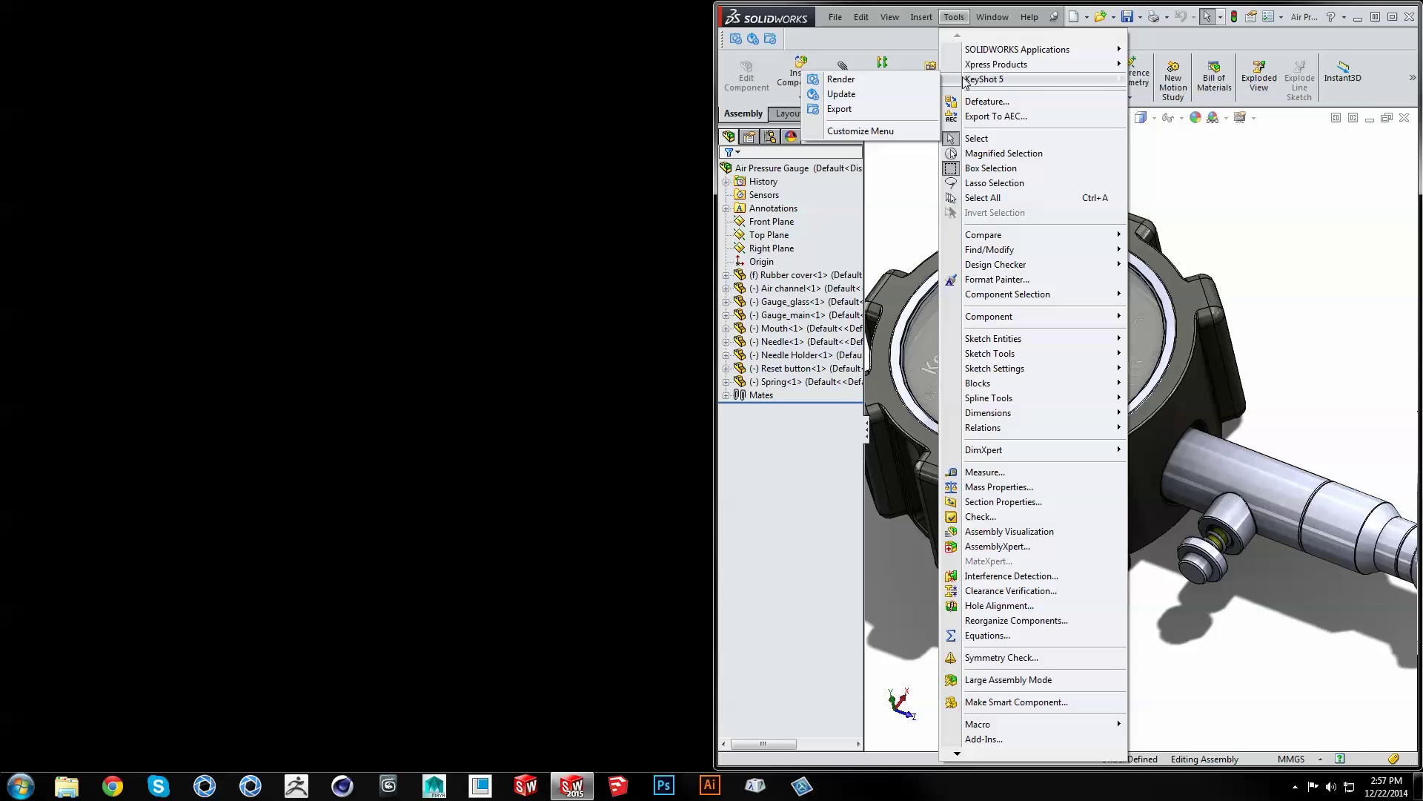
click(931, 82)
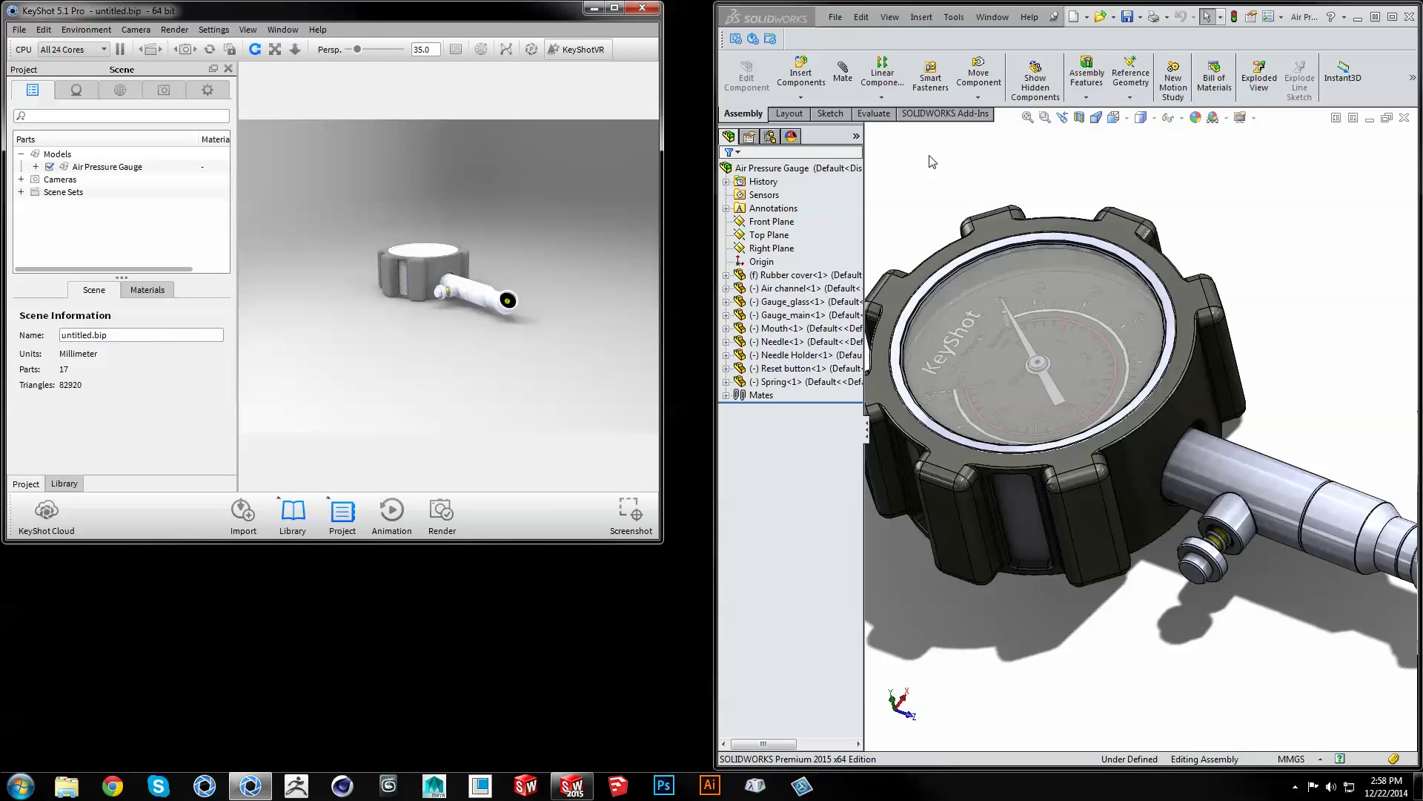
Step: Maximize KeyShot and keep the scene units set to Millimeter
key(super+Left)
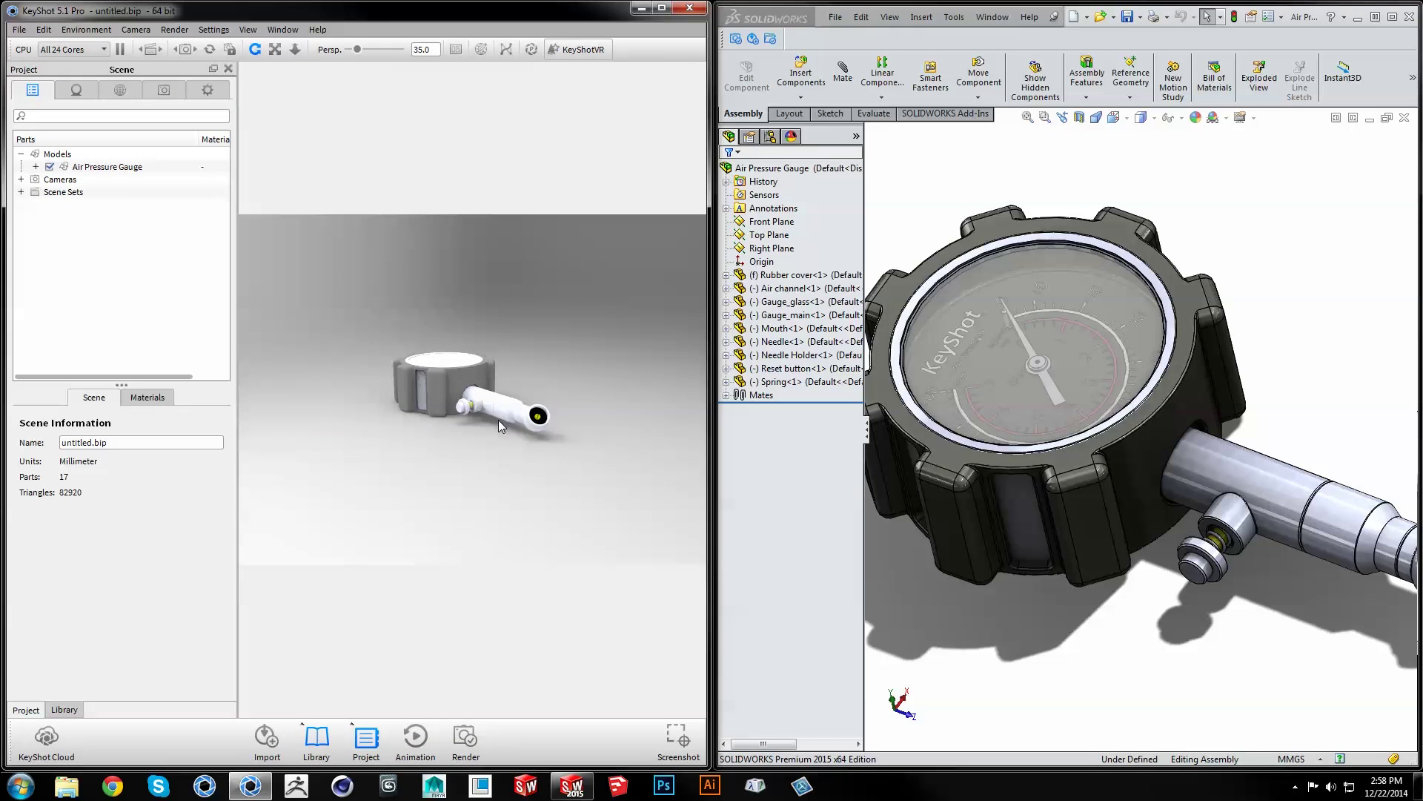
click(43, 29)
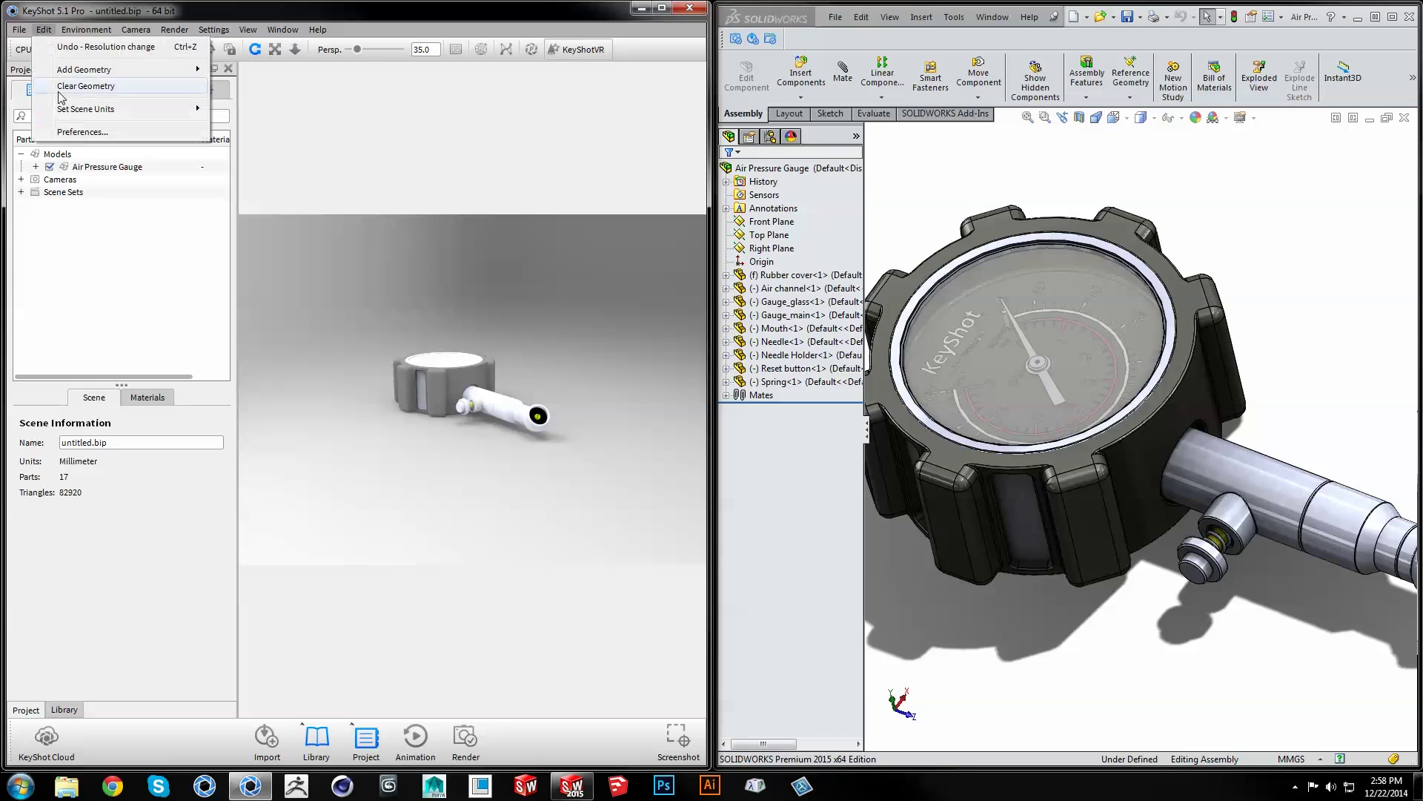
mouse_move(71, 109)
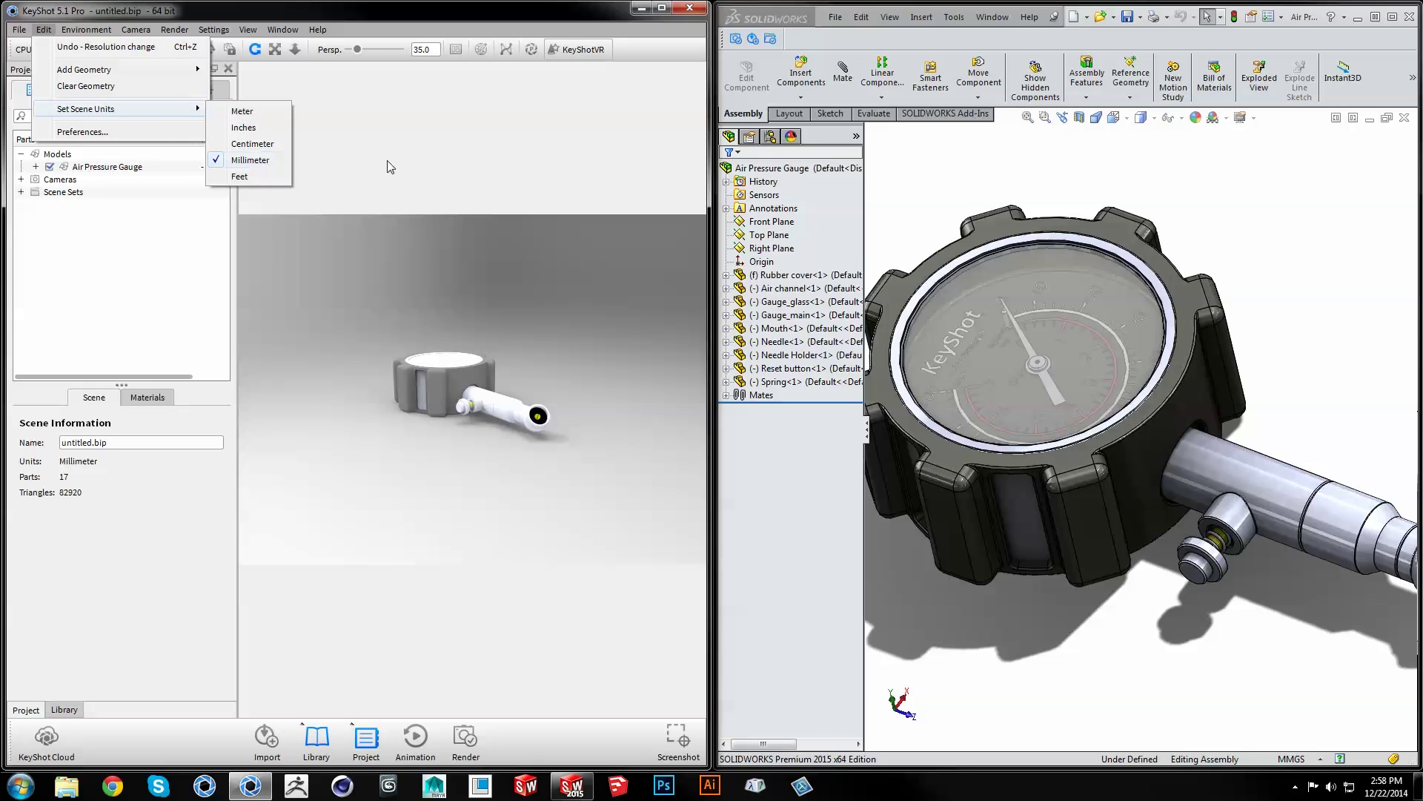
click(253, 160)
click(1323, 759)
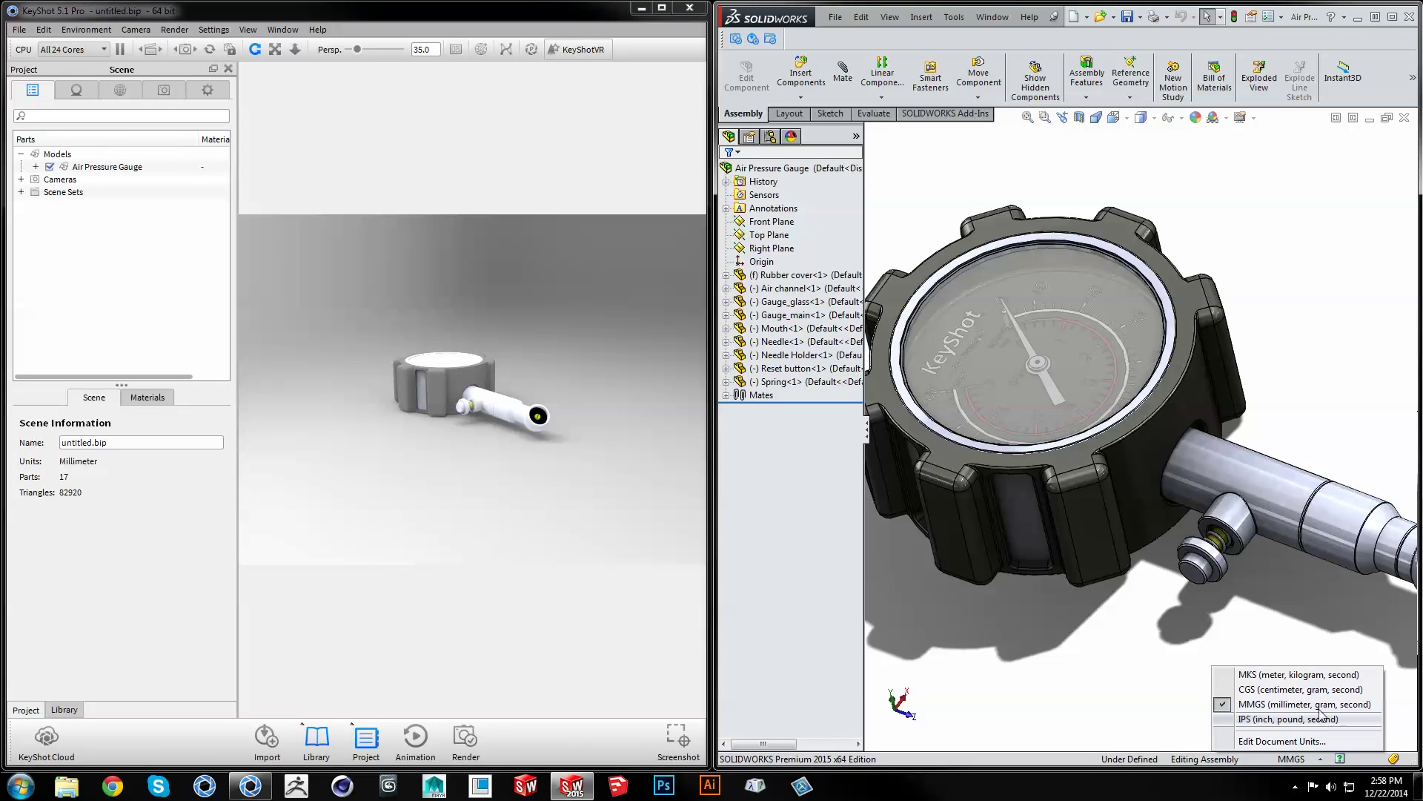
click(424, 154)
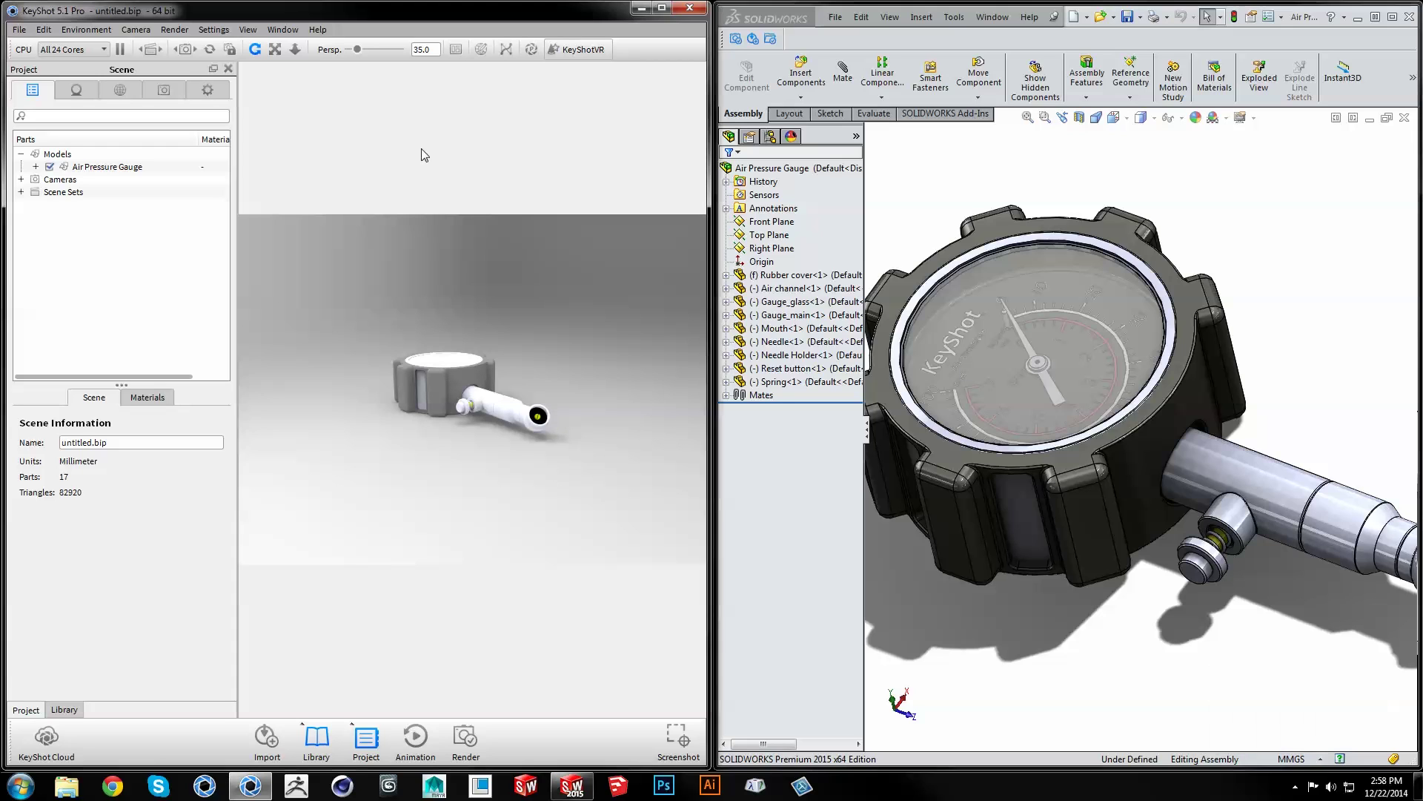
Step: Enable Live Linking on ports 3141–3151 in Advanced preferences and save
click(44, 30)
click(77, 132)
click(172, 226)
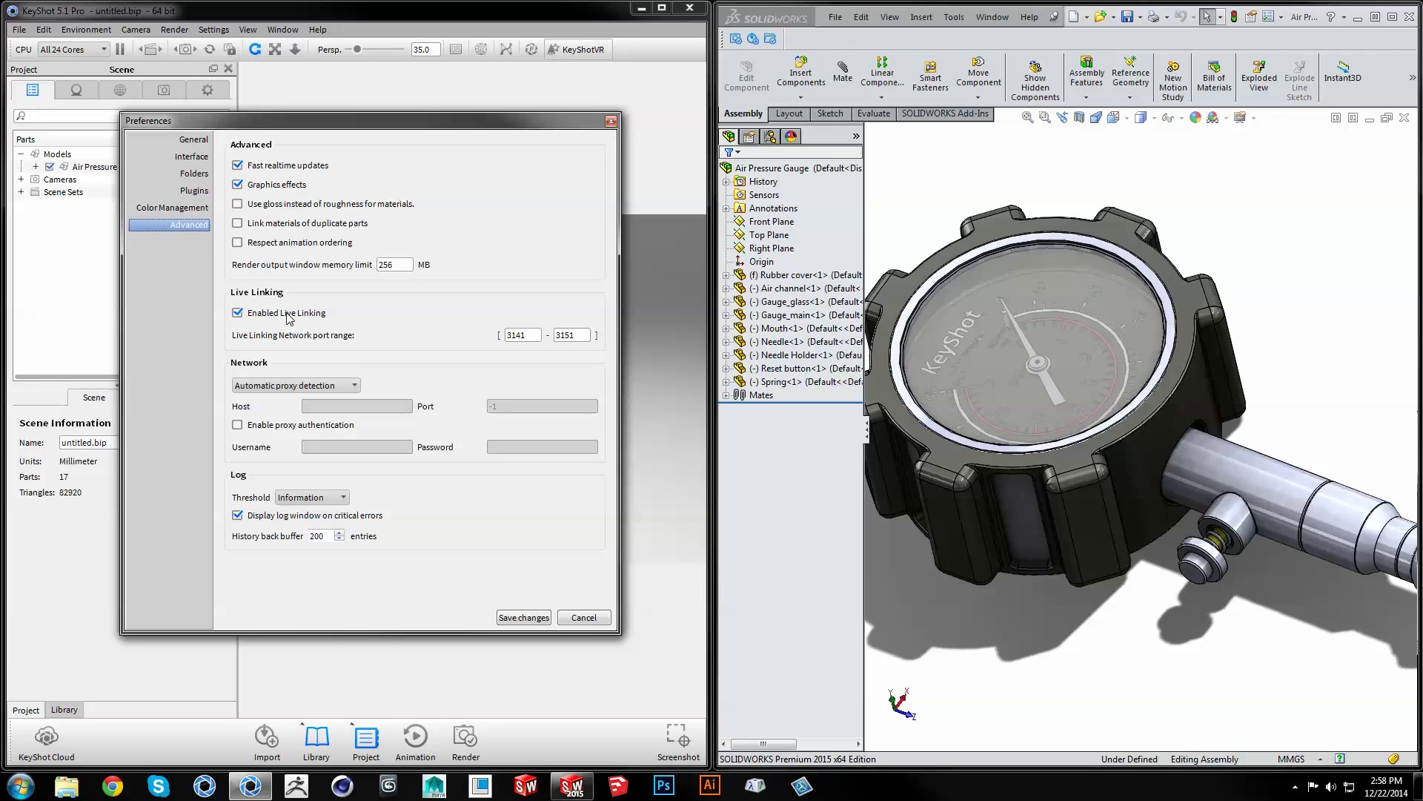
click(534, 335)
click(523, 617)
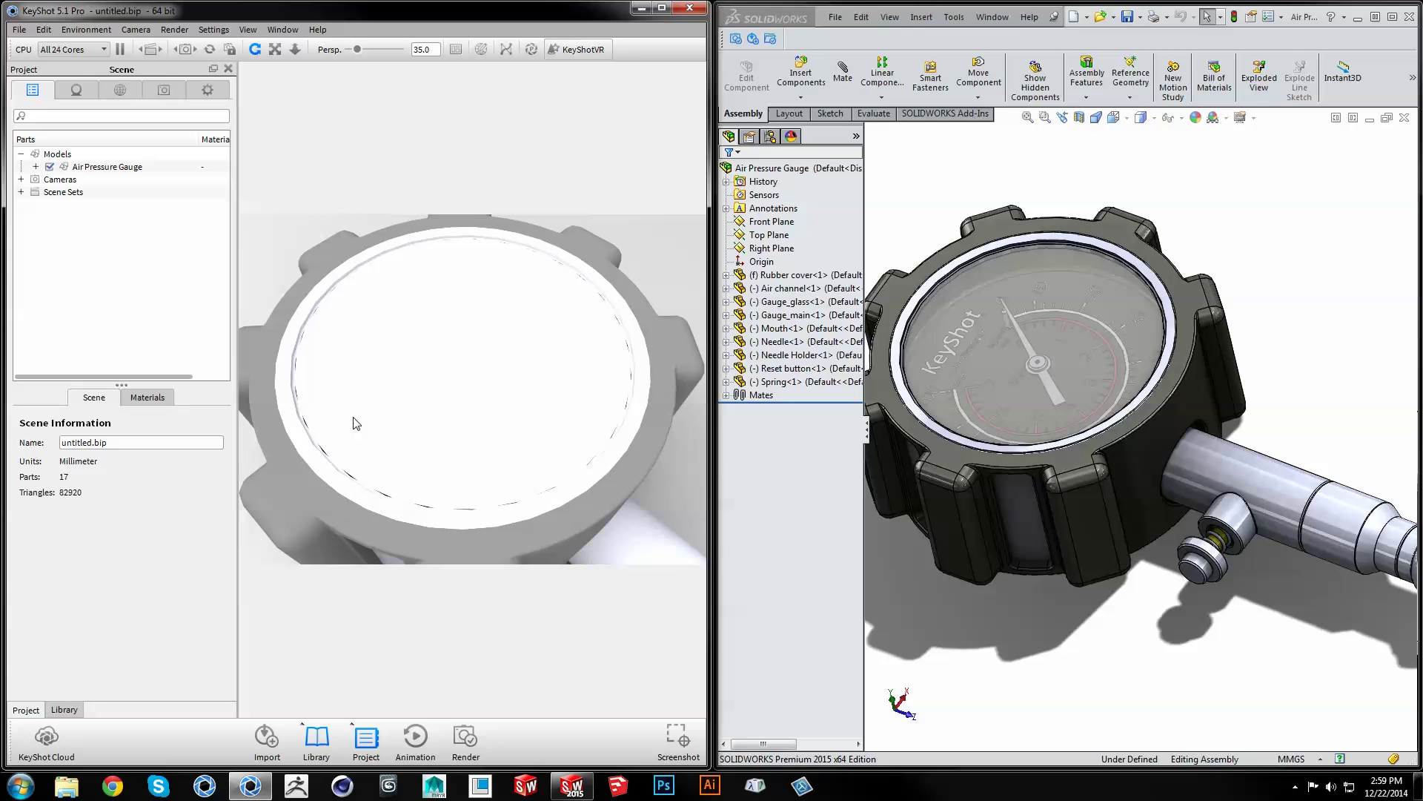
Step: Raise shaded and wireframe image quality near High, deviation 0.04300074mm, in Document Properties
click(1210, 192)
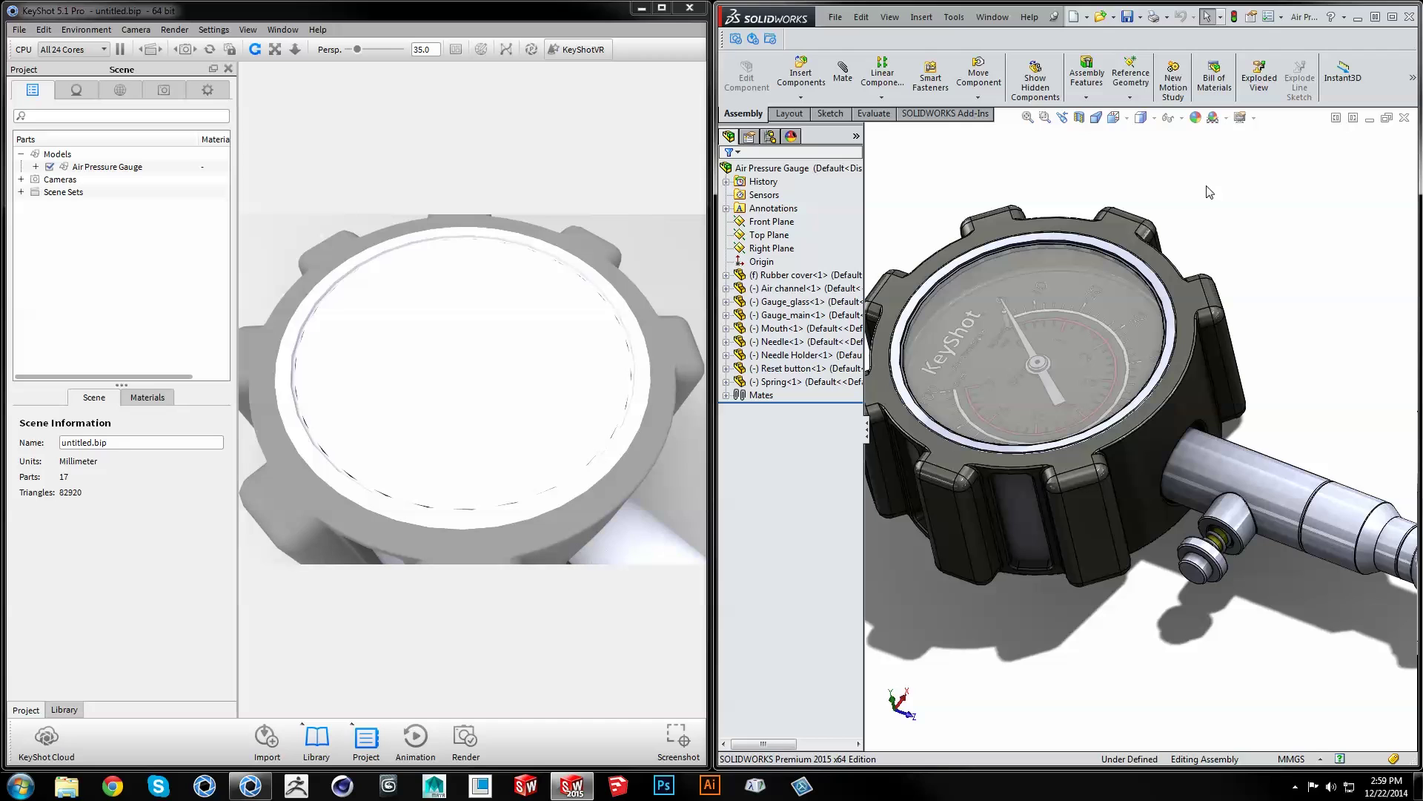
click(1269, 18)
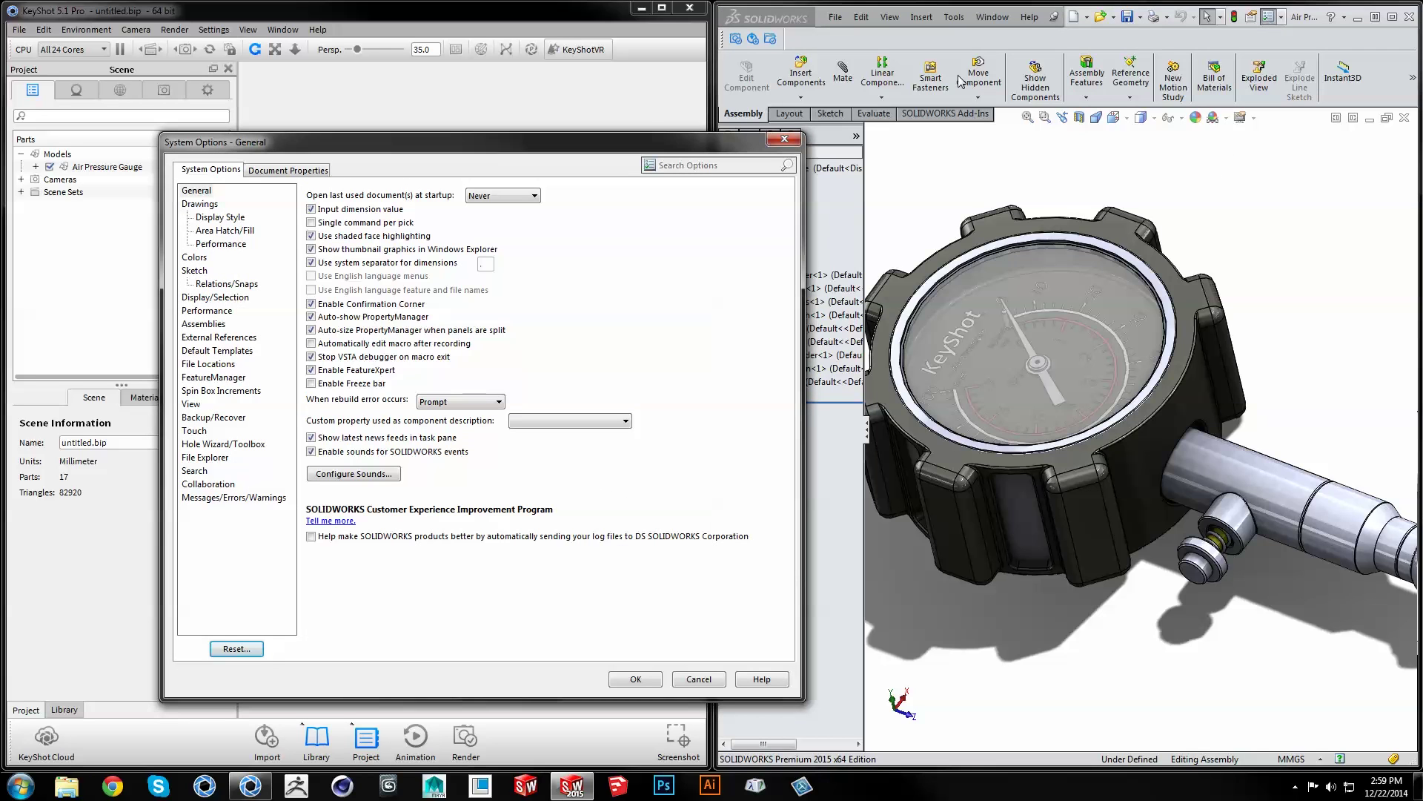
click(303, 172)
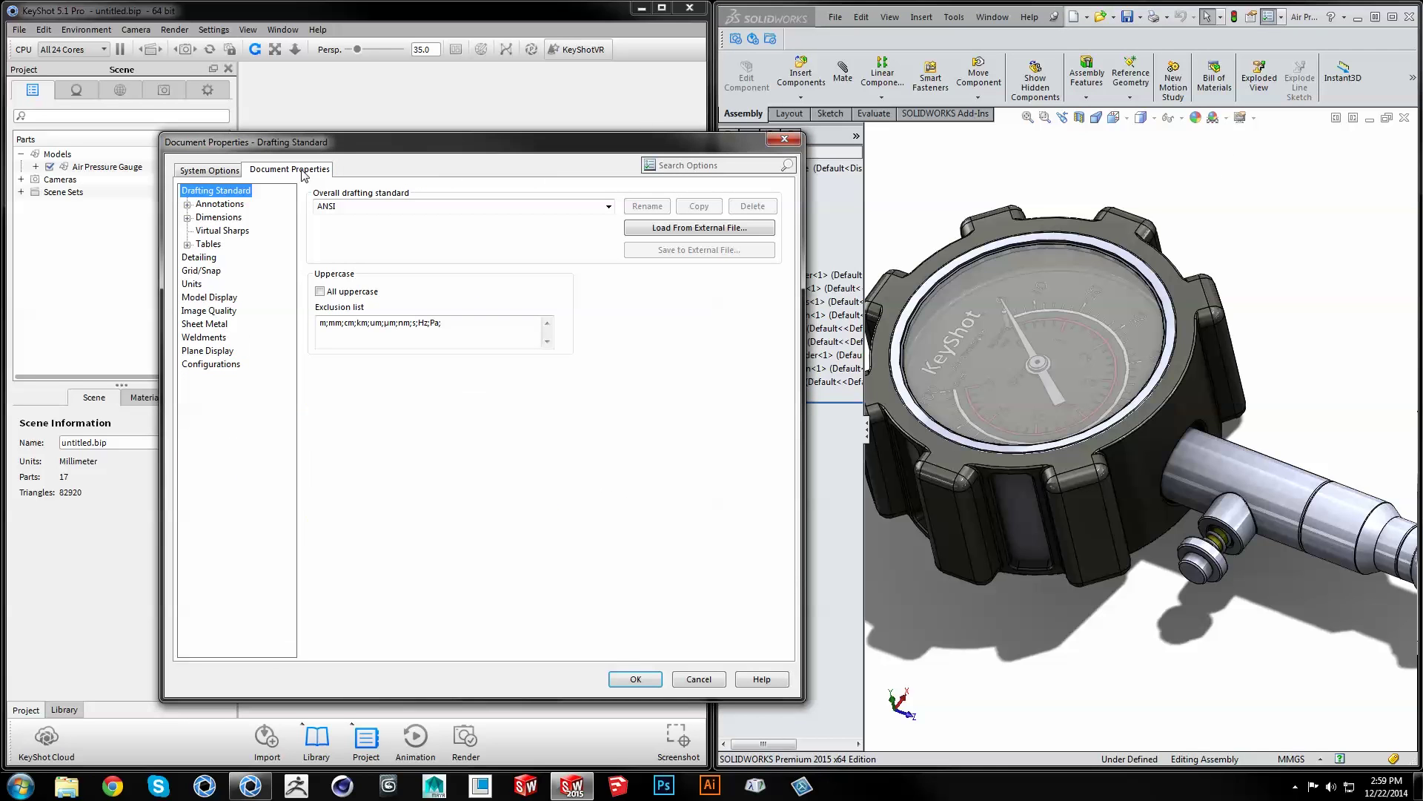
click(209, 311)
drag(353, 217, 542, 217)
drag(354, 367, 540, 366)
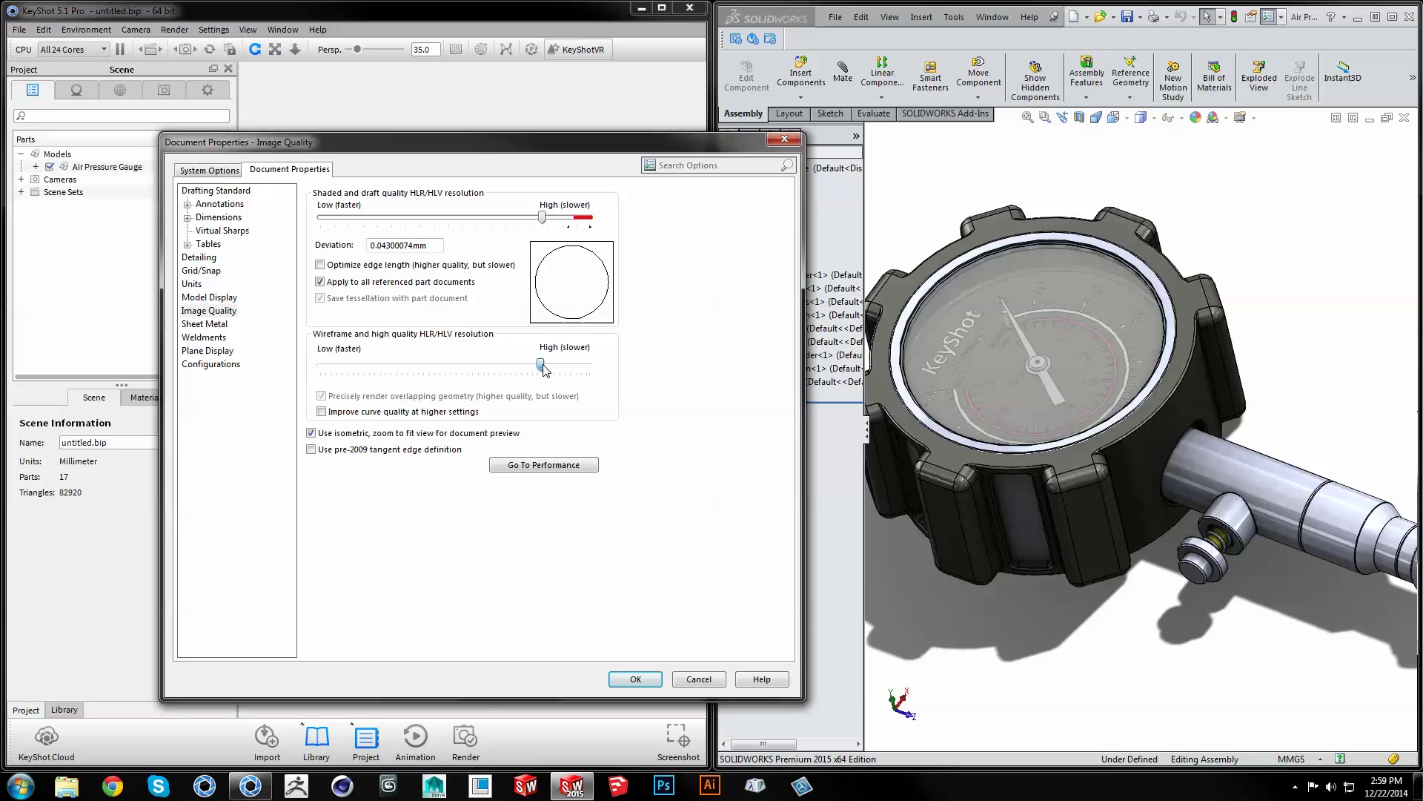
click(635, 680)
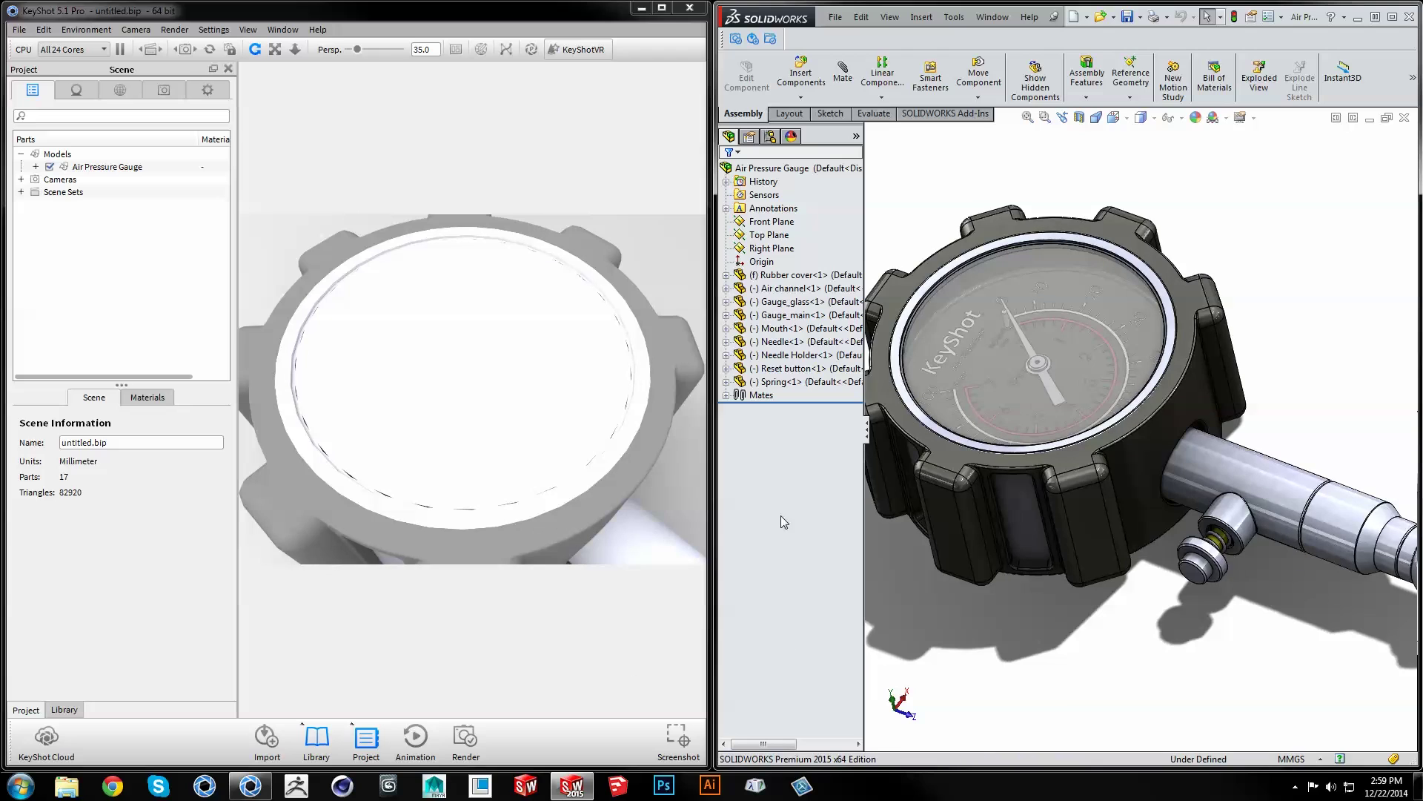
Step: Select all gauge components, update the KeyShot scene (83480 triangles), and enable NURBS mode
click(779, 275)
ctrl+click(773, 382)
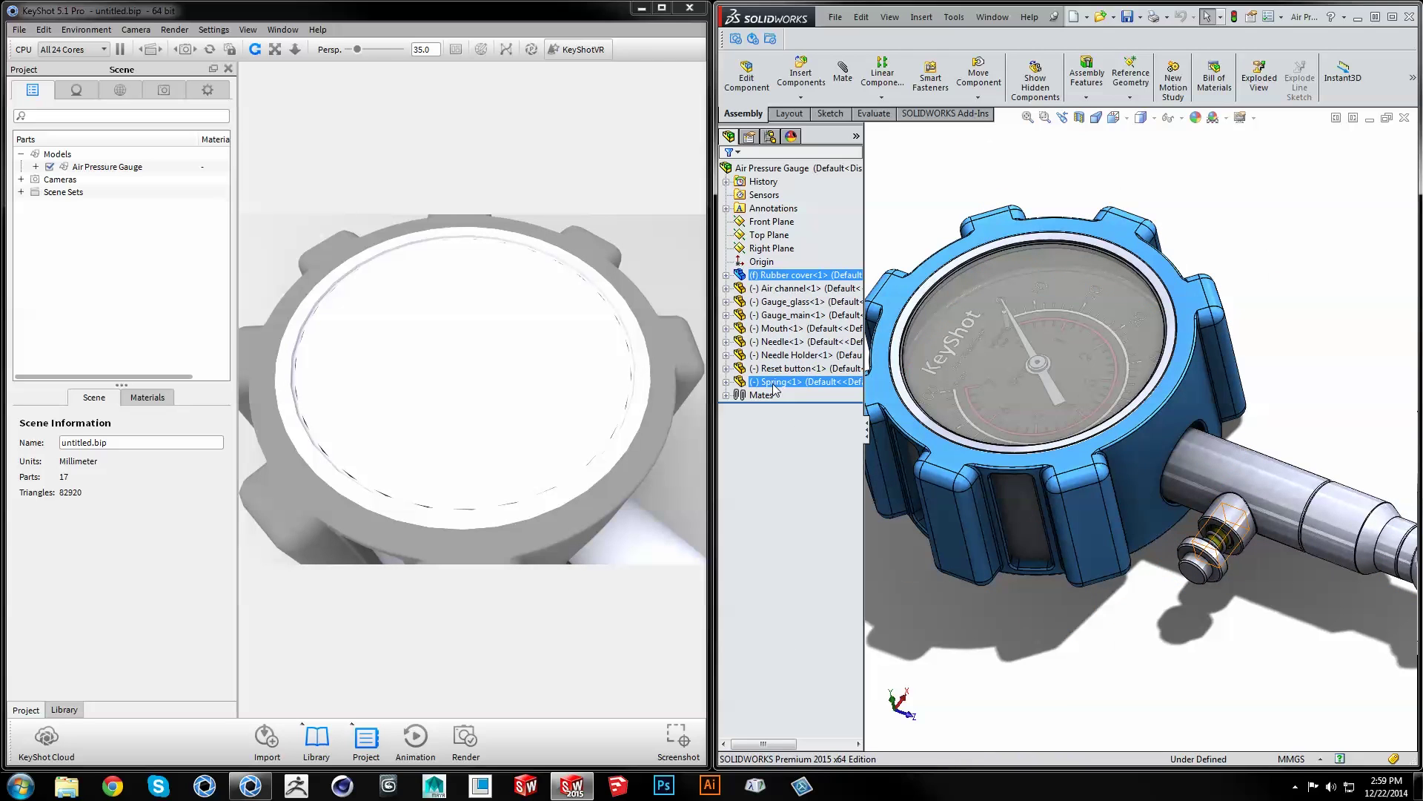
shift+click(773, 382)
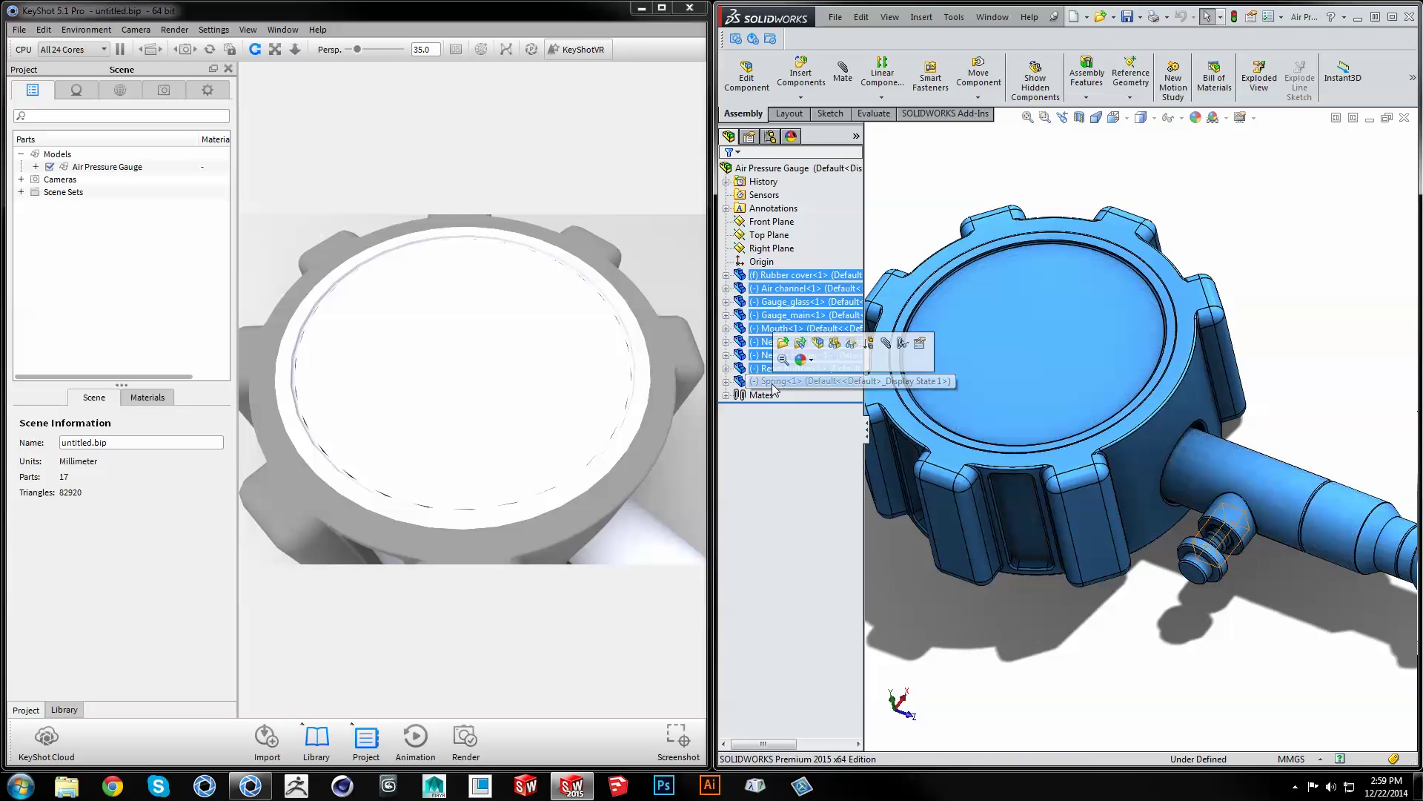
click(754, 40)
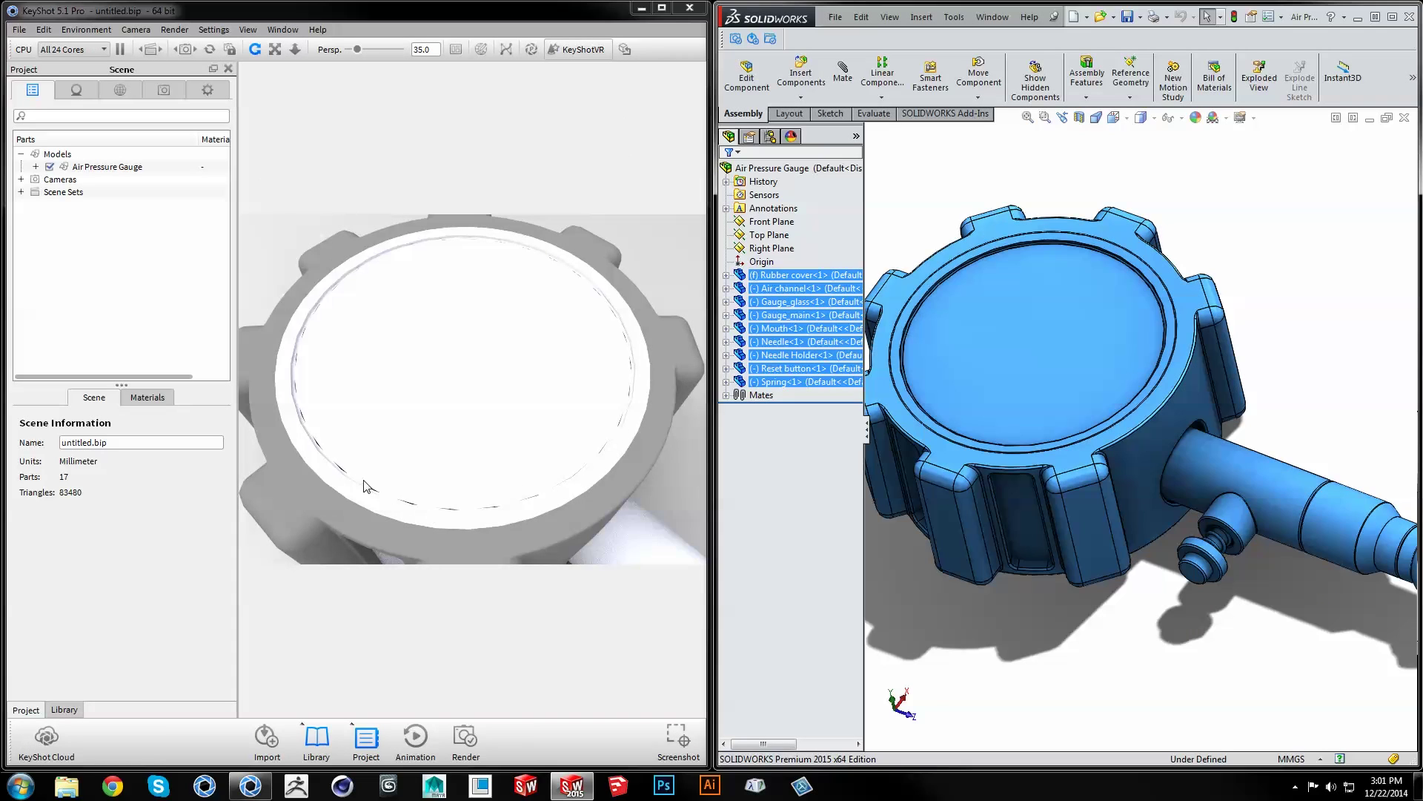
drag(364, 485, 390, 508)
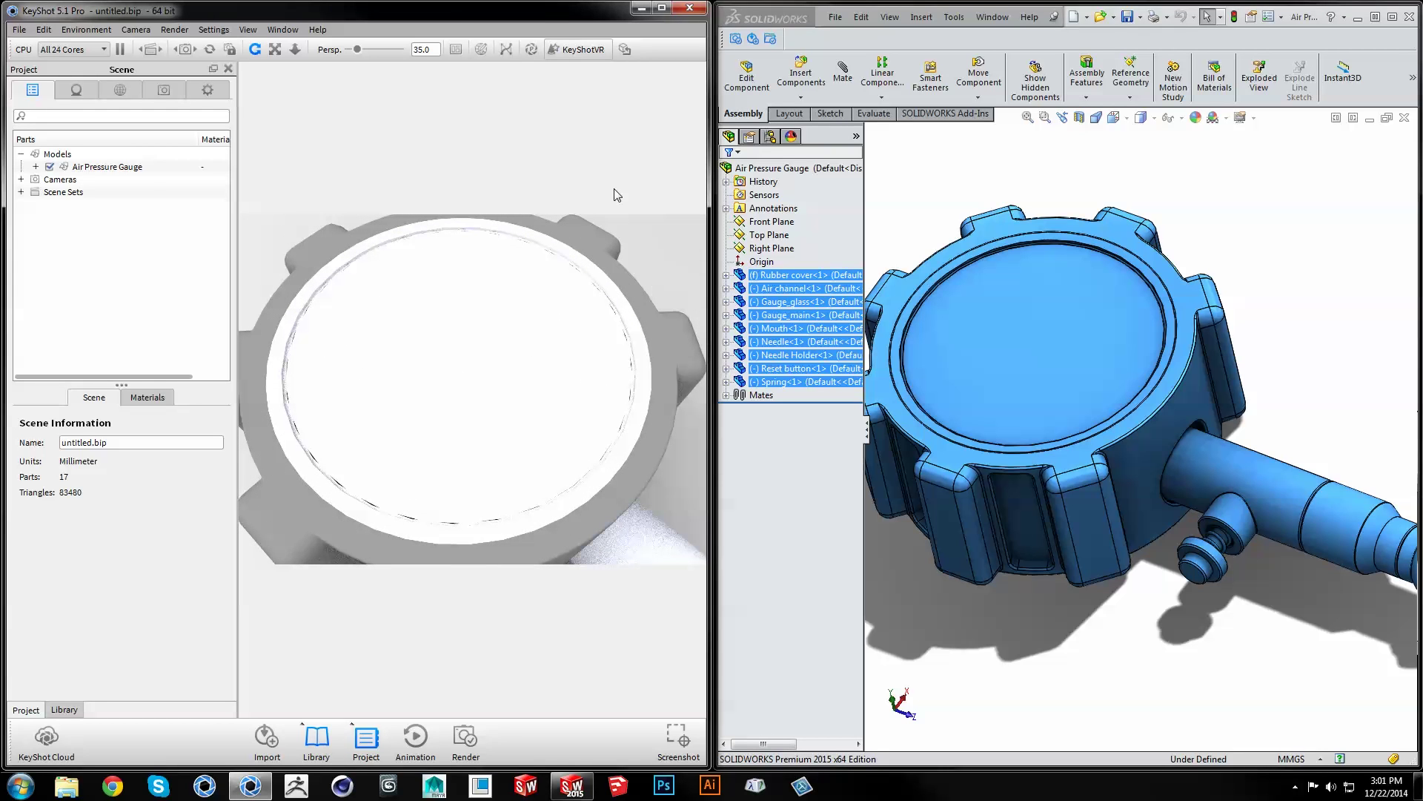
click(507, 50)
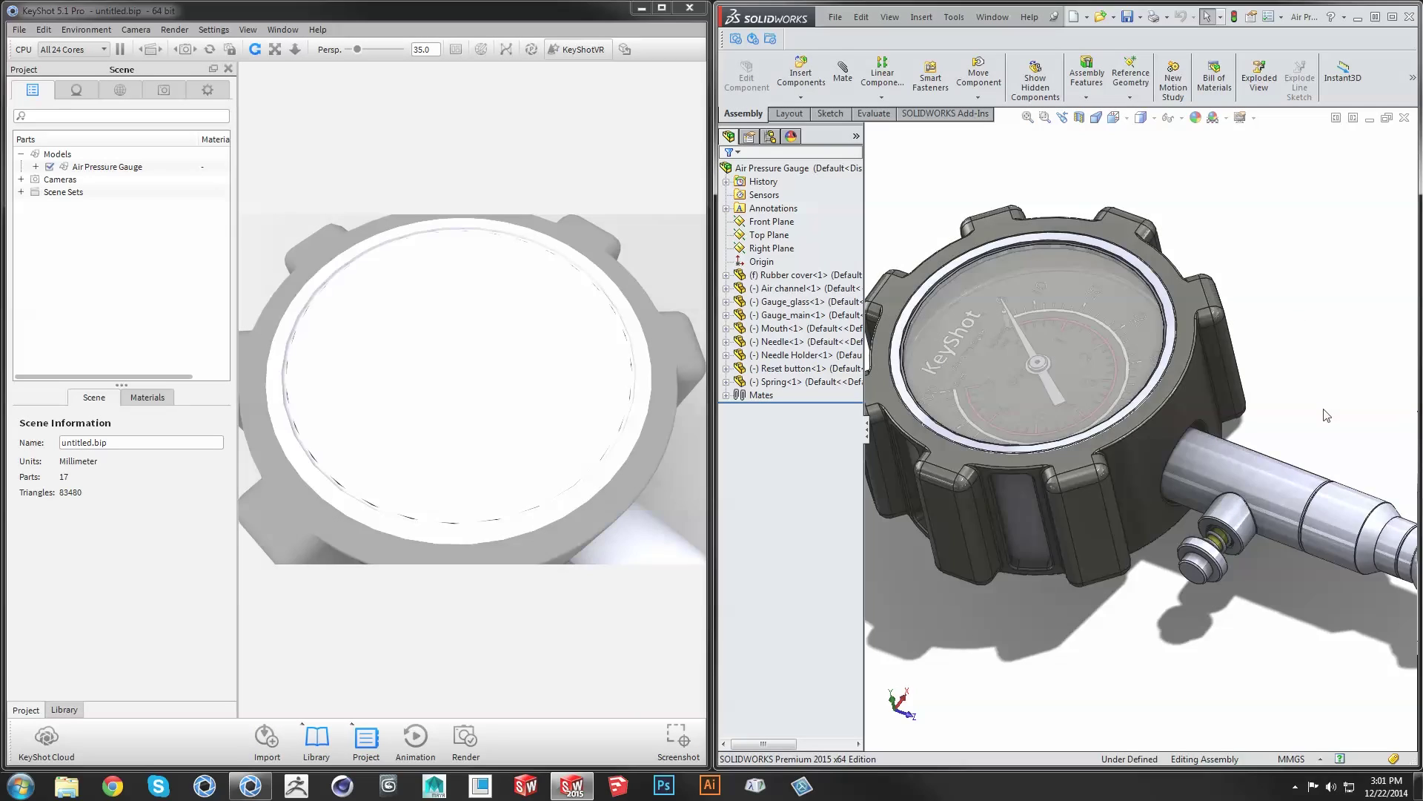
Step: Expand Air channel<1> and its Solid Bodies(2) to inspect Revolve2 and Chamfer1
key(f)
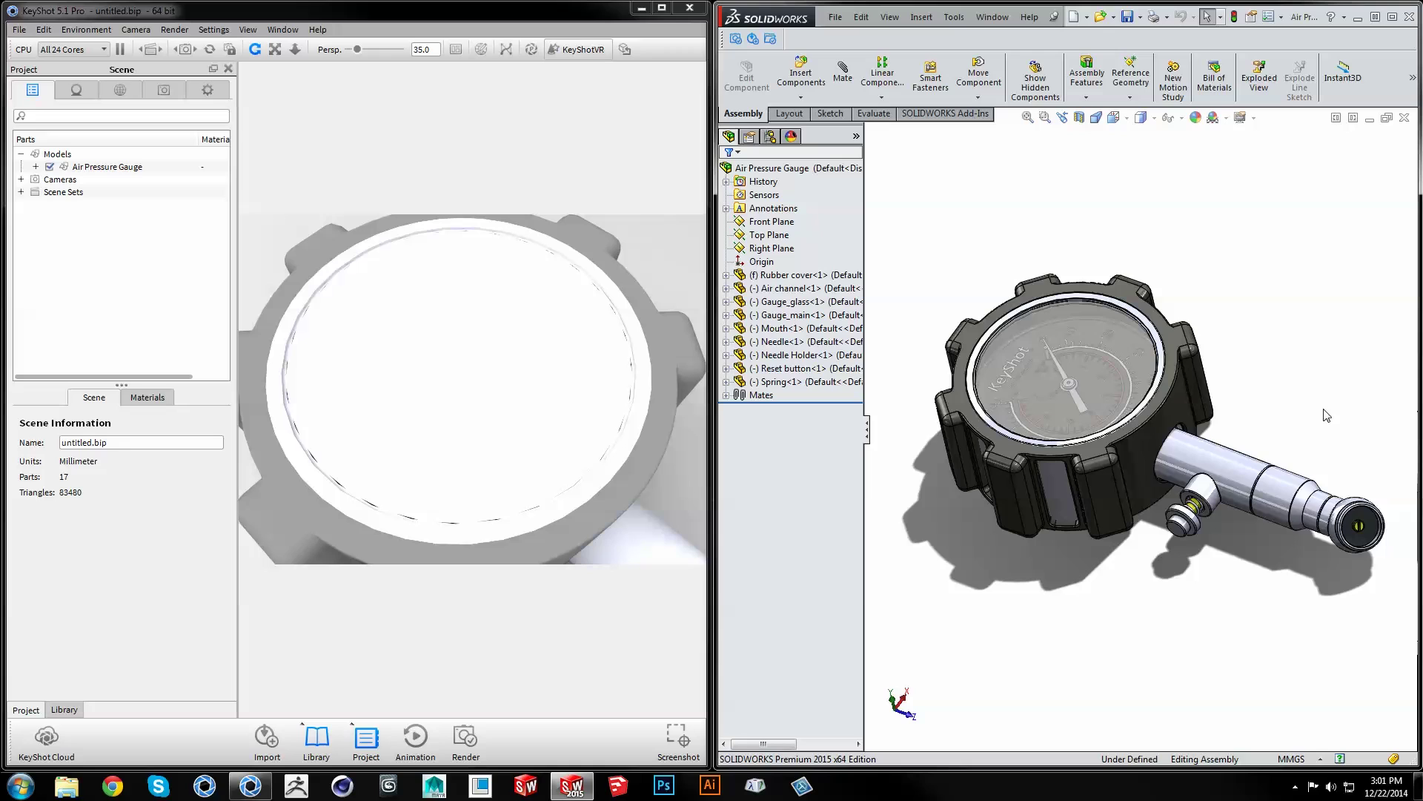
scroll(1343, 467, down, 3)
scroll(1283, 461, down, 2)
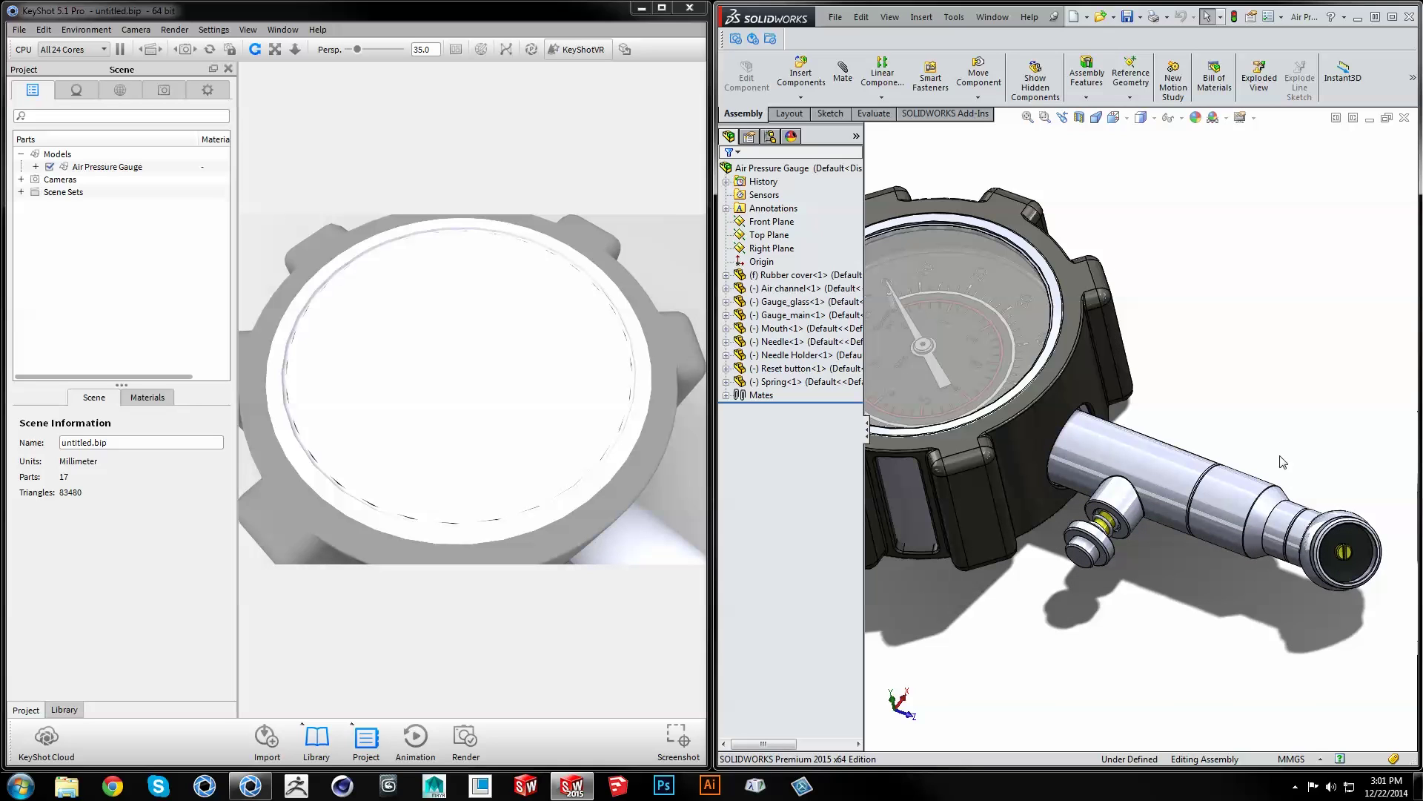
scroll(1258, 459, down, 1)
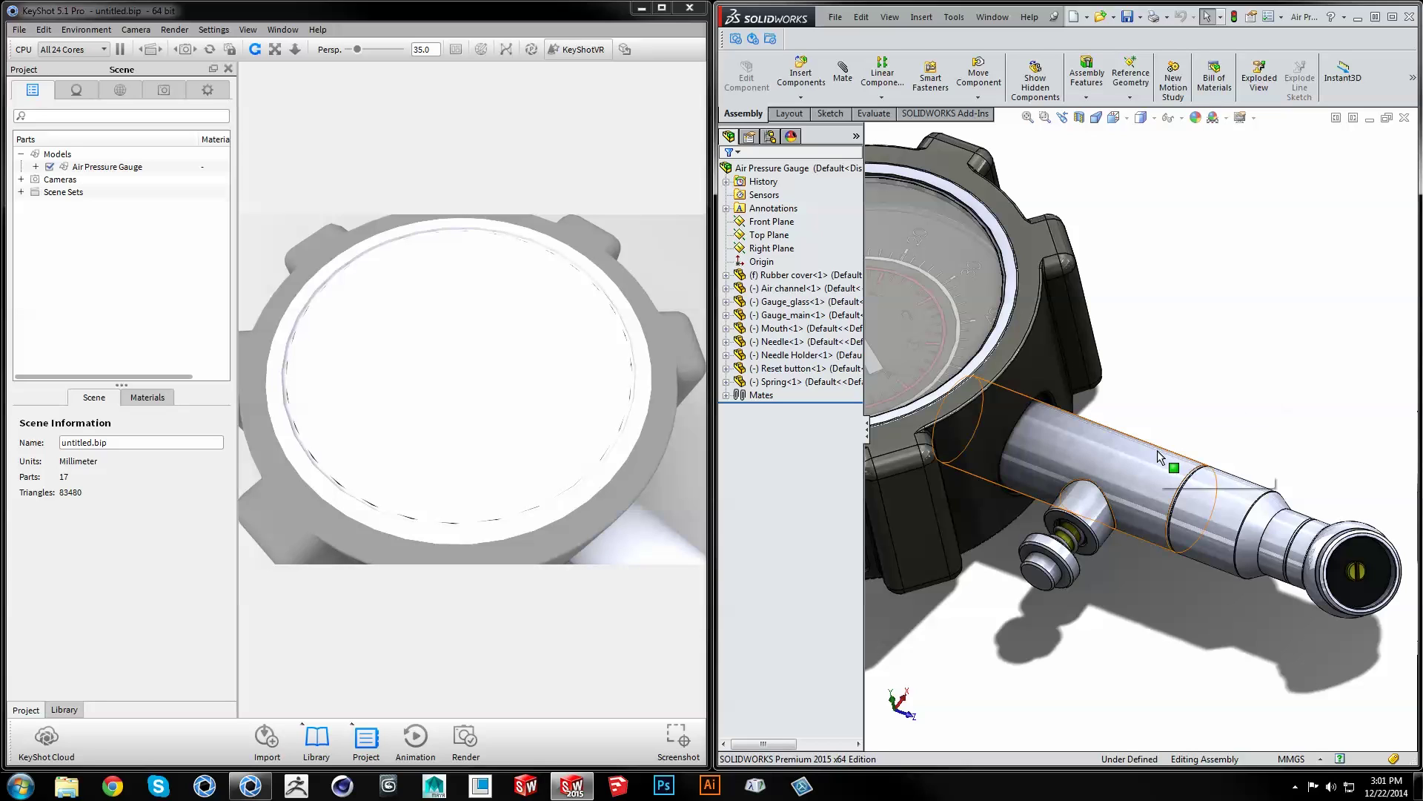
click(727, 289)
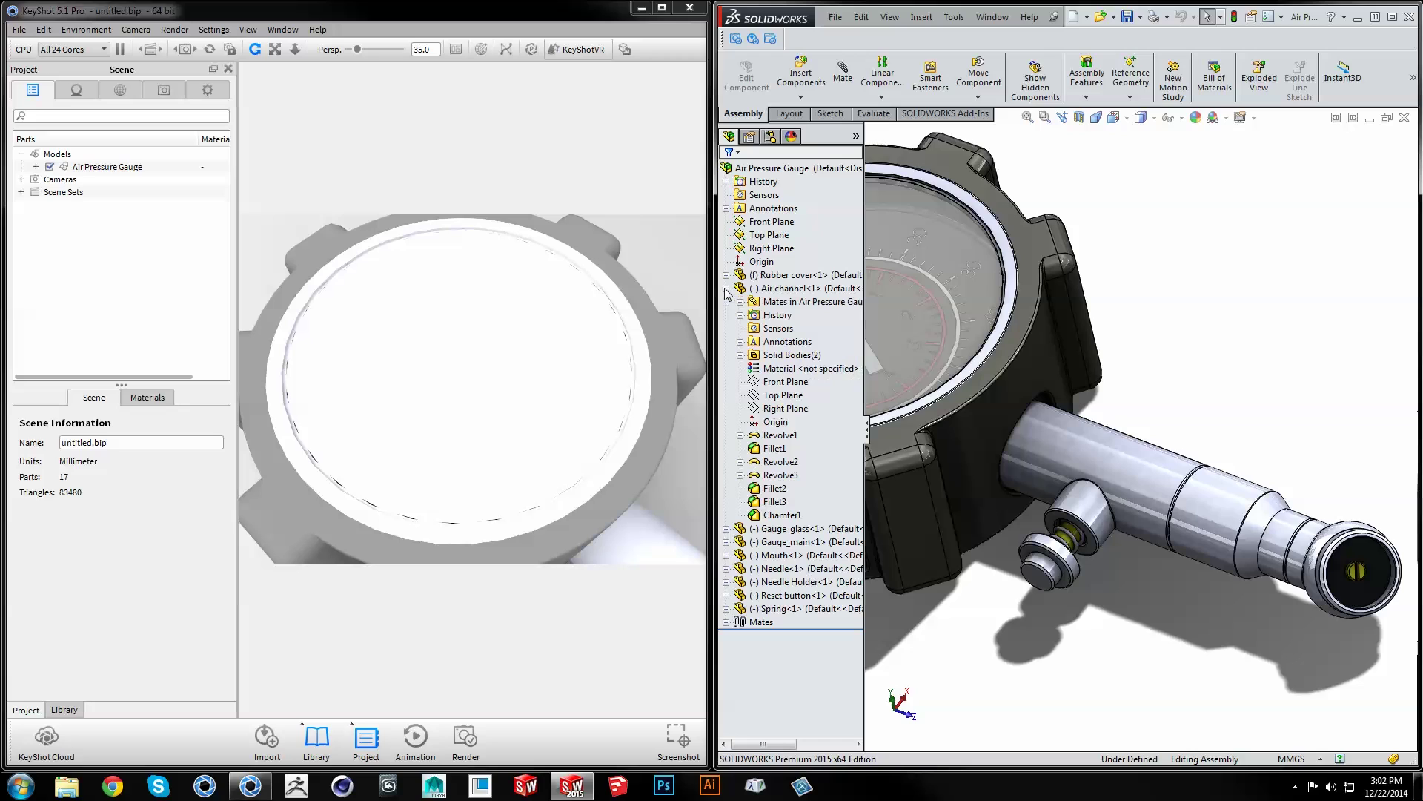
click(740, 355)
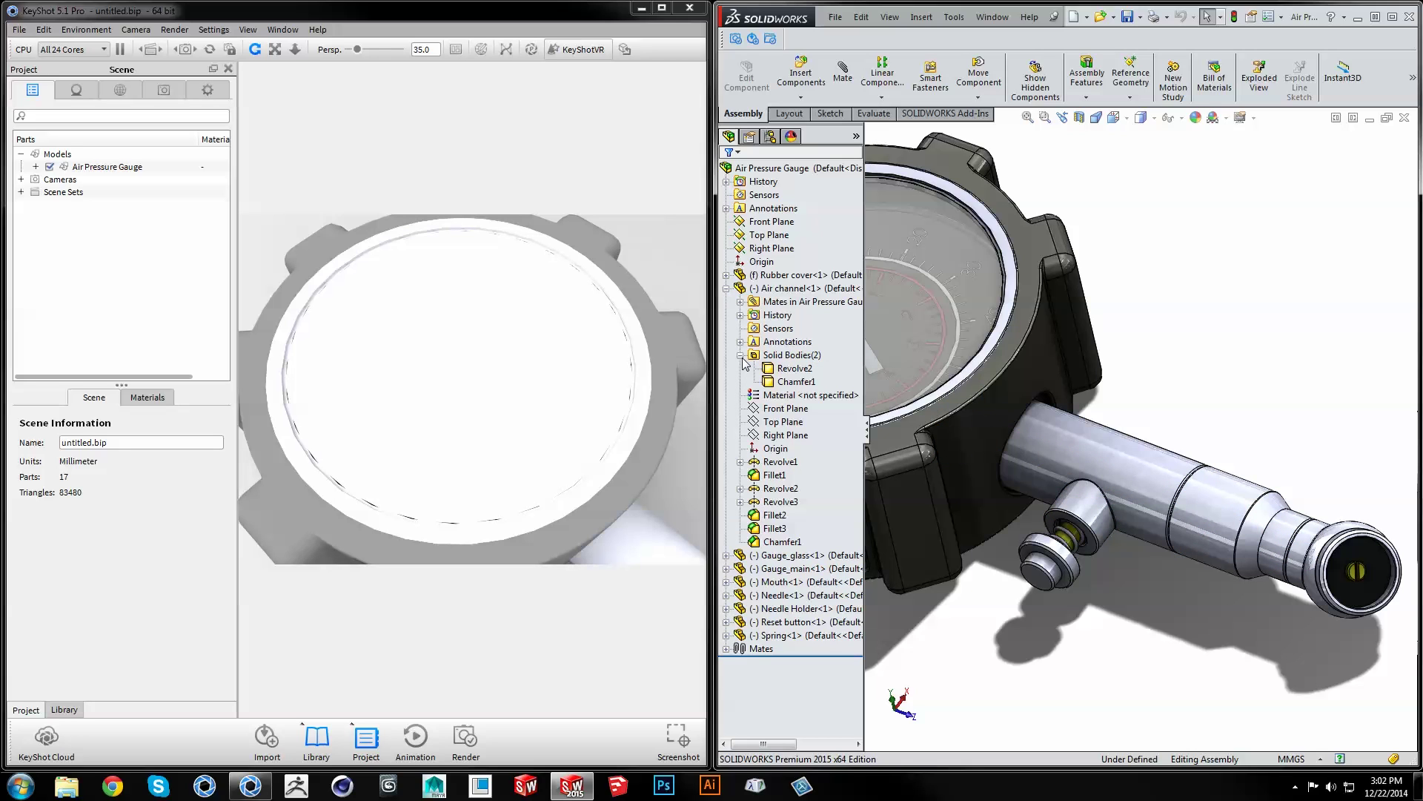
click(793, 369)
click(794, 381)
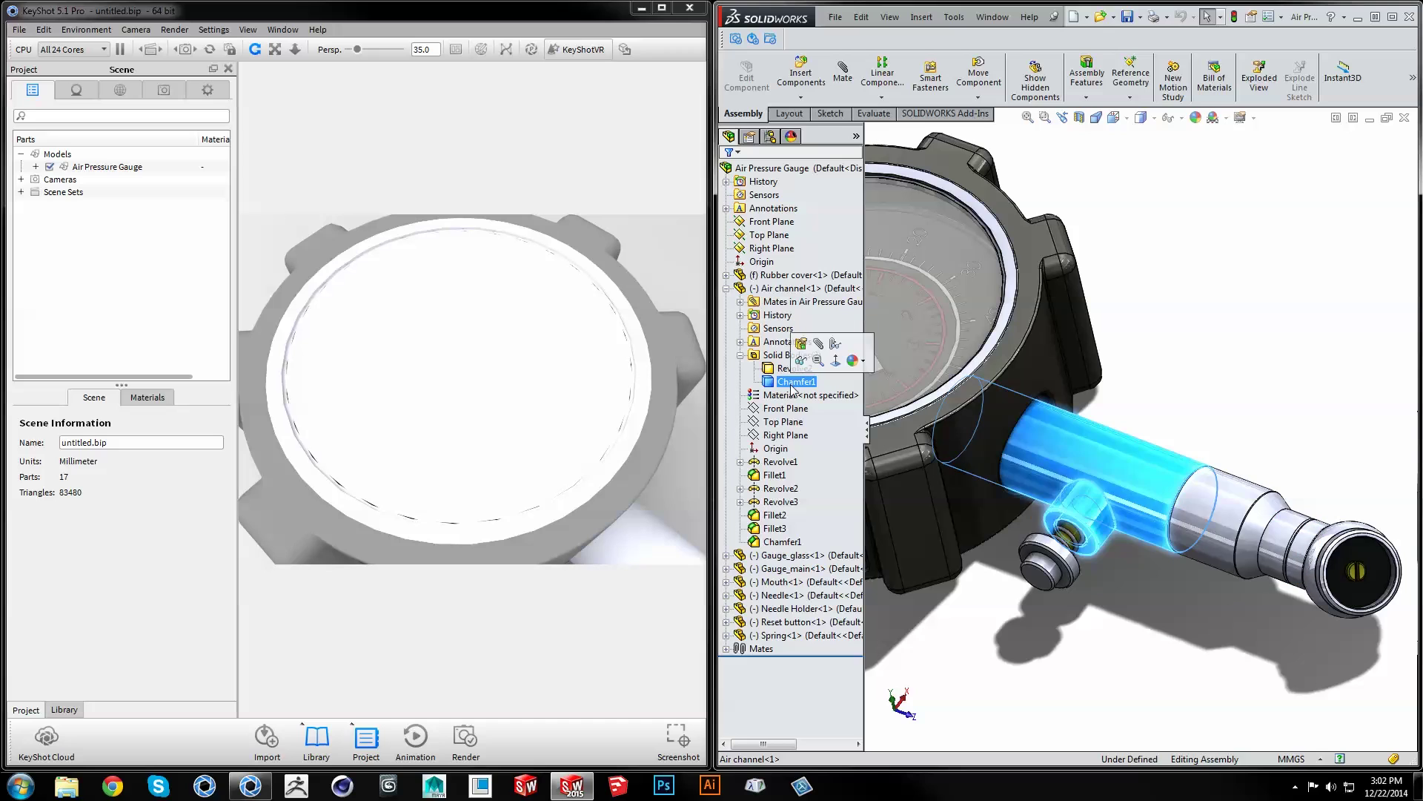
click(1134, 398)
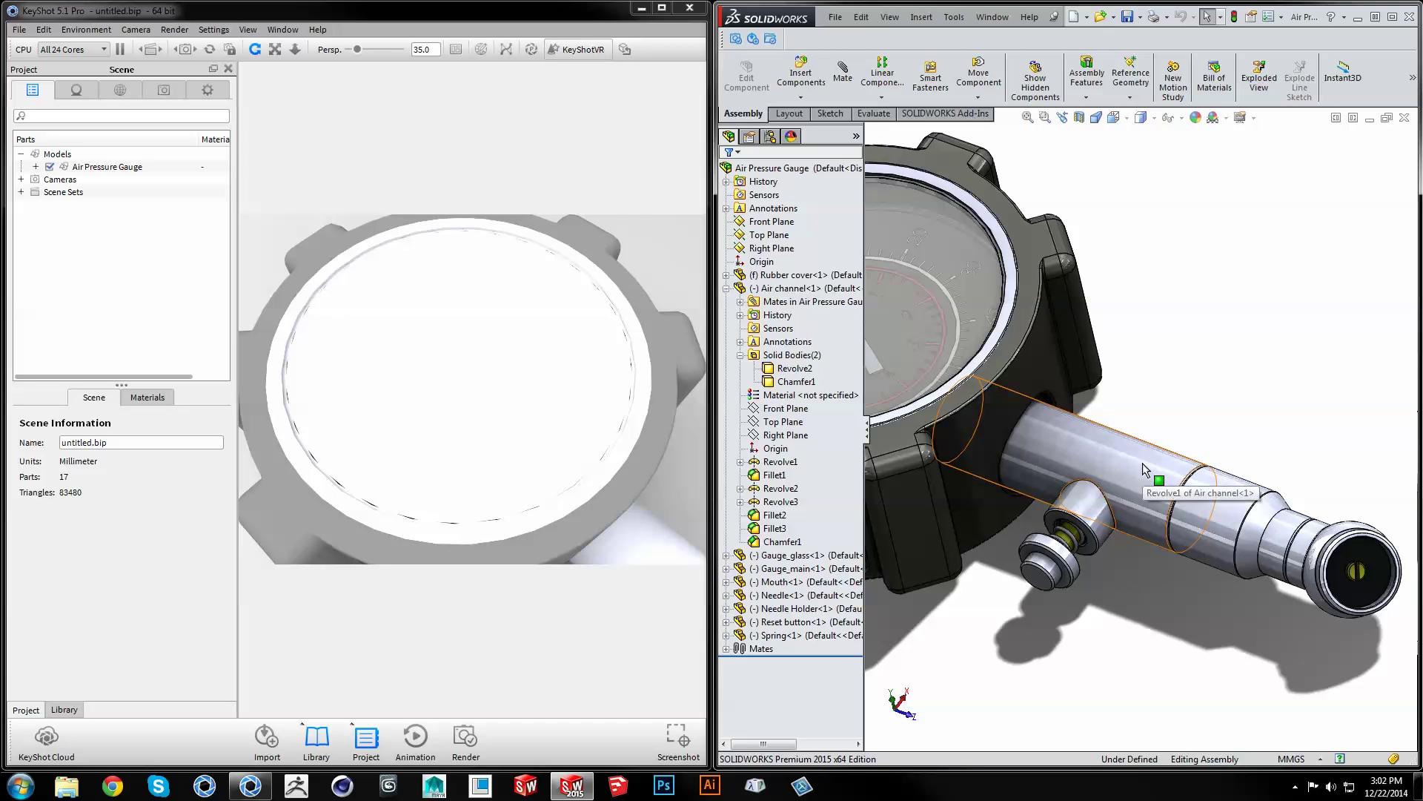
Step: Open the air channel's Appearances dialog, cancel it, and view the whole gauge in KeyShot
right_click(1142, 463)
click(1196, 281)
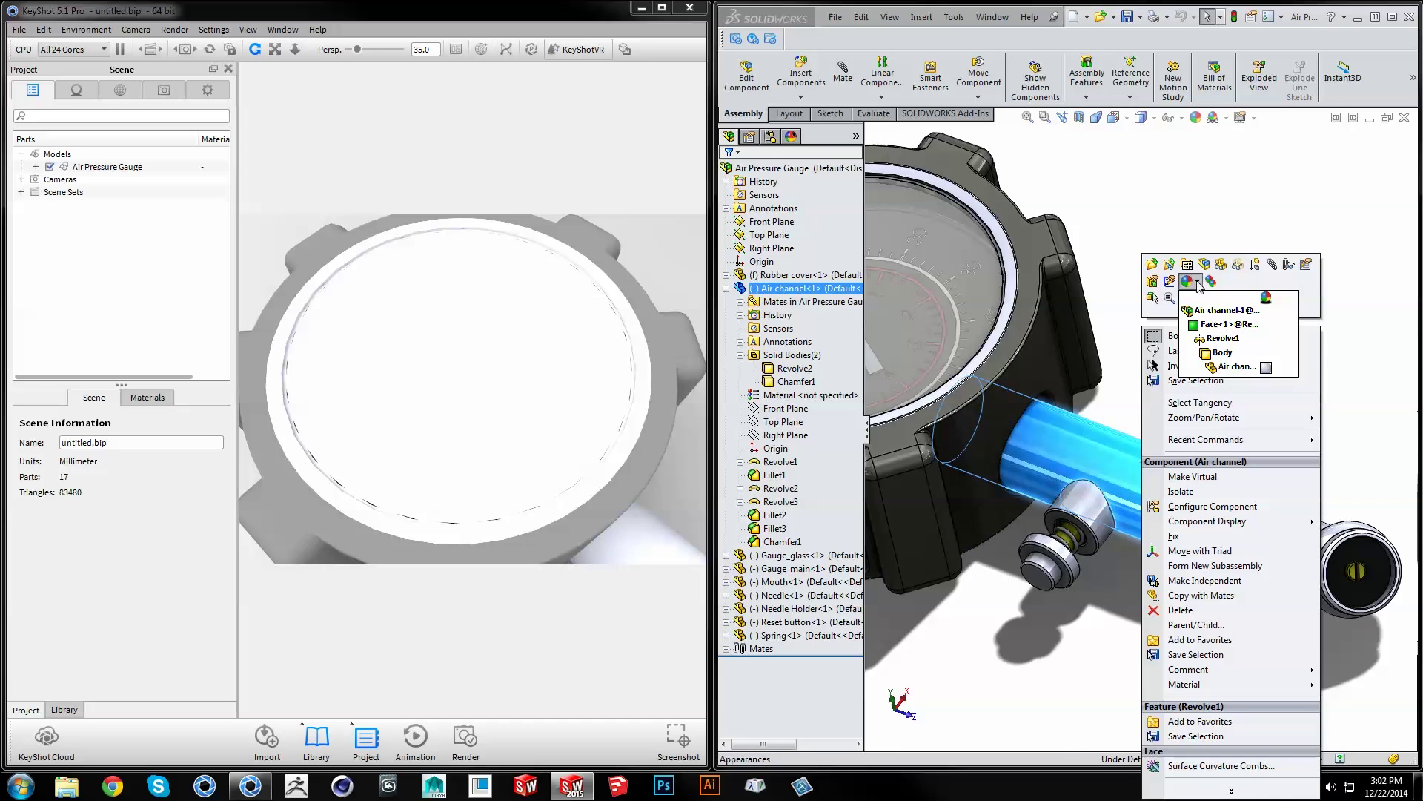
click(1253, 369)
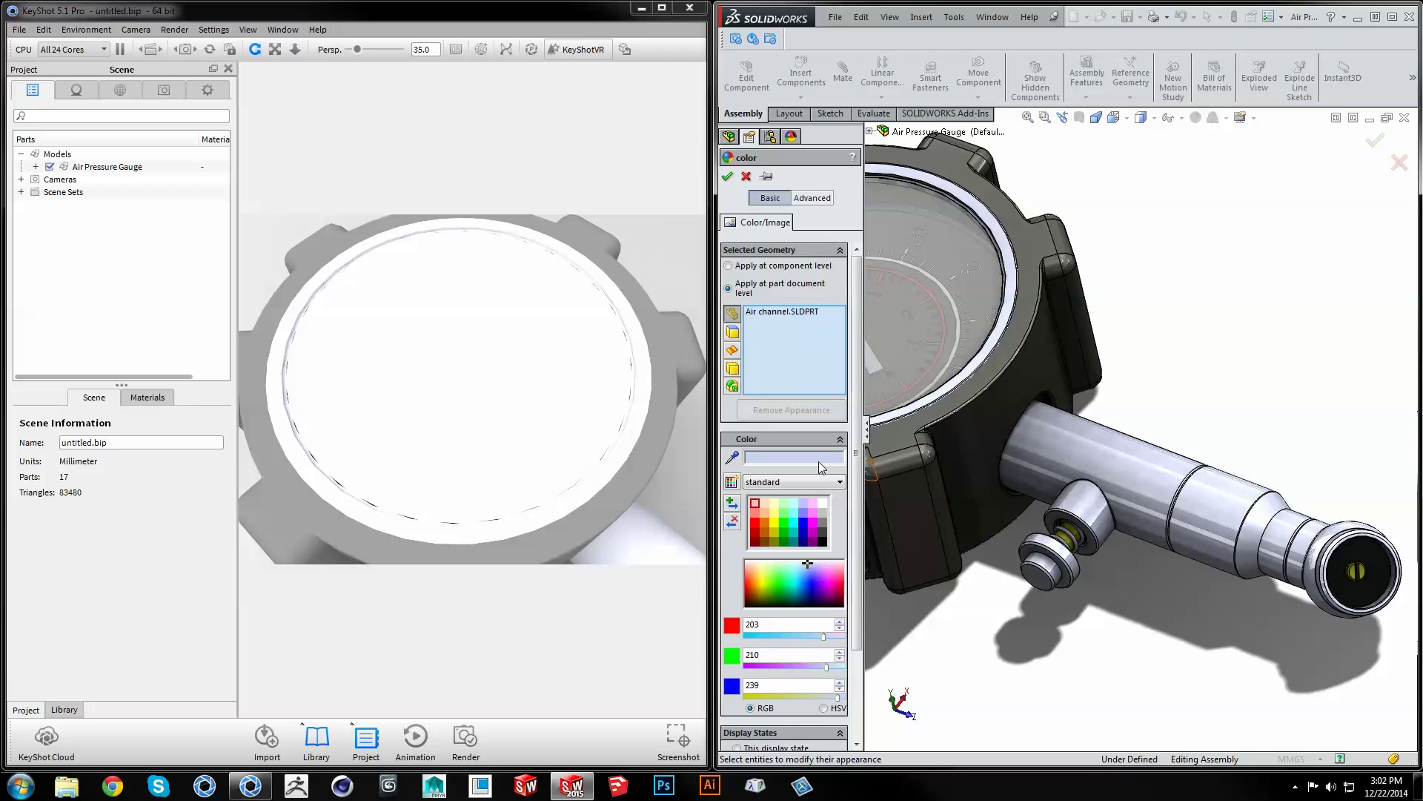
click(747, 176)
drag(677, 513, 553, 398)
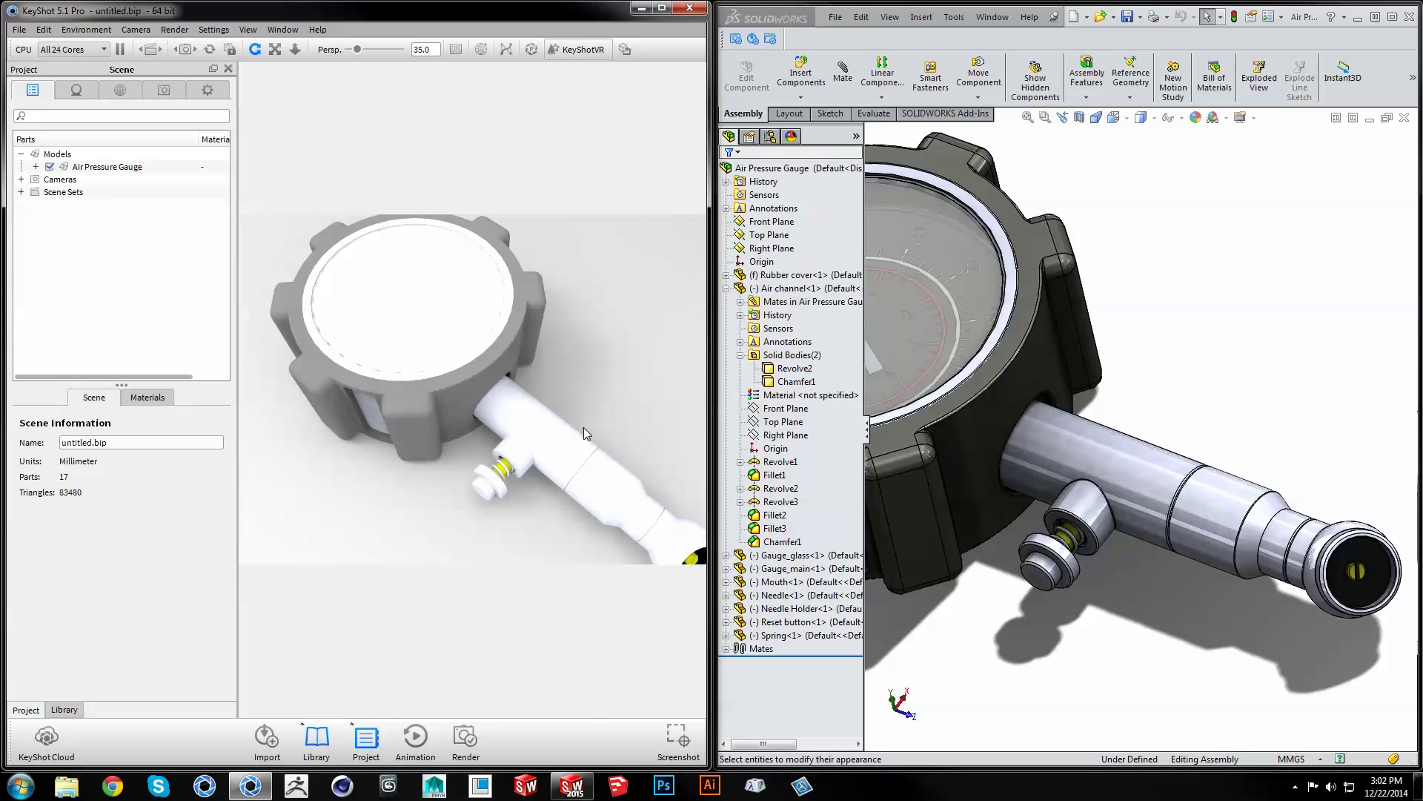
Step: Apply Chrome Polished from the Pressure Gauge favourites to the air channel tube
key(m)
drag(584, 427, 455, 440)
scroll(455, 440, up, 5)
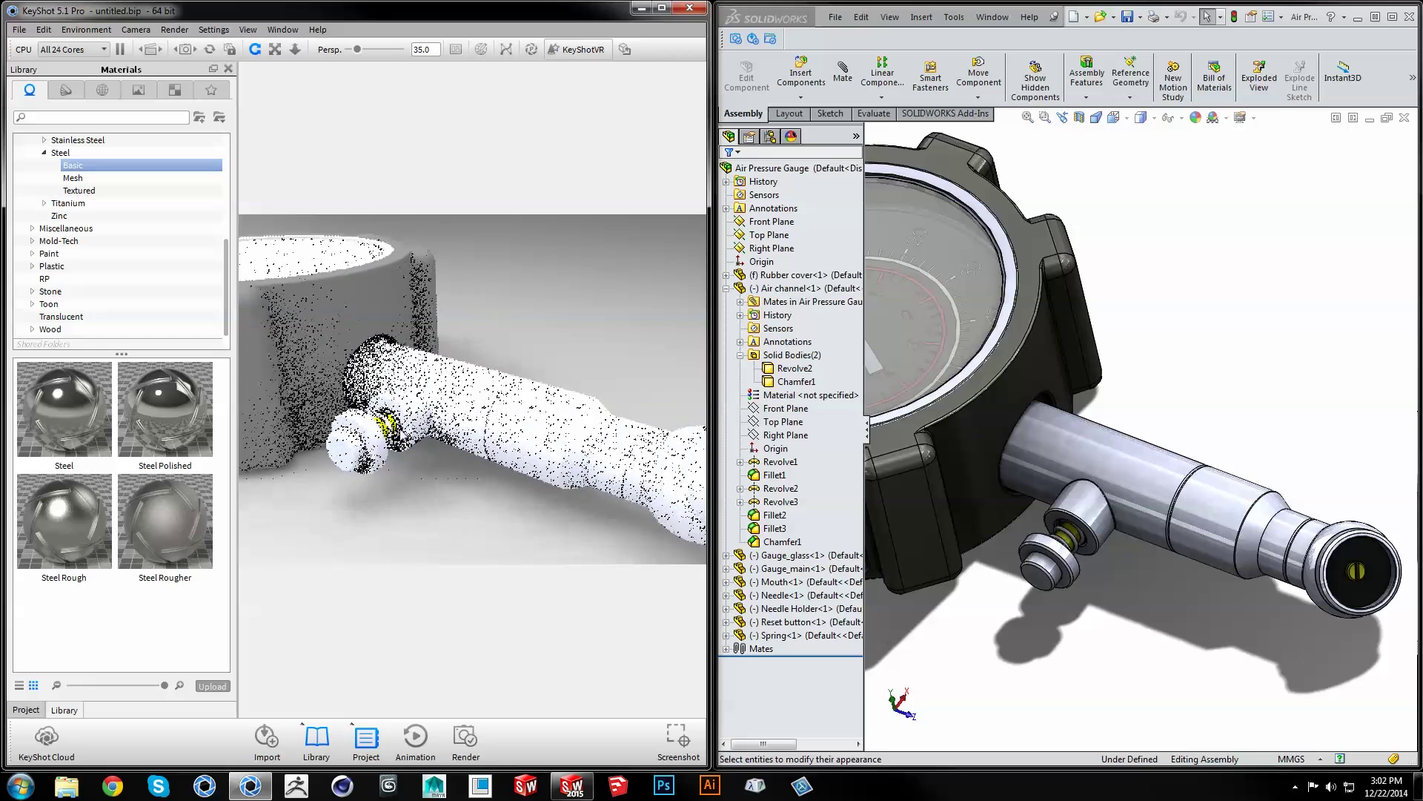
click(211, 89)
click(74, 152)
drag(93, 353, 518, 441)
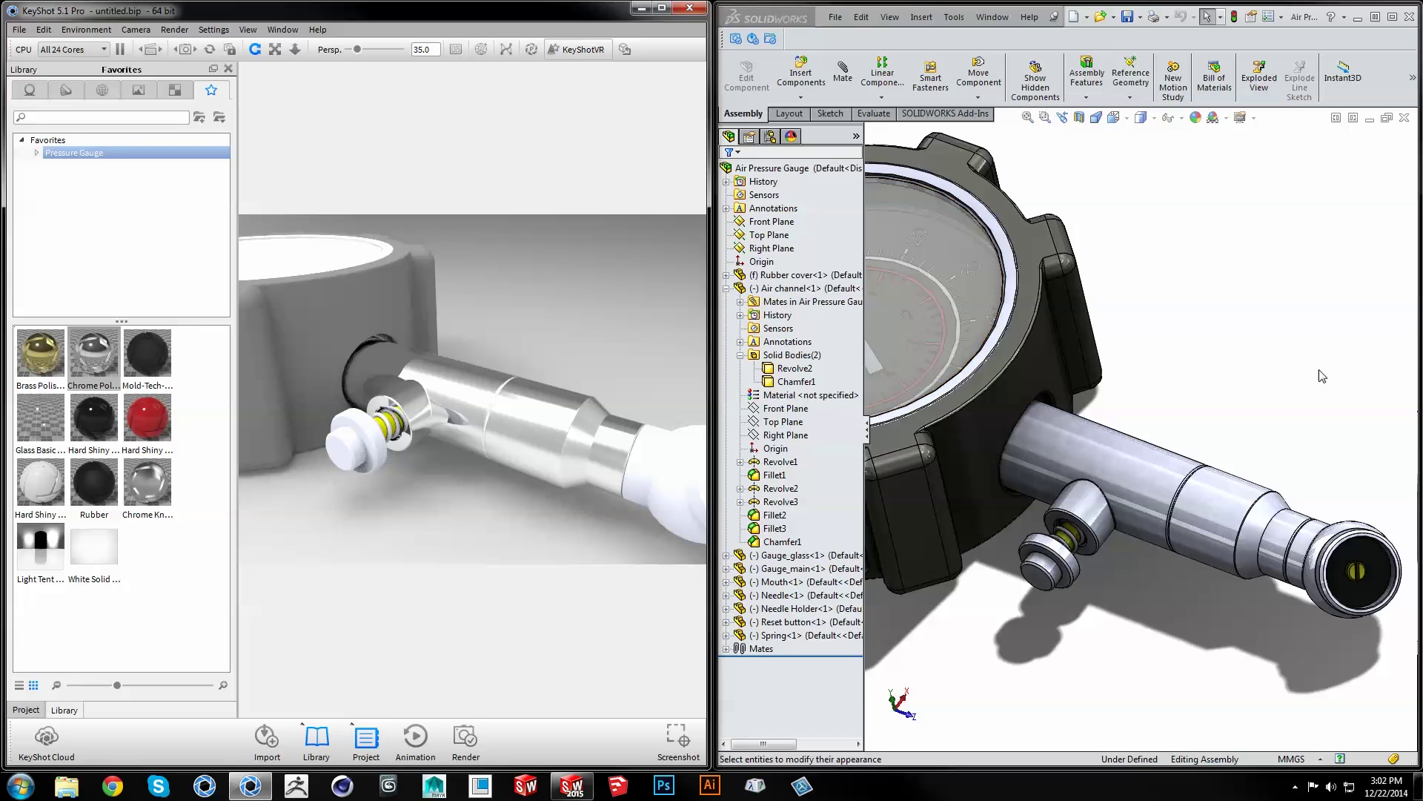
right_click(1214, 510)
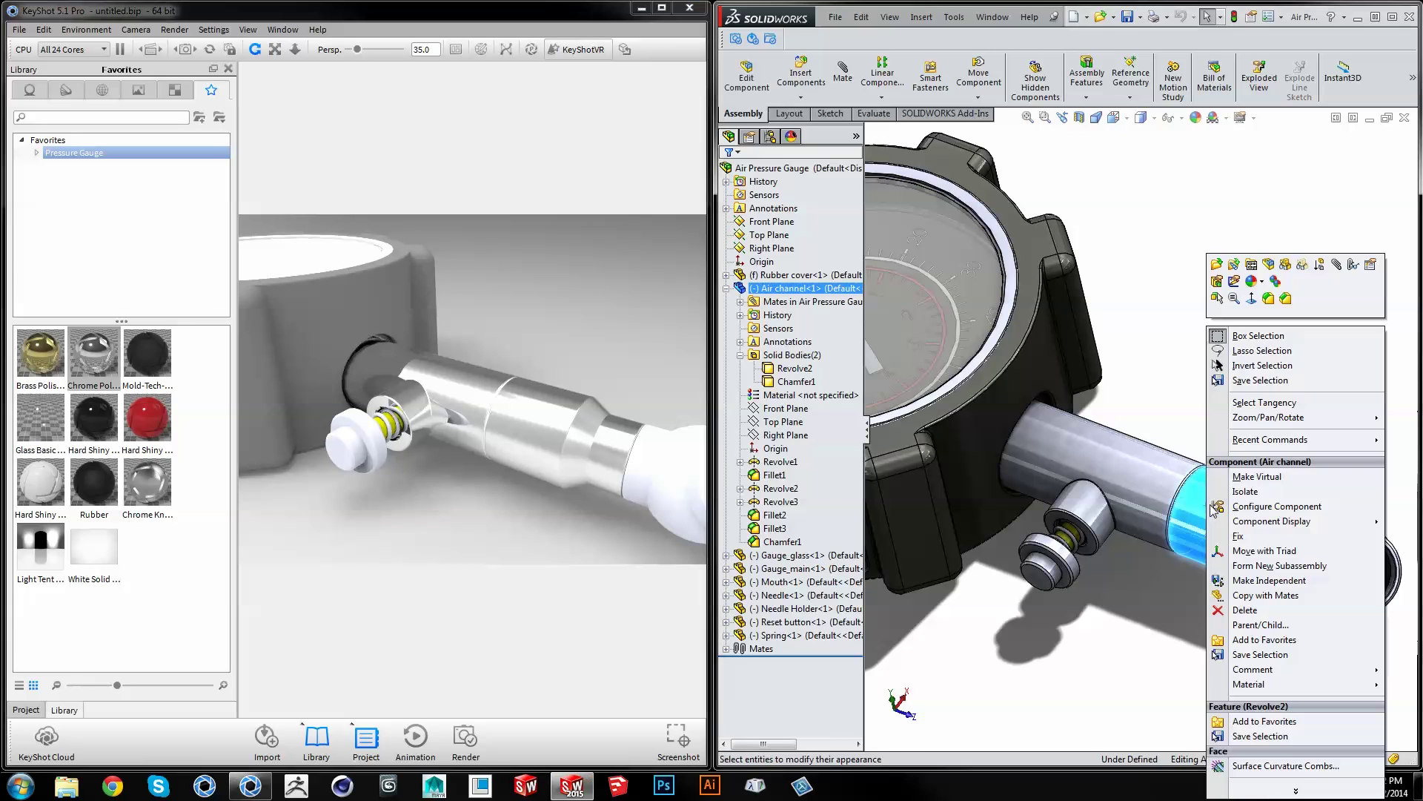
Step: Colour the air channel's Face<1> white (255/255/255)
click(1261, 281)
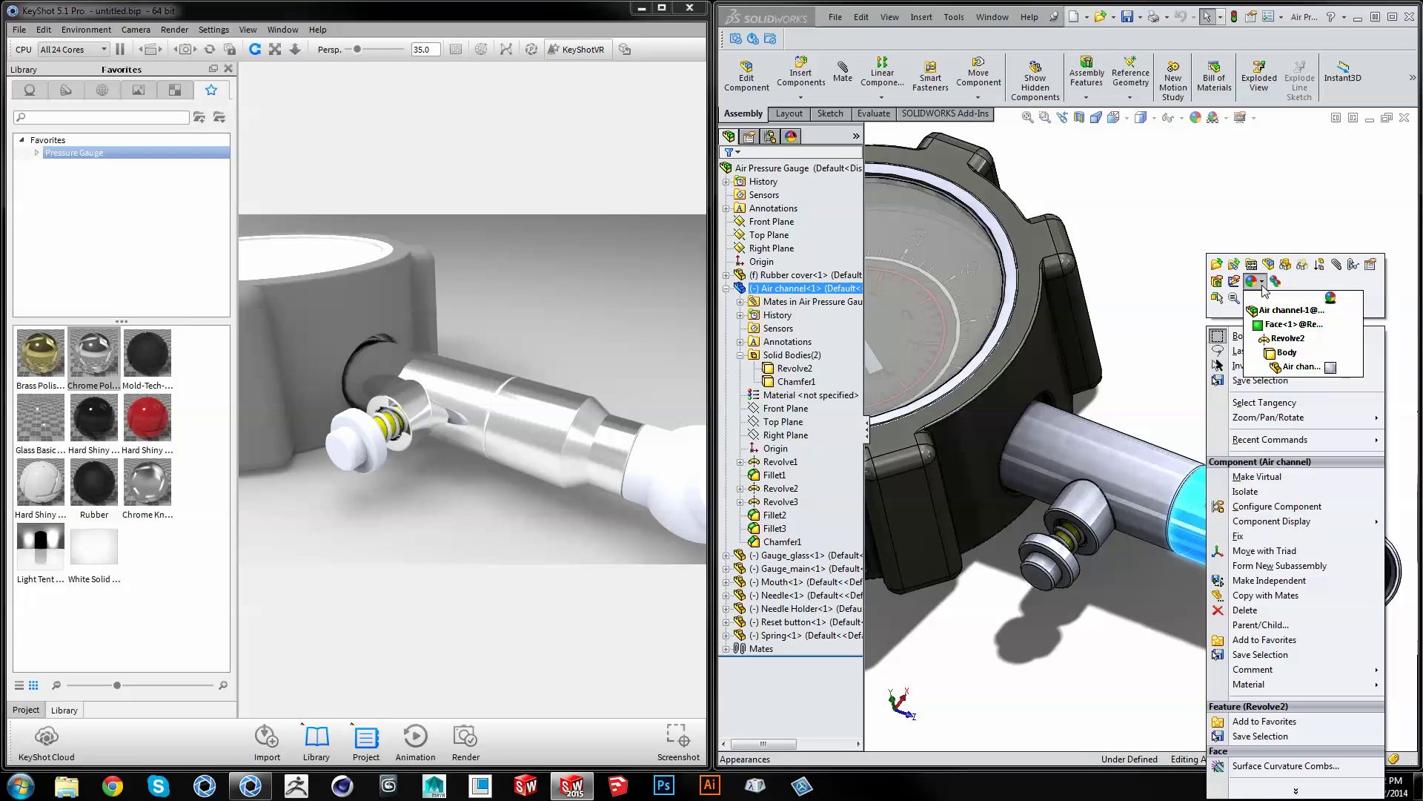
click(1282, 326)
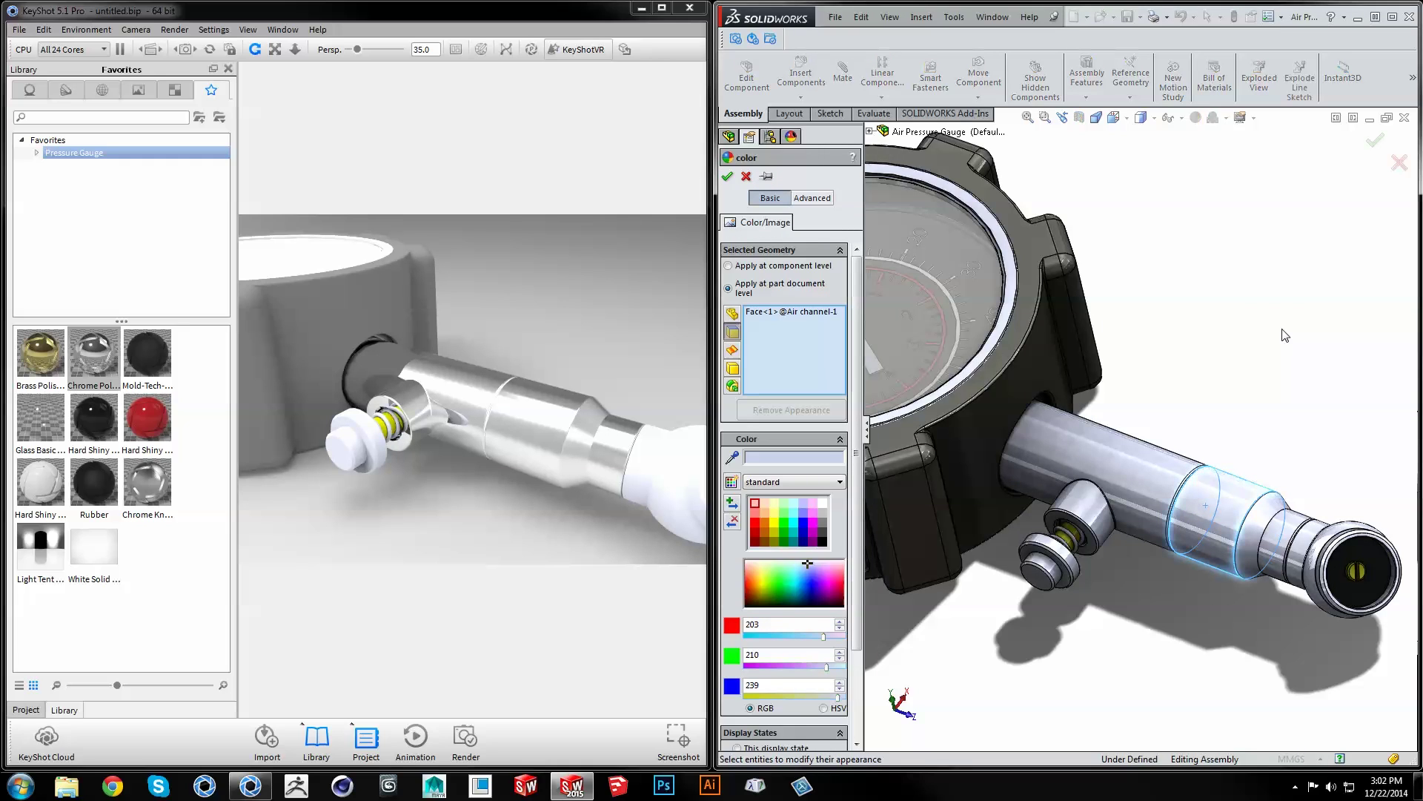
click(822, 504)
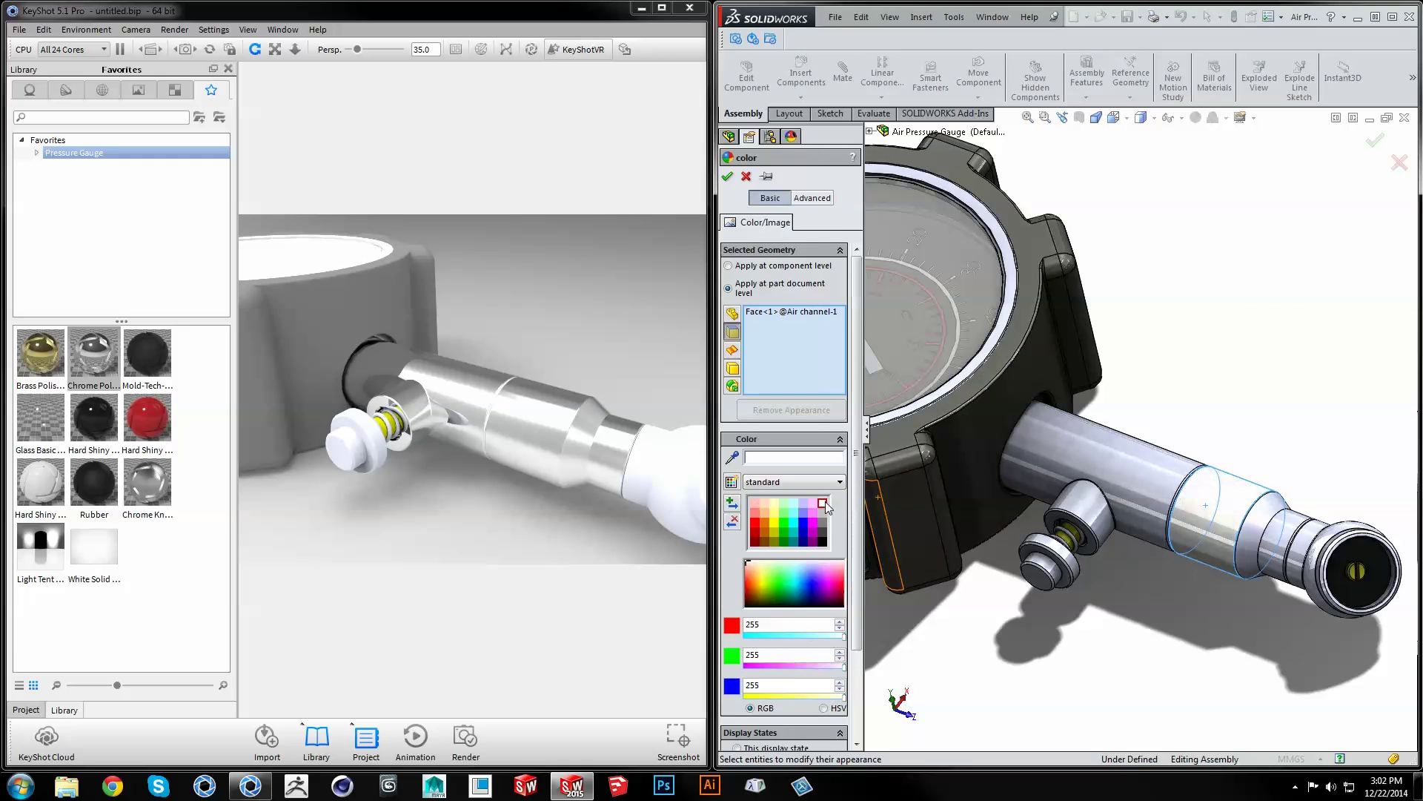
click(727, 175)
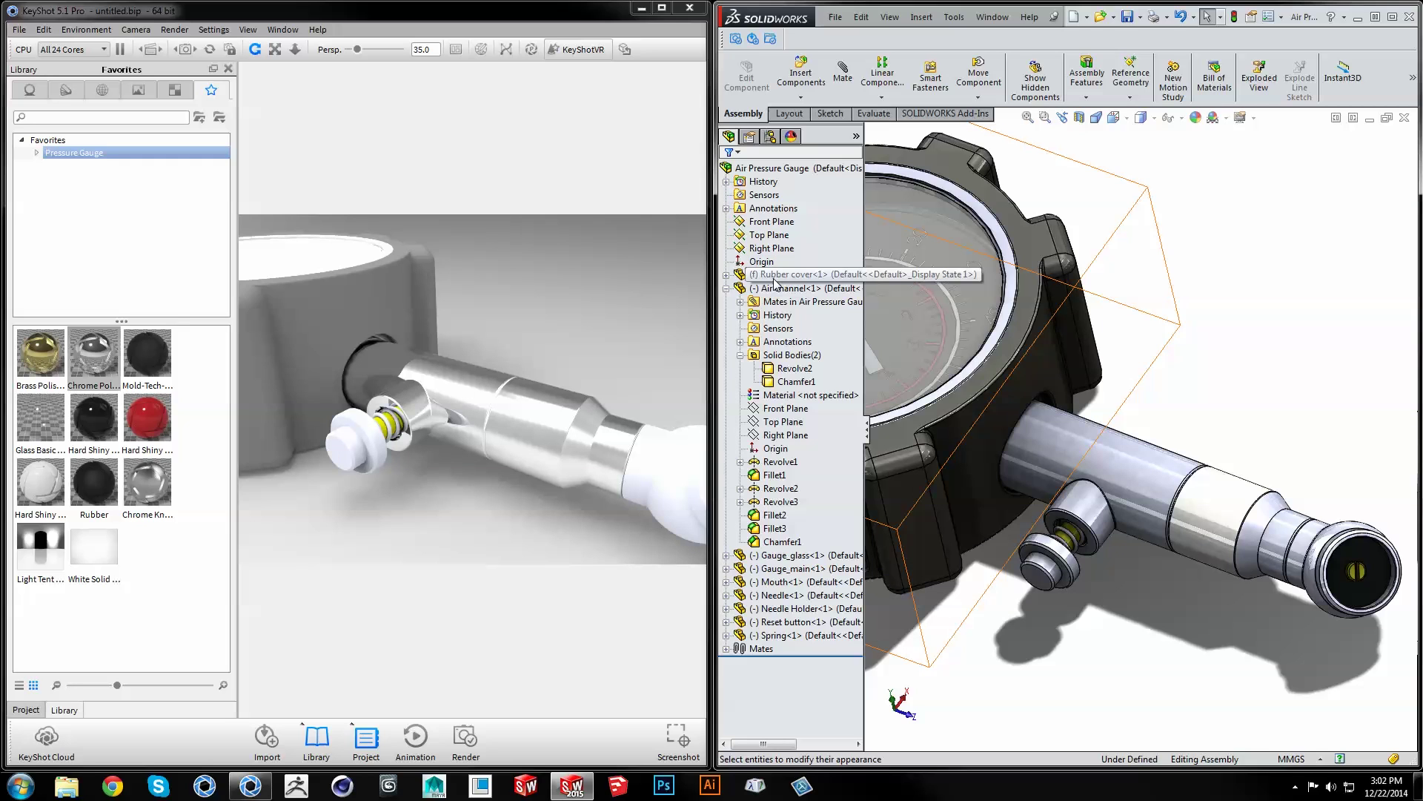
Step: Update KeyShot with Air channel<1> so the scene shows the white band and 18 parts
click(775, 287)
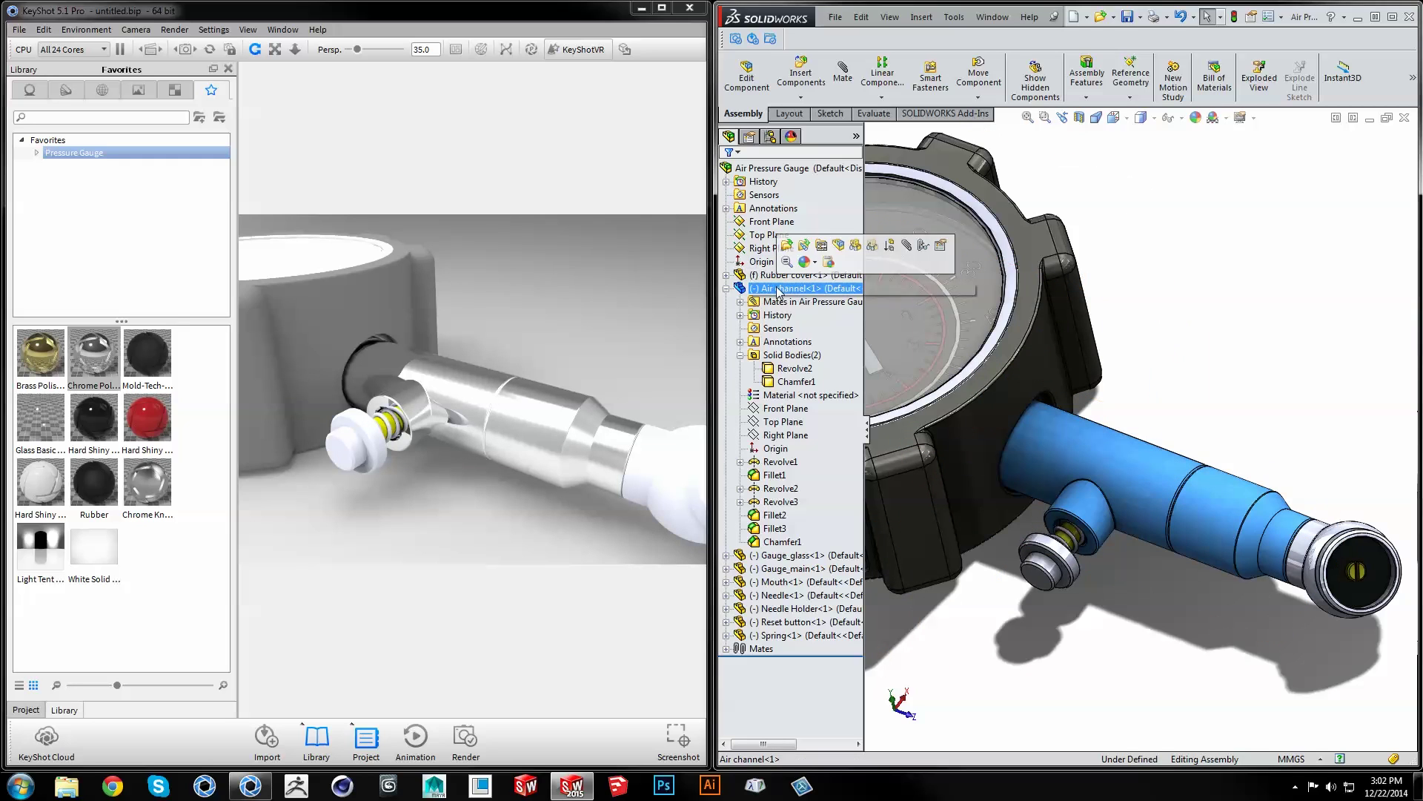
click(753, 39)
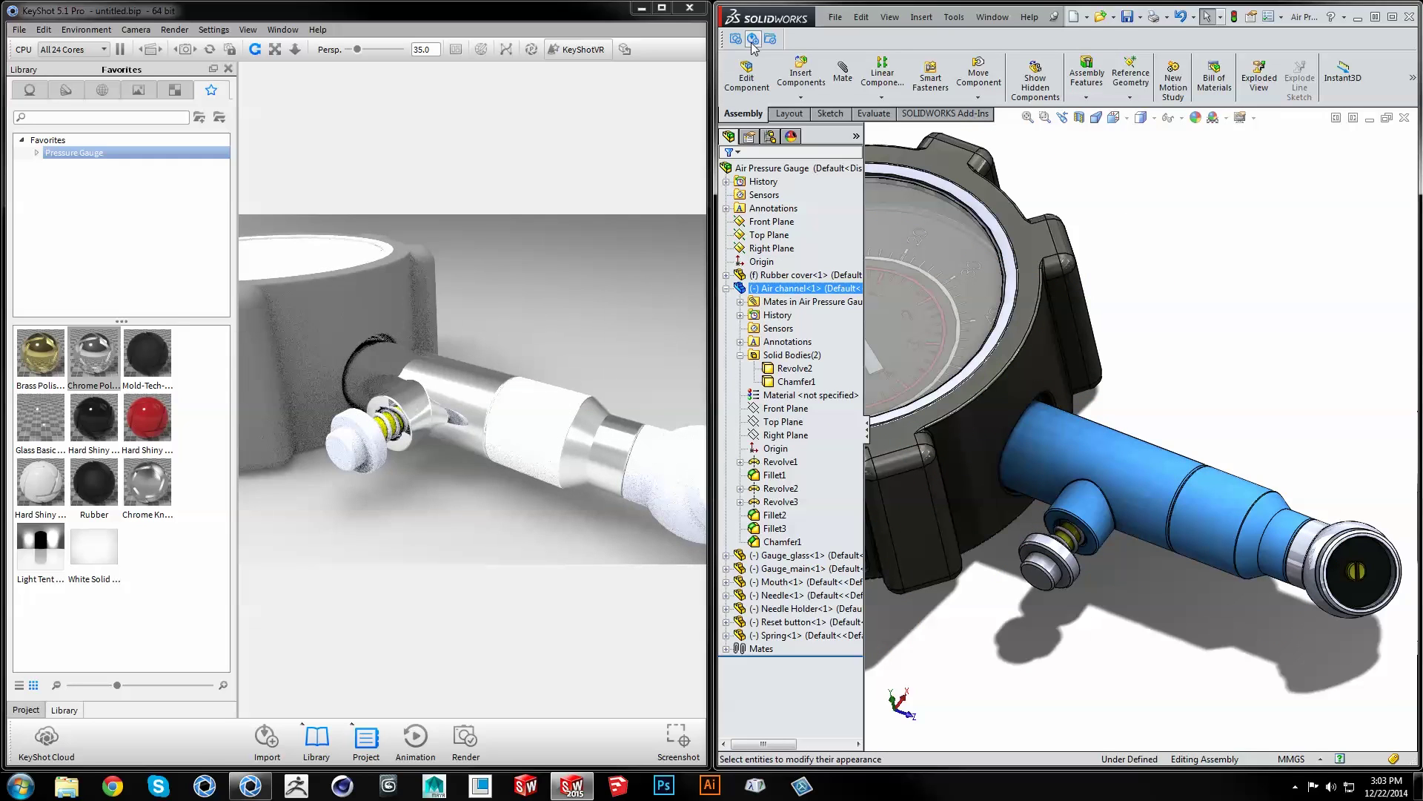
scroll(568, 332, down, 3)
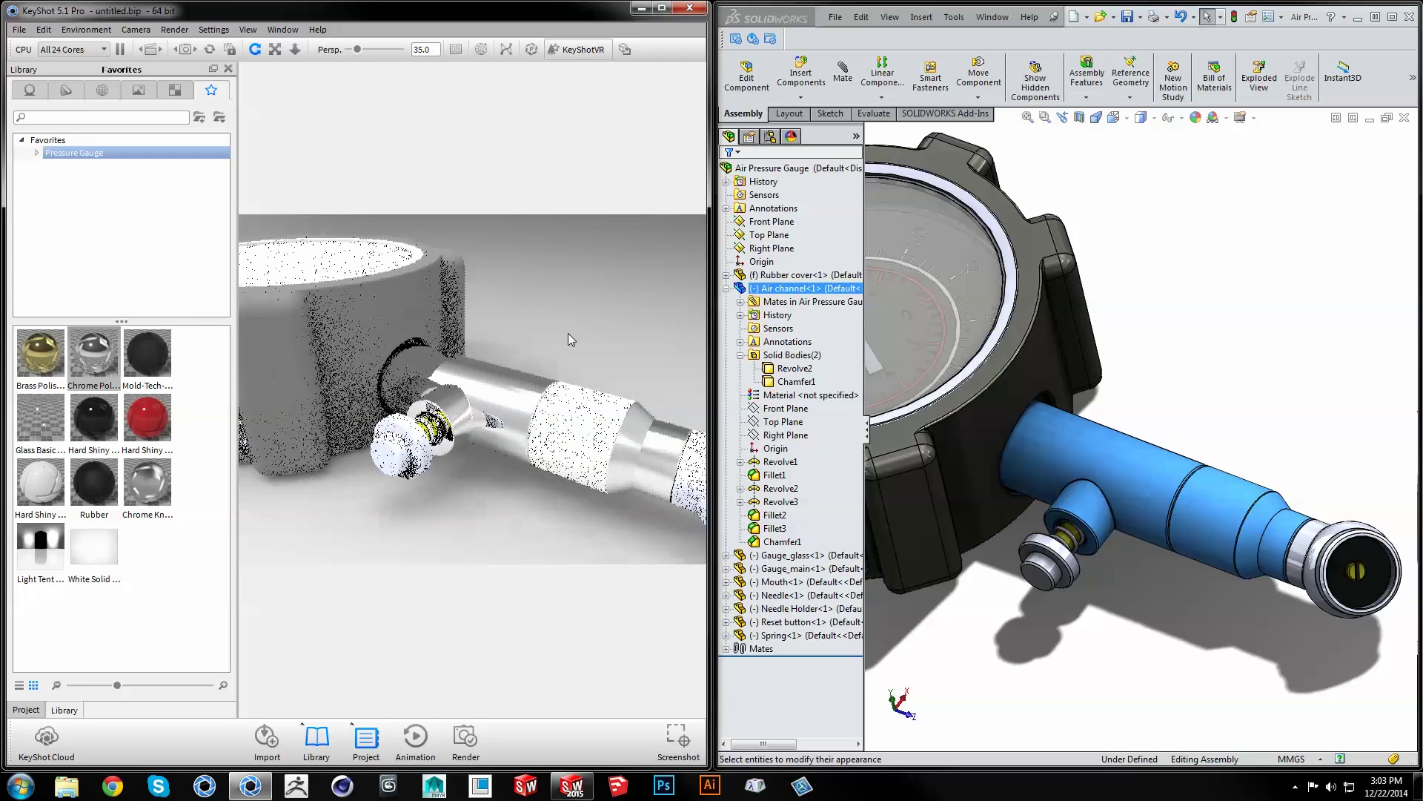
drag(561, 310, 583, 341)
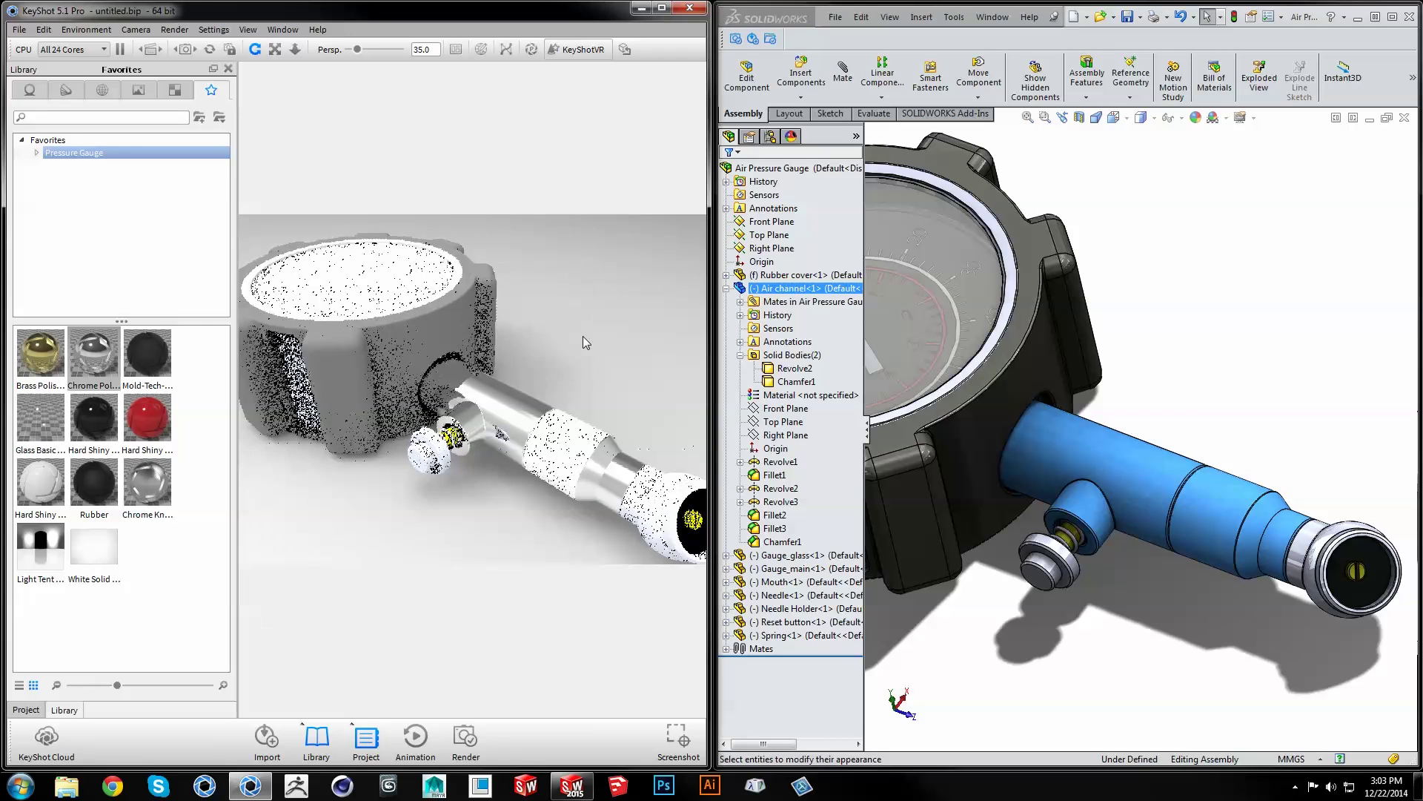
click(26, 709)
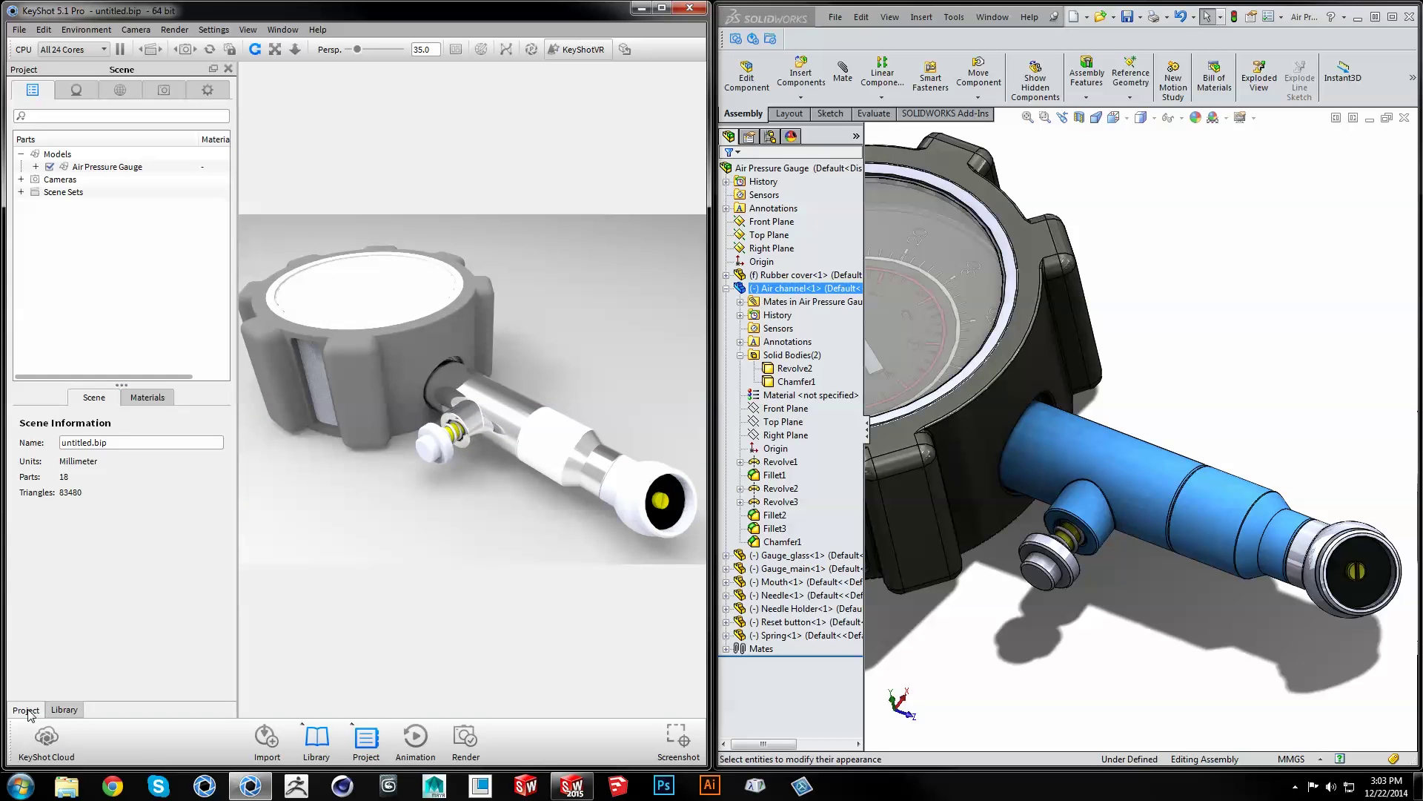
Step: Link the Gauge_glass, Gauge_main, Mouth, Needle Holder, Needle, Reset button and Spring materials to Chrome Polished
click(147, 397)
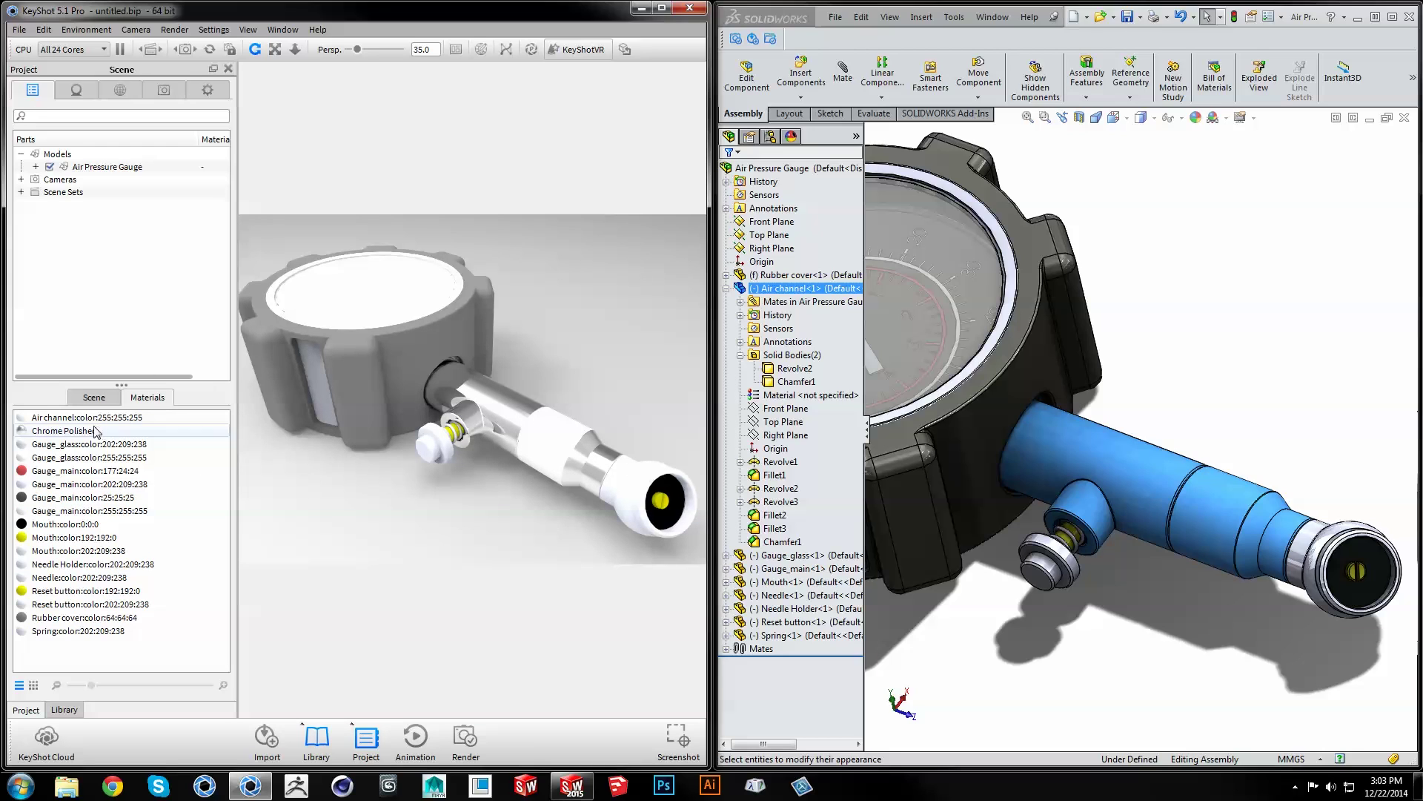
click(91, 430)
ctrl+click(89, 444)
ctrl+click(83, 484)
ctrl+click(75, 551)
ctrl+click(71, 564)
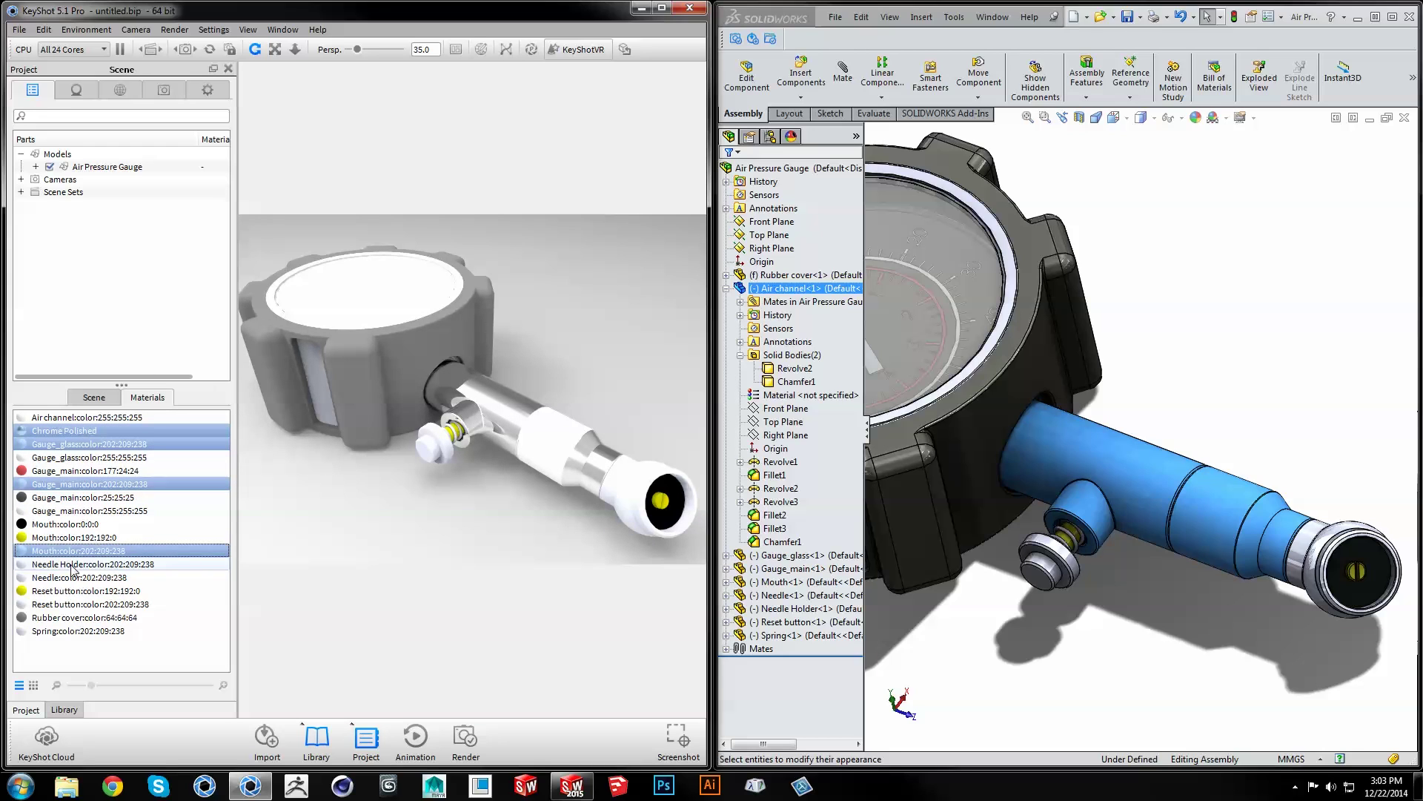
ctrl+click(68, 578)
ctrl+click(65, 604)
ctrl+click(69, 631)
right_click(83, 575)
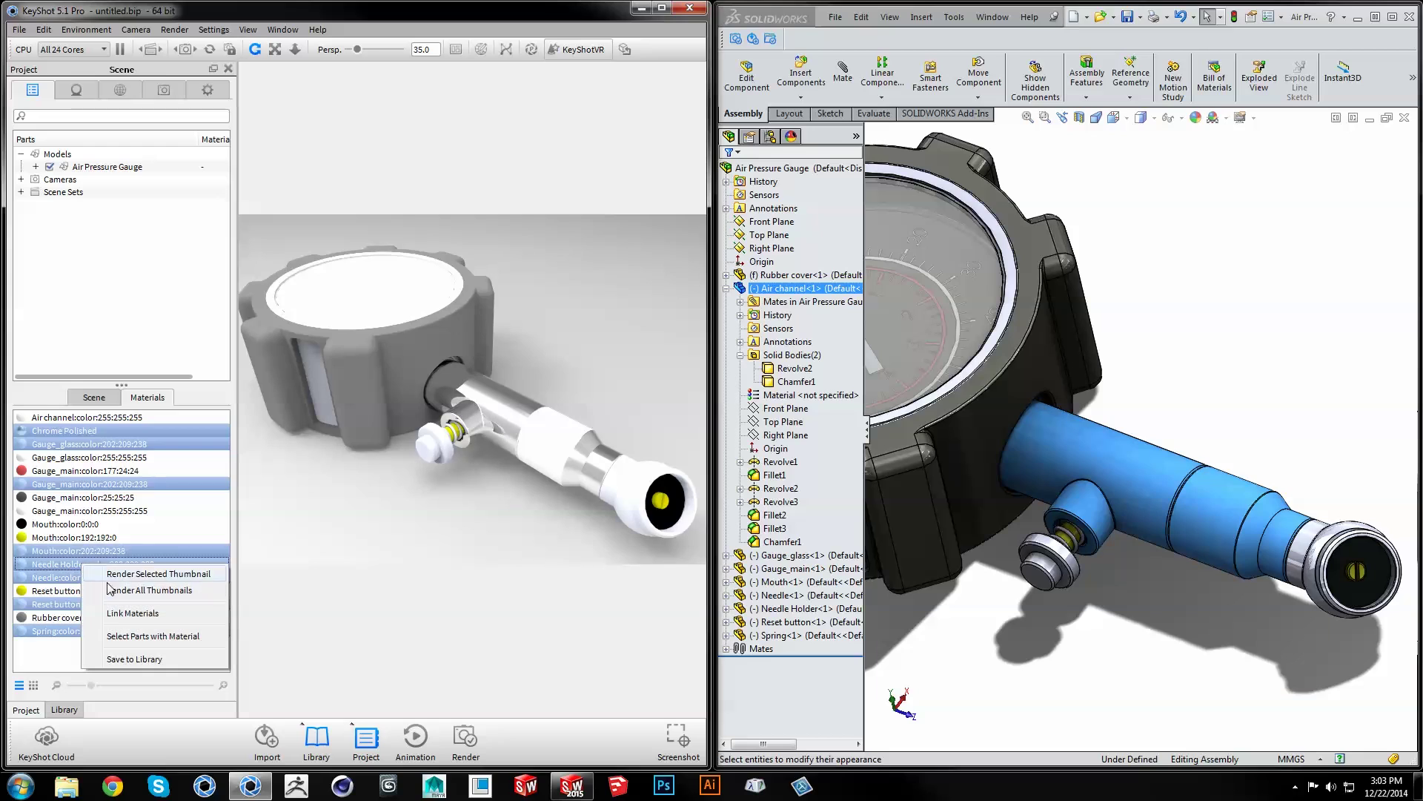
click(117, 617)
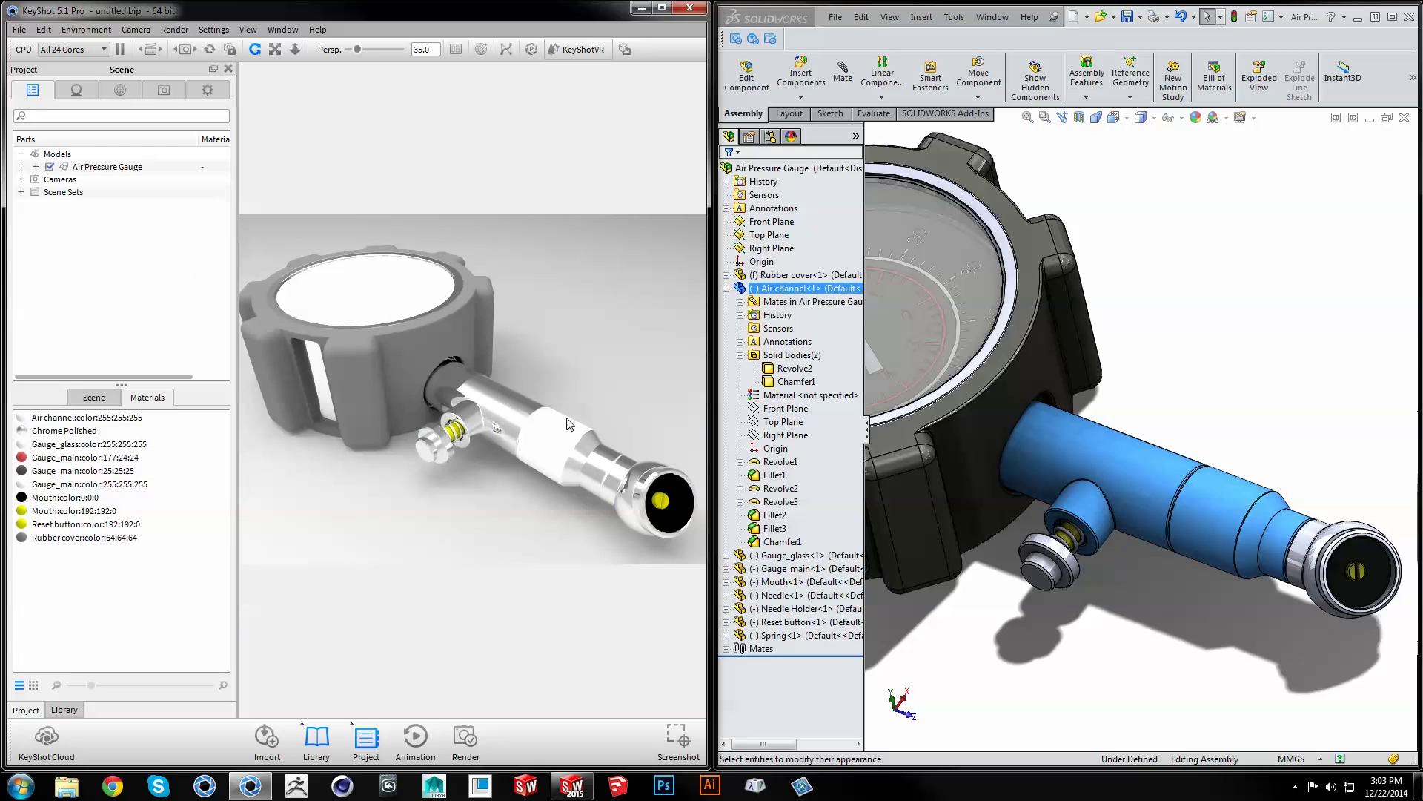
Step: Select the air channel's middle tube section and apply Chrome Knurl to it
click(515, 409)
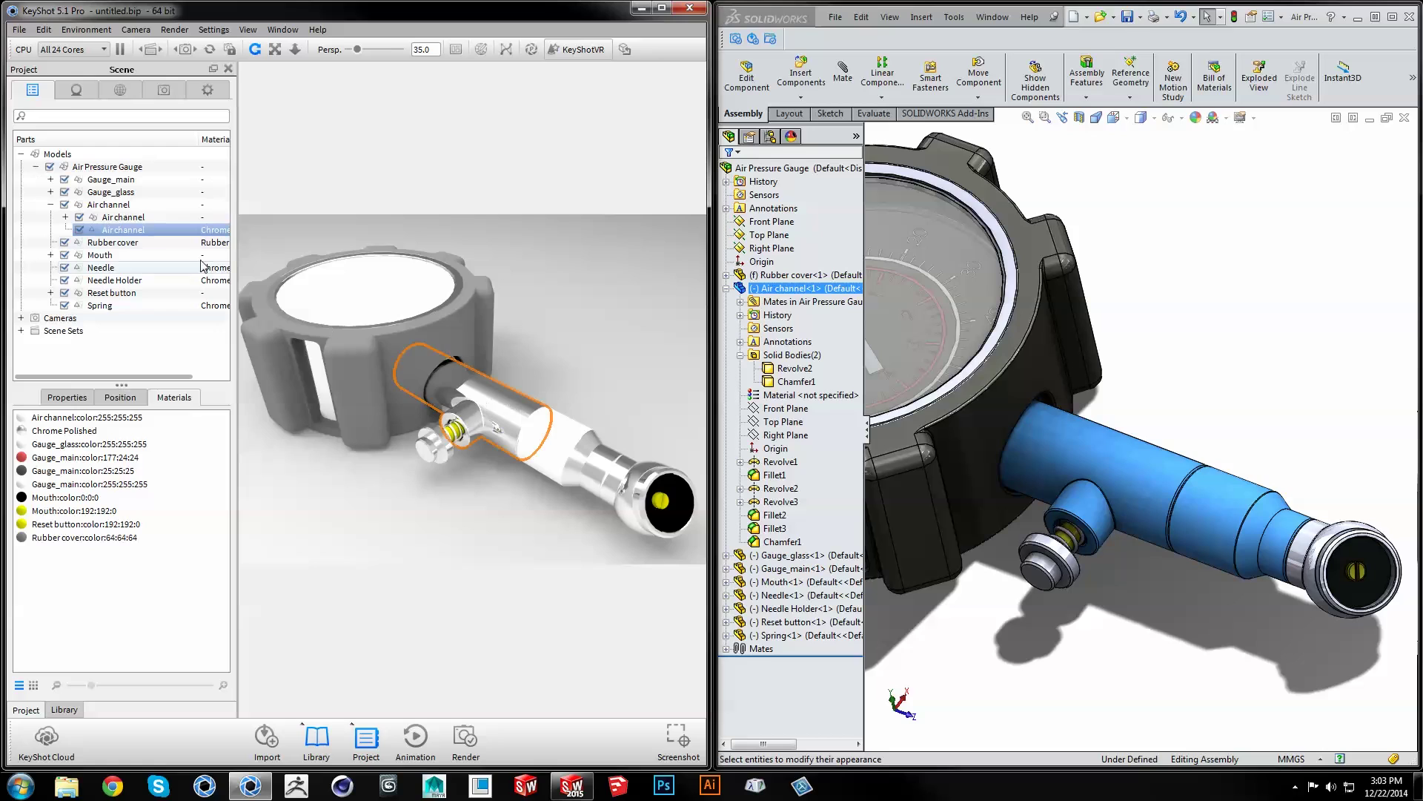
click(123, 218)
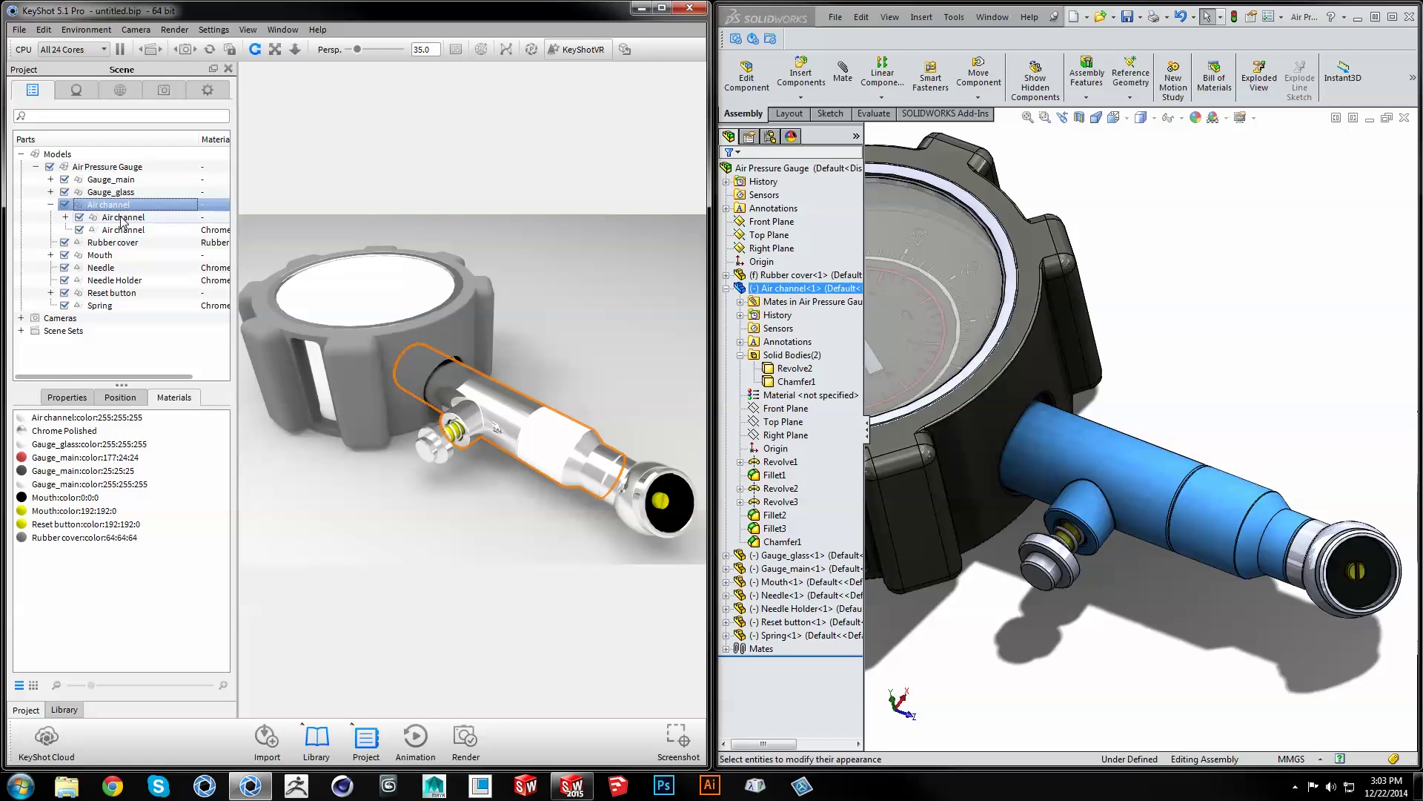
click(65, 217)
click(139, 230)
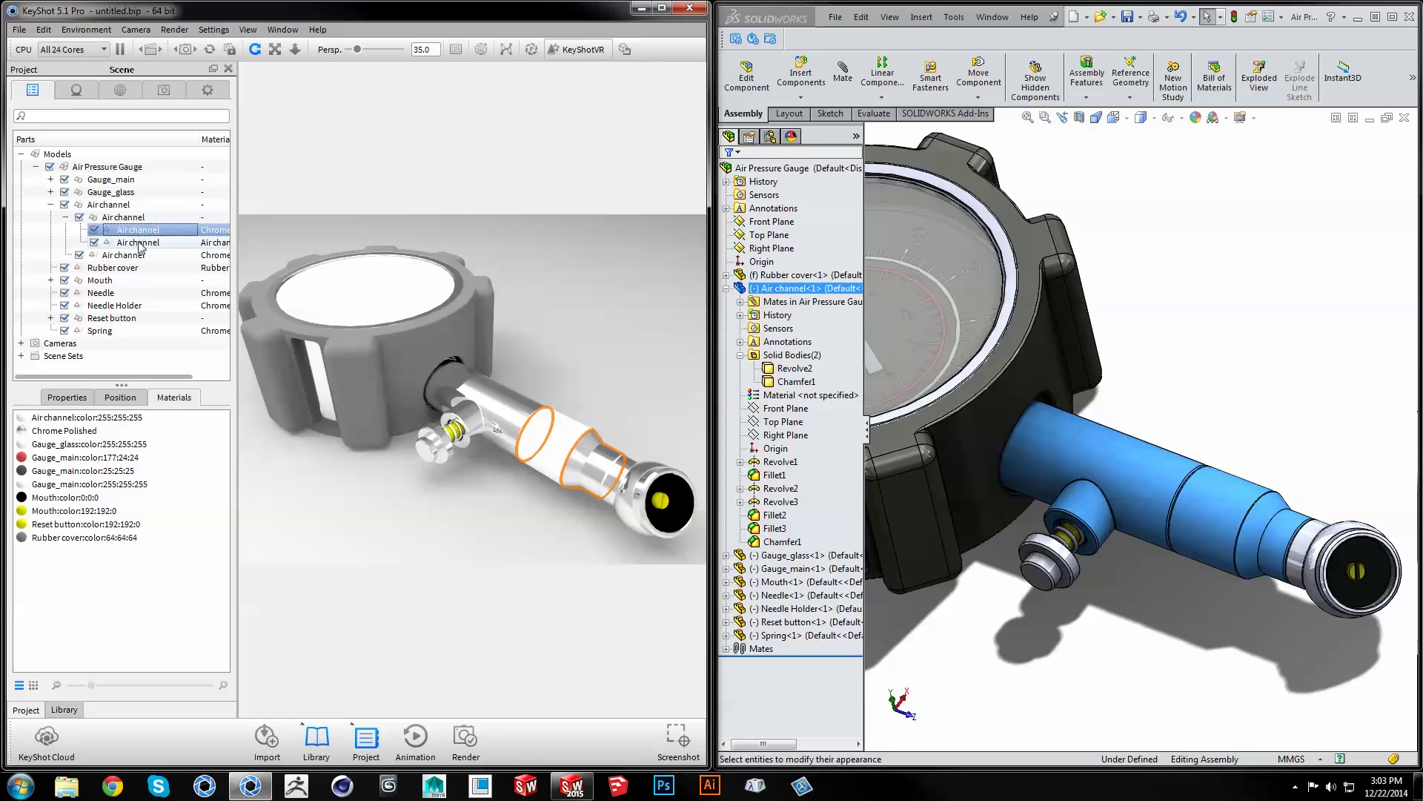
click(141, 243)
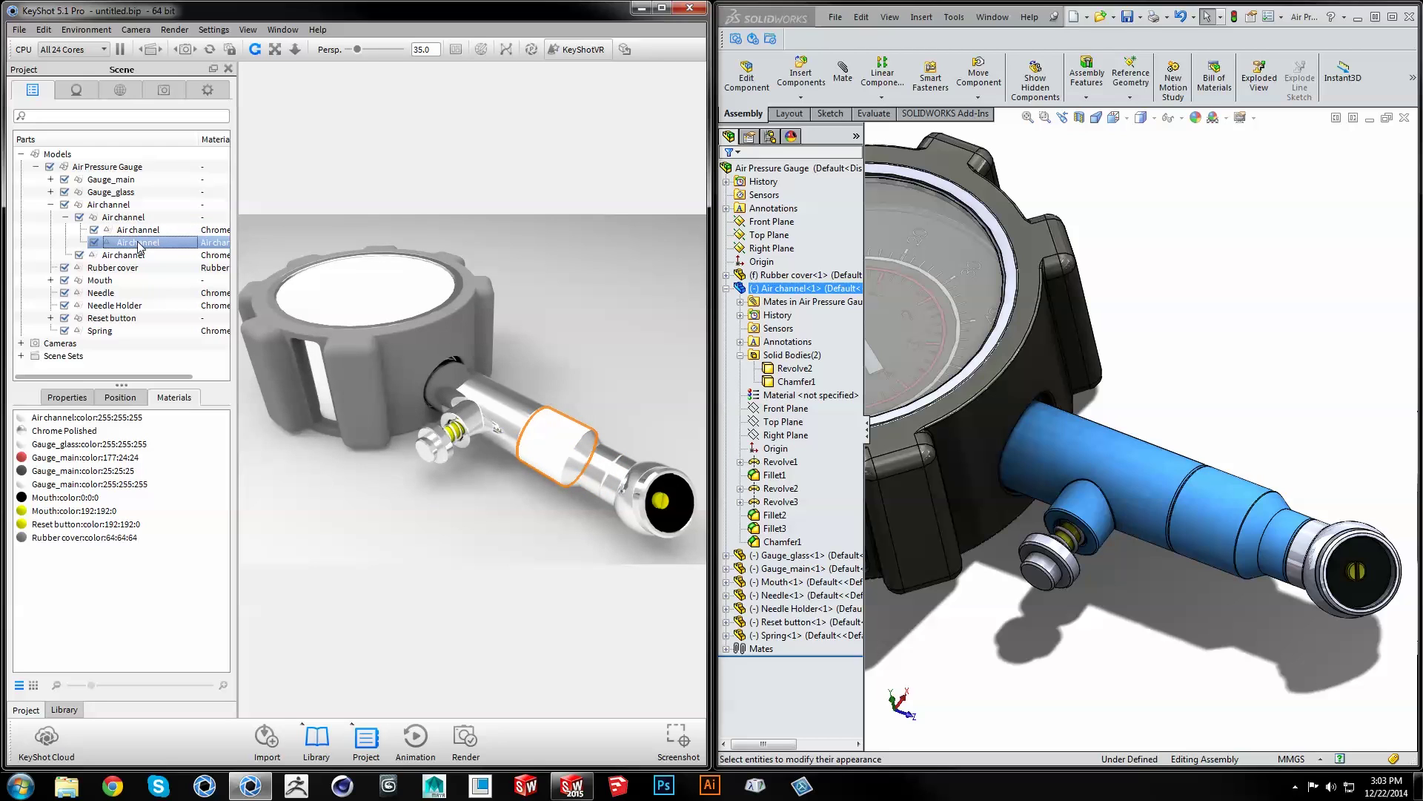
click(64, 709)
drag(148, 482, 559, 449)
Step: Give the rubber cover Mold-Tech, the gauge glass Glass Basic, and preview polished brass
drag(145, 354, 366, 400)
drag(40, 417, 390, 334)
drag(40, 352, 697, 544)
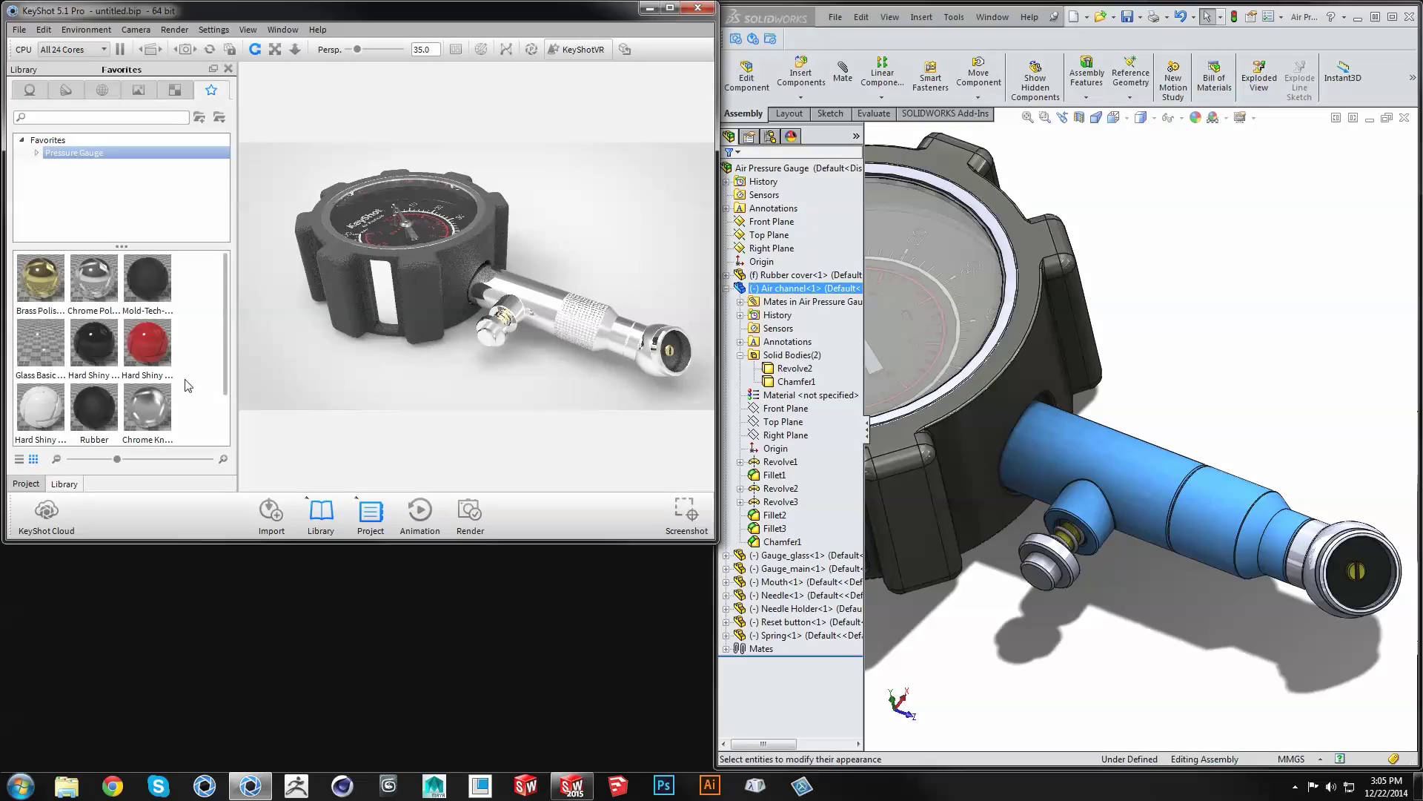
Step: Apply the Light Tent environment from the Library and orbit to view the gauge from above
scroll(188, 385, down, 1)
drag(40, 409, 445, 419)
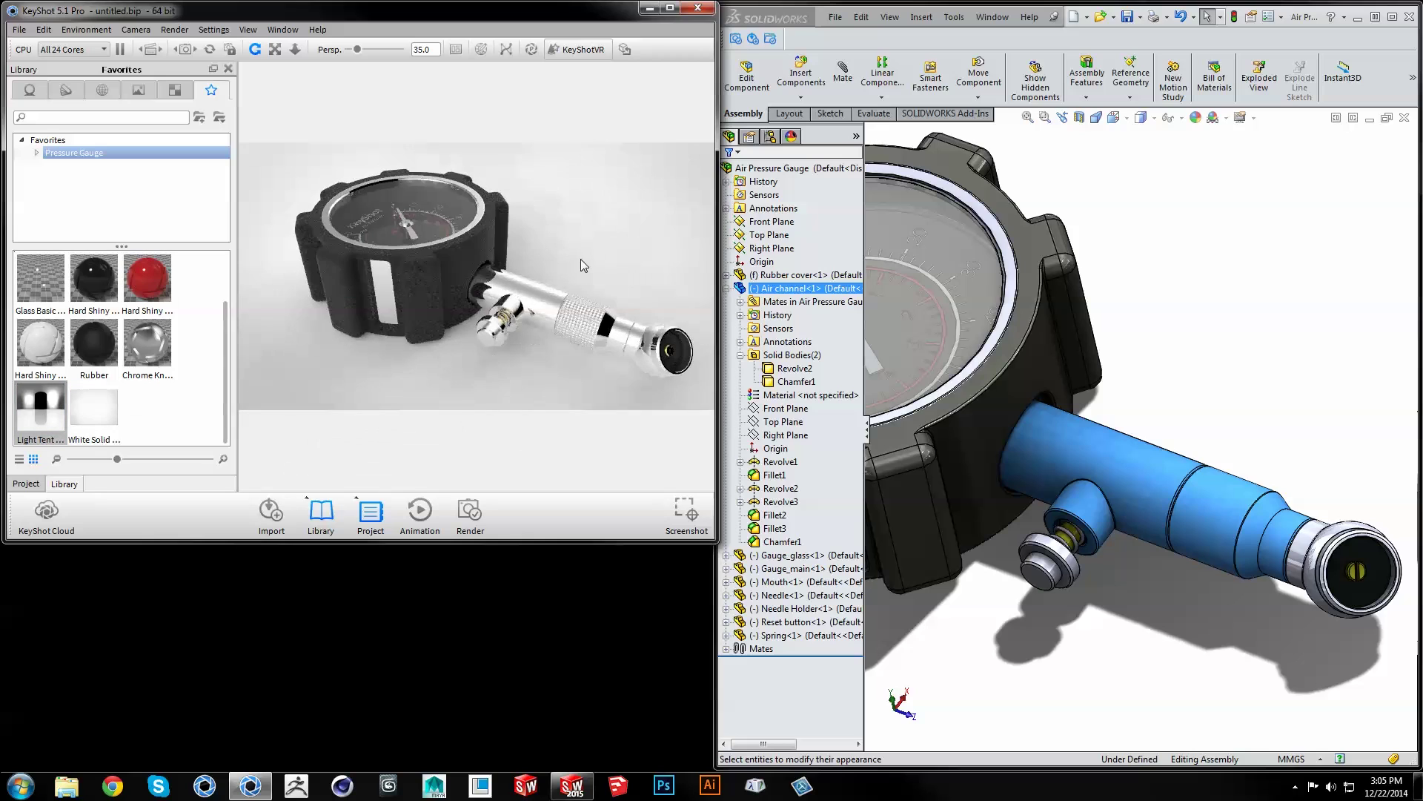
drag(581, 259, 553, 282)
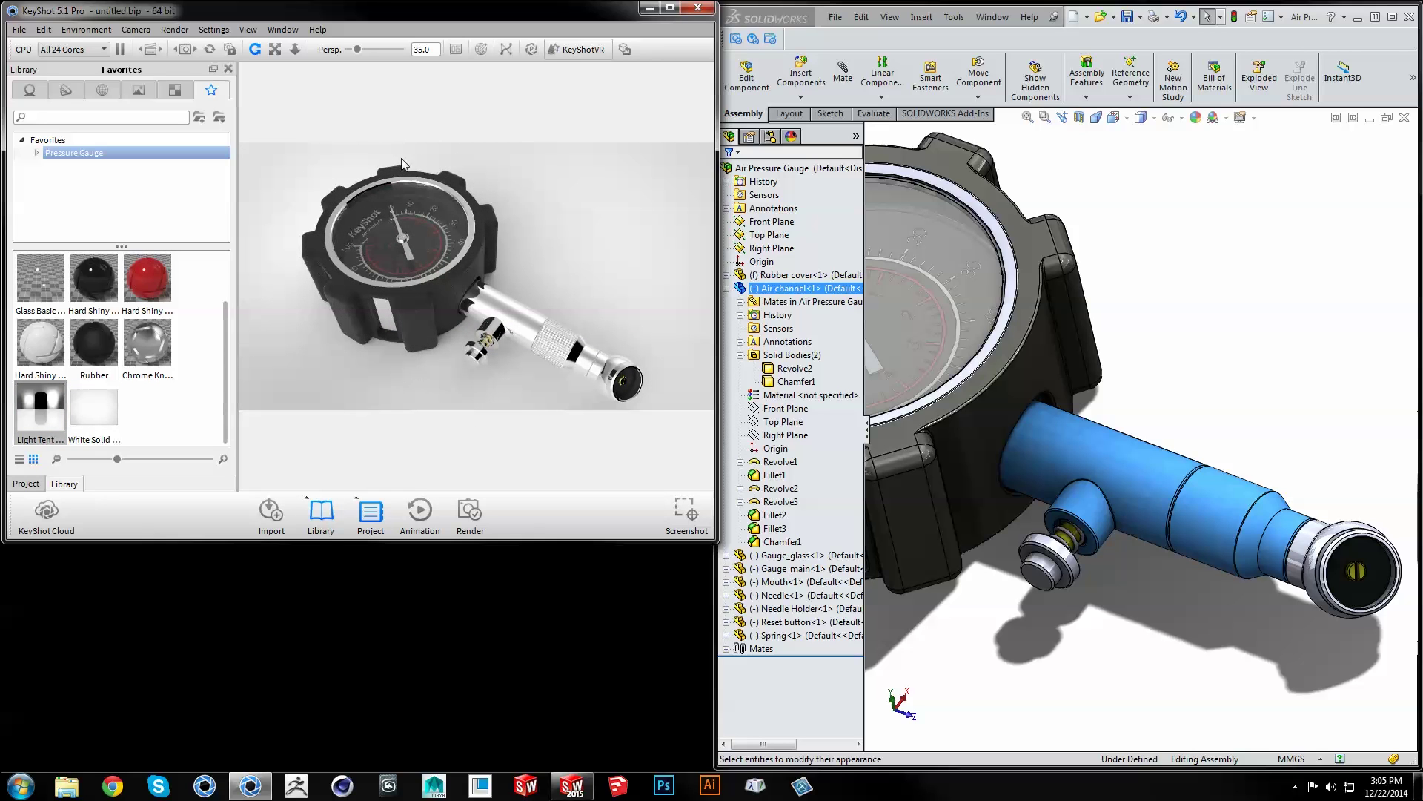
Step: Set the KeyShot camera perspective to 55, then select the Mouth's Boss-Extrude1 feature in SolidWorks
double_click(423, 49)
text(55)
key(Return)
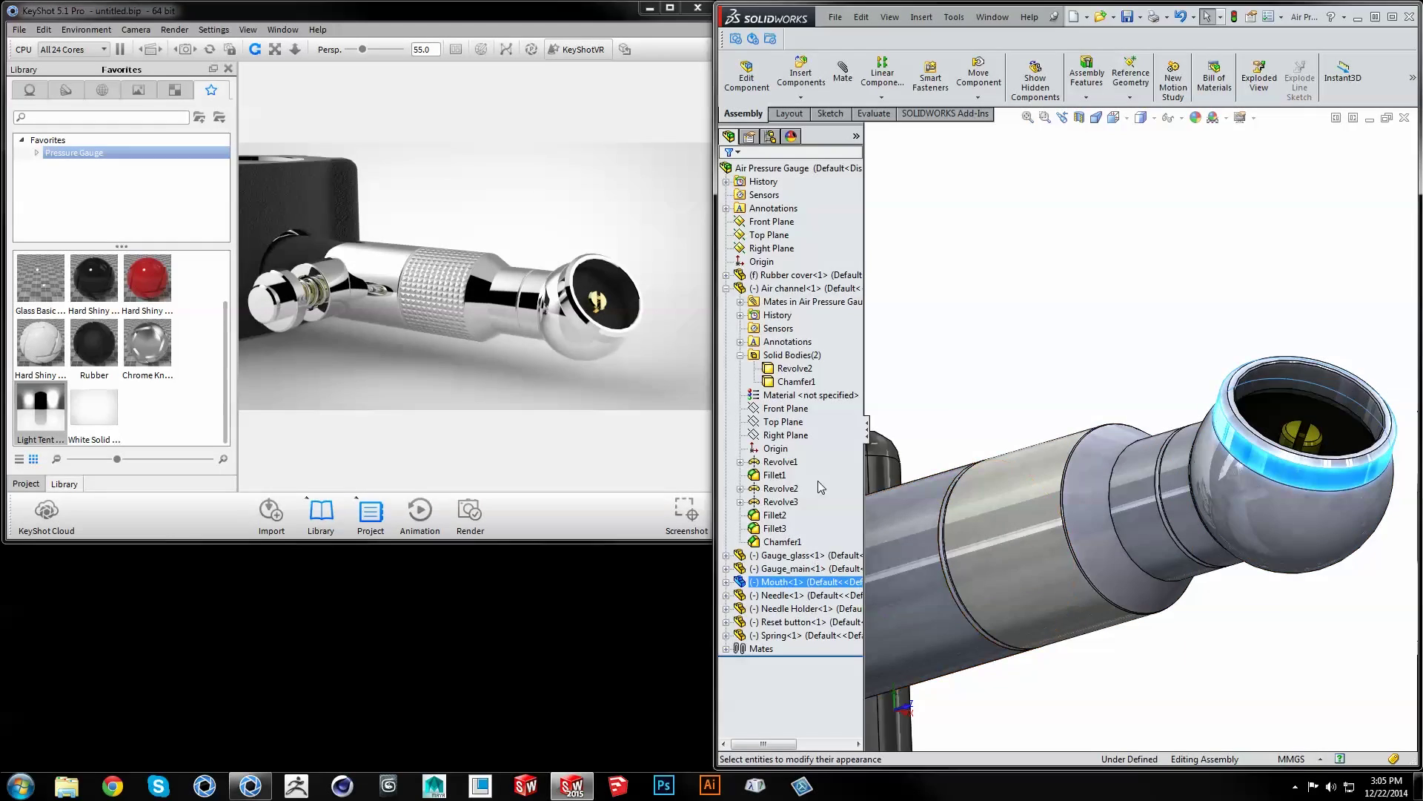
click(726, 581)
Step: Change the Mouth's Boss-Extrude1 depth to 6mm and return to editing the whole assembly
right_click(786, 542)
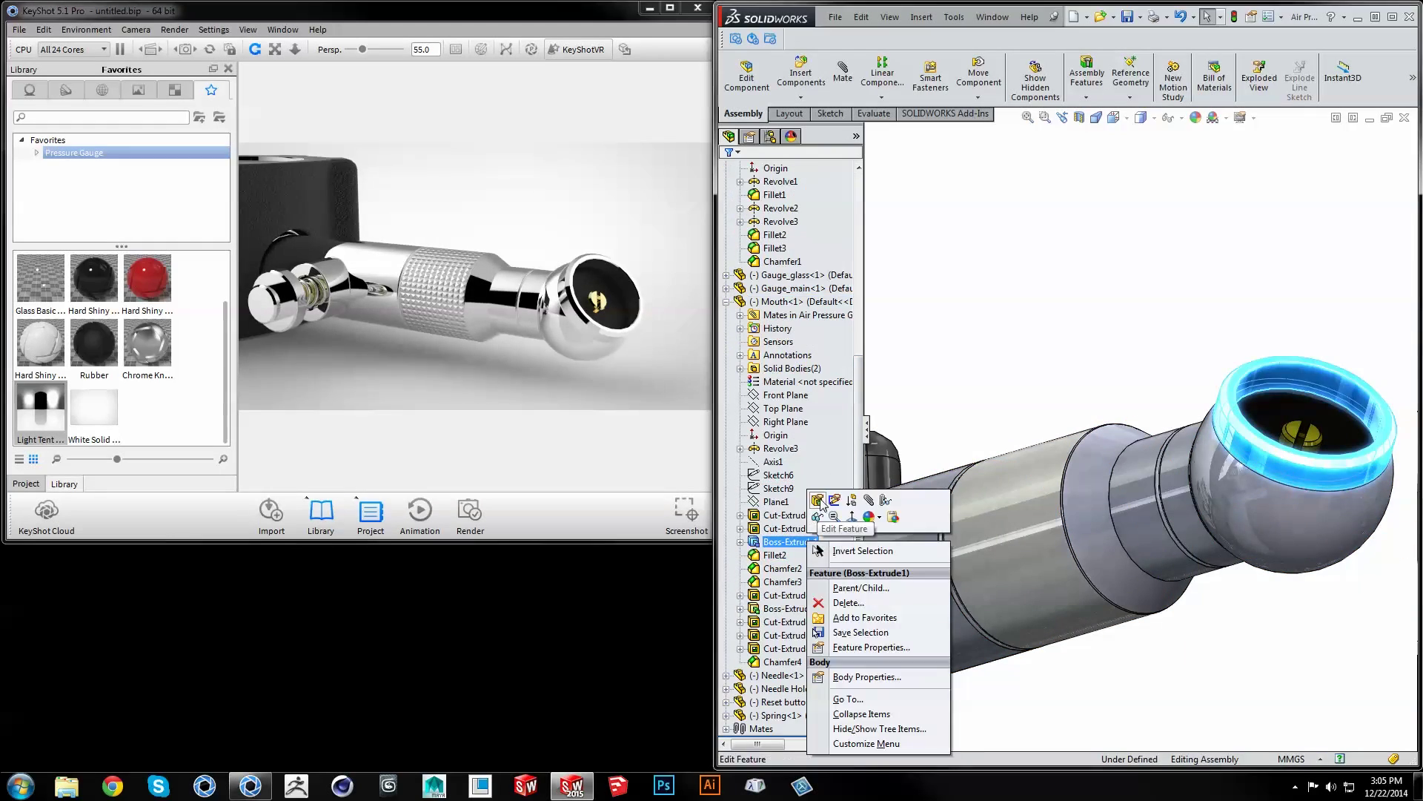
click(817, 501)
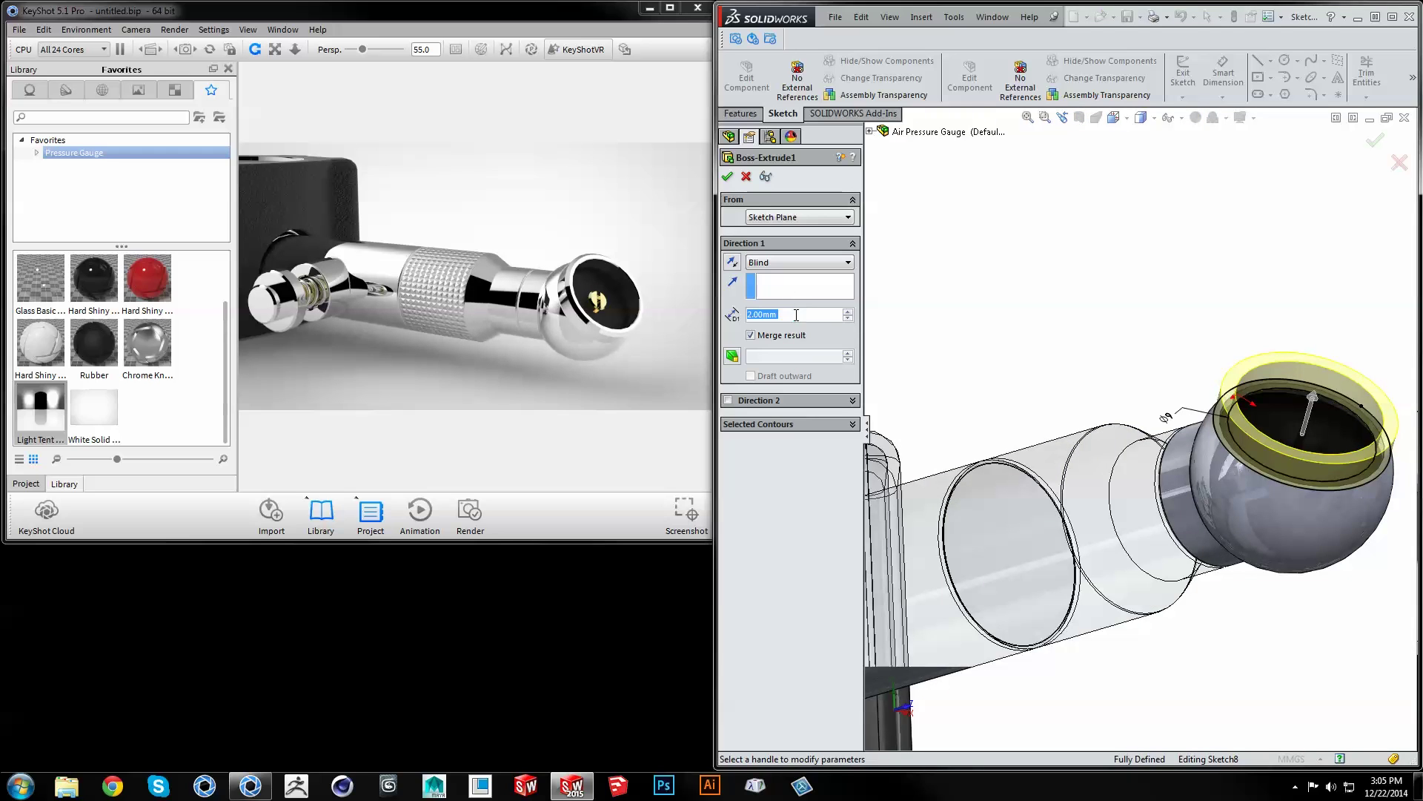
text(6)
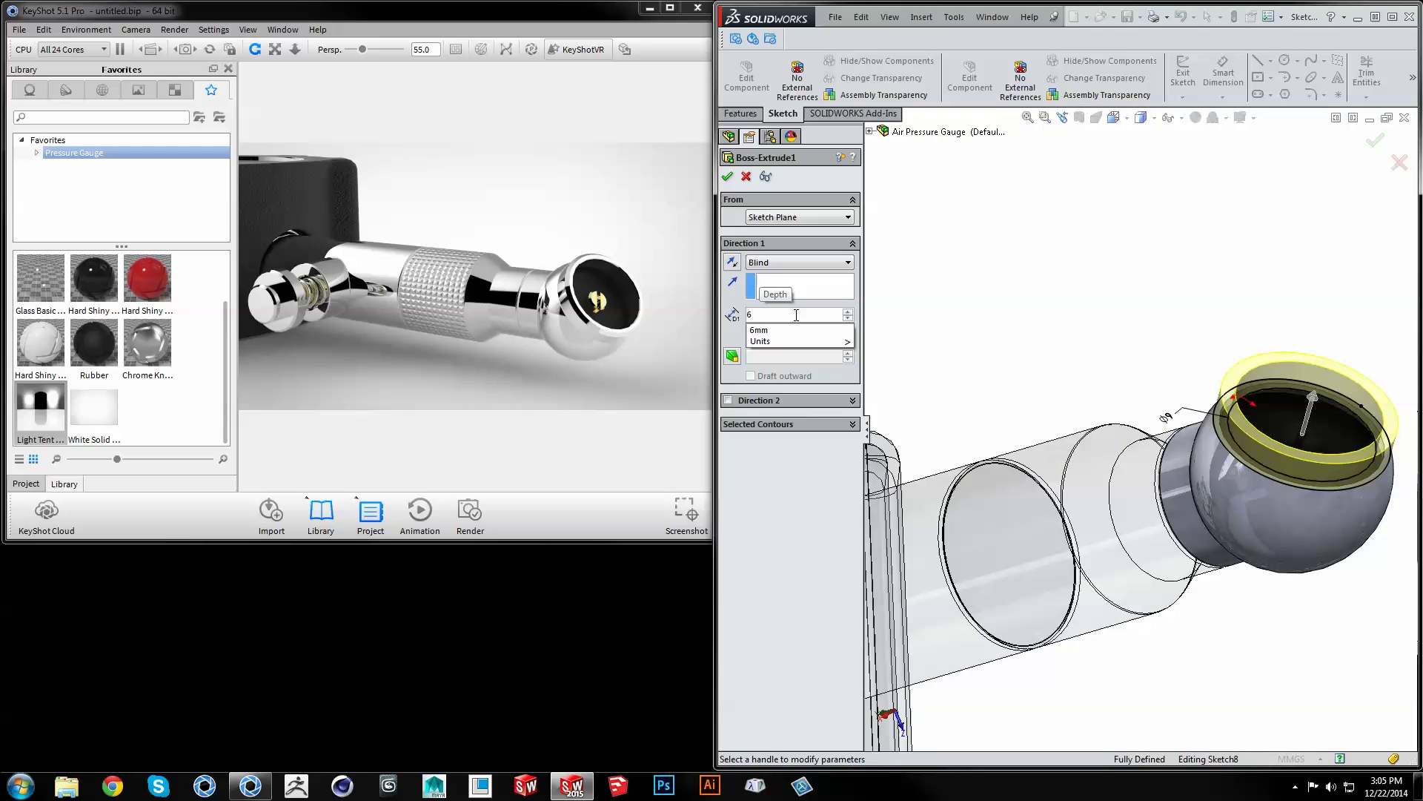
click(728, 176)
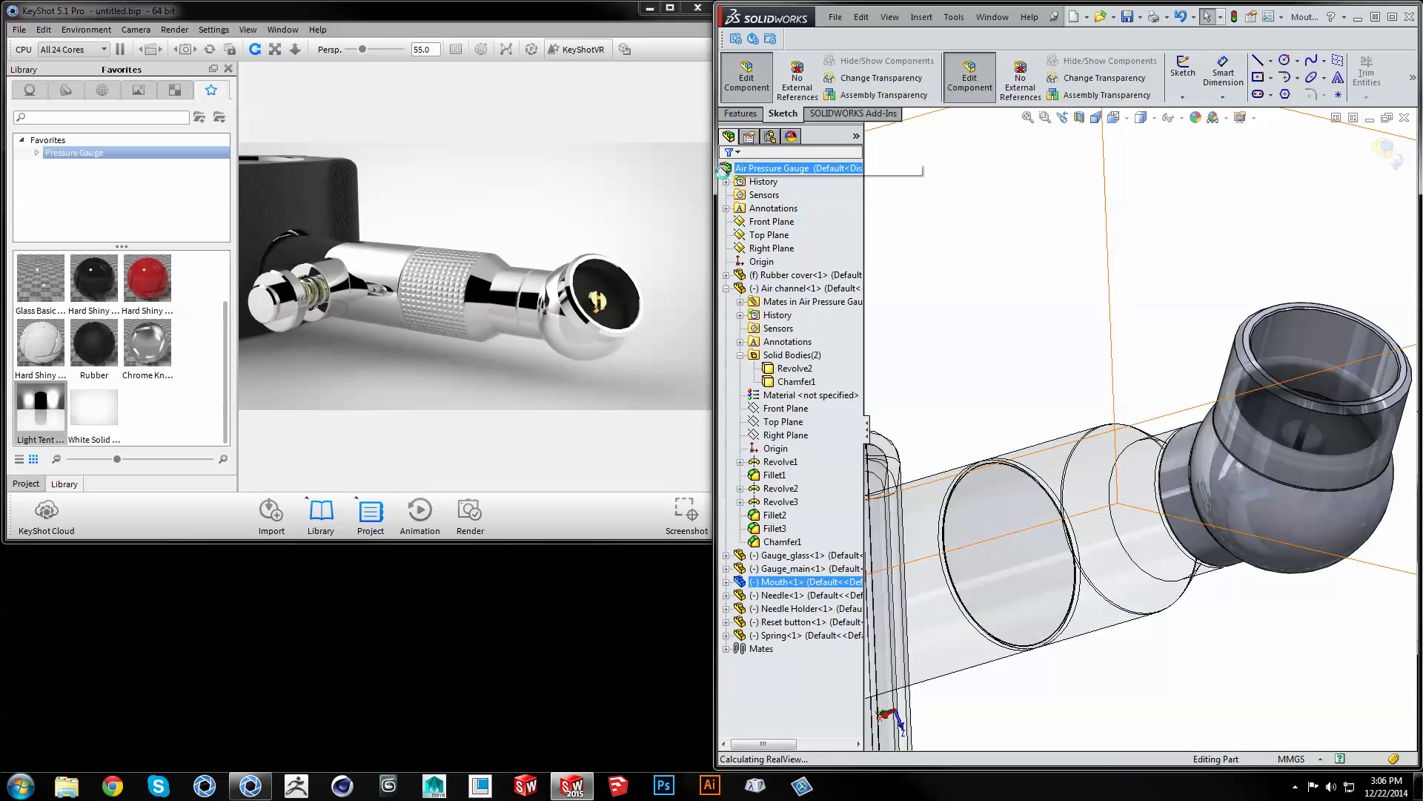
click(1385, 153)
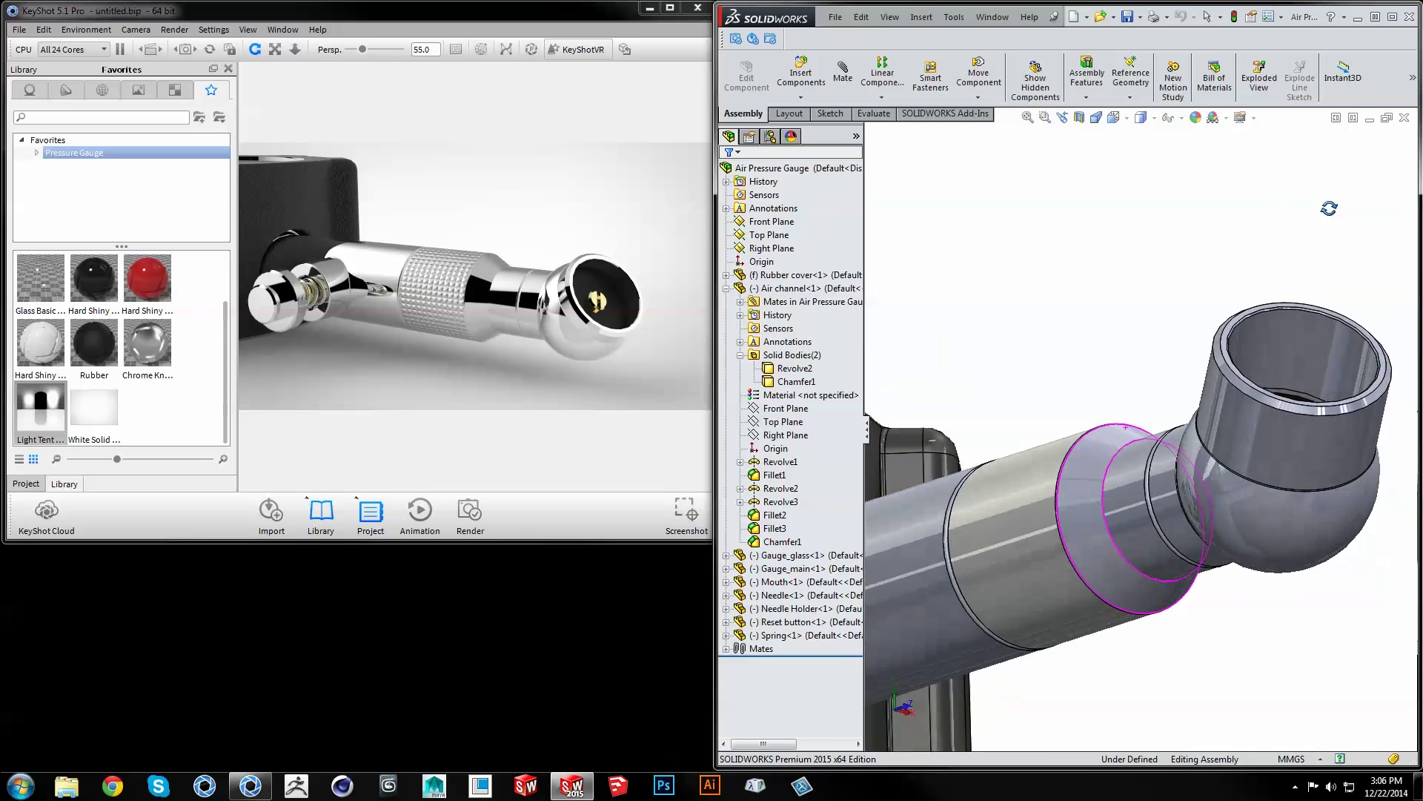
Step: Select the Air channel and Mouth components, push the updated geometry to KeyShot, and orbit the gauge
click(812, 289)
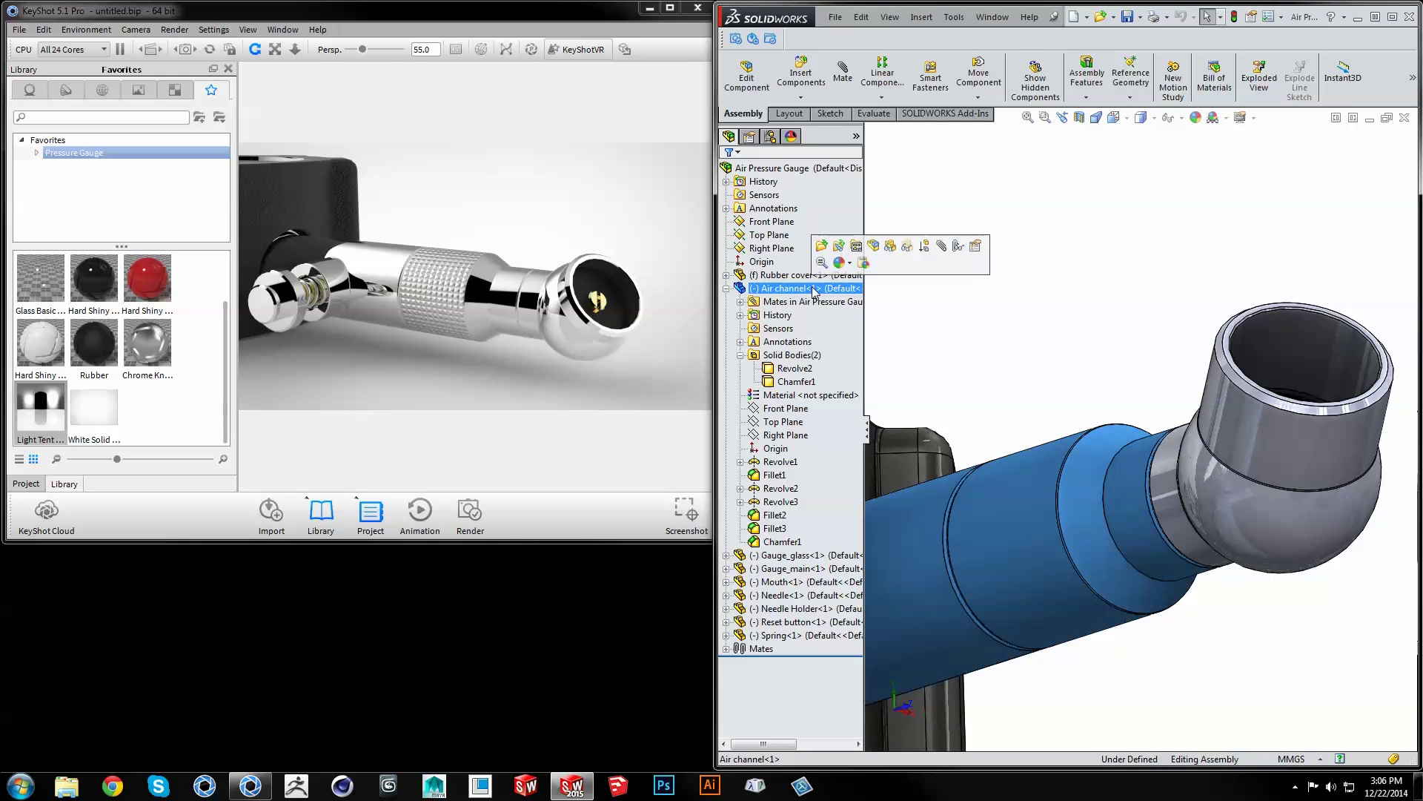
click(769, 328)
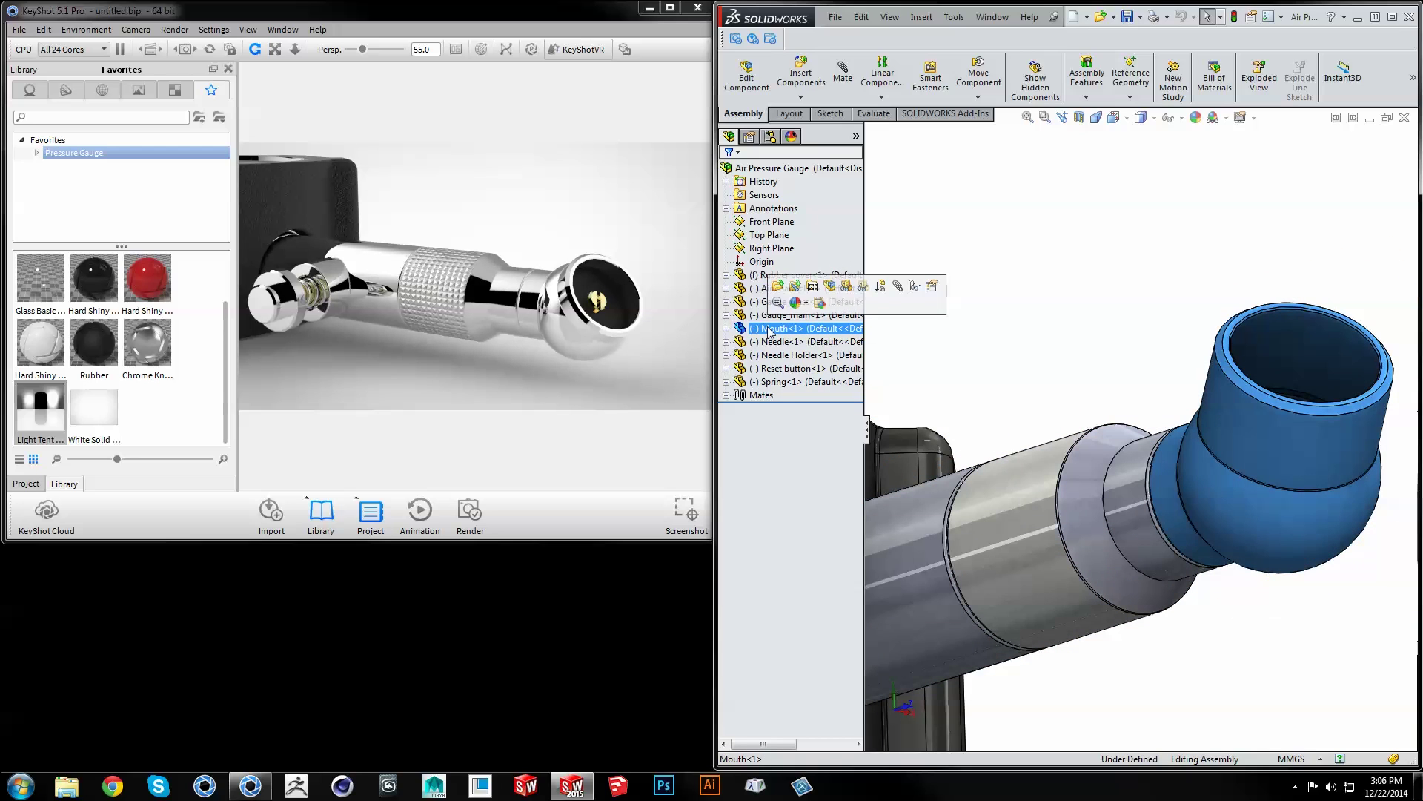
click(754, 40)
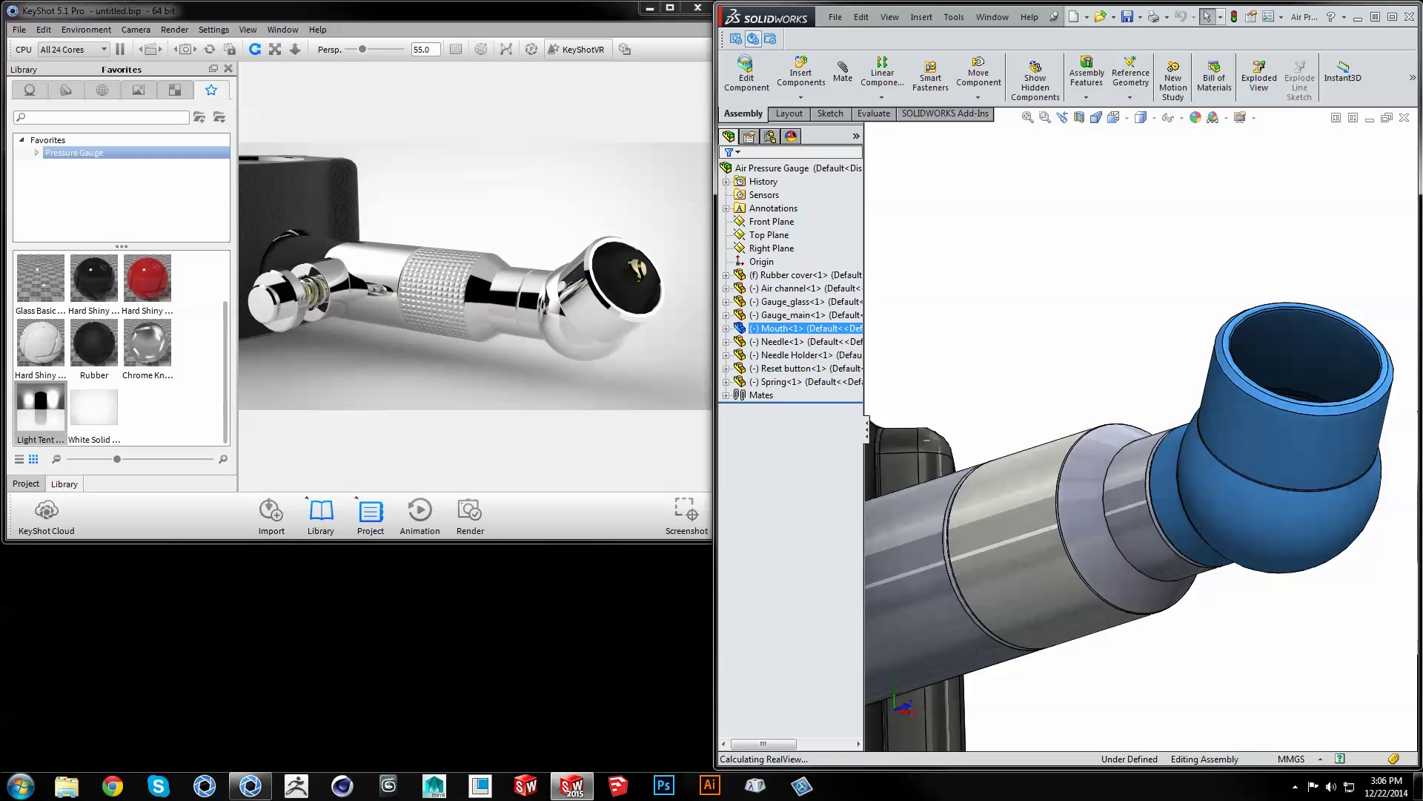
drag(683, 192, 580, 304)
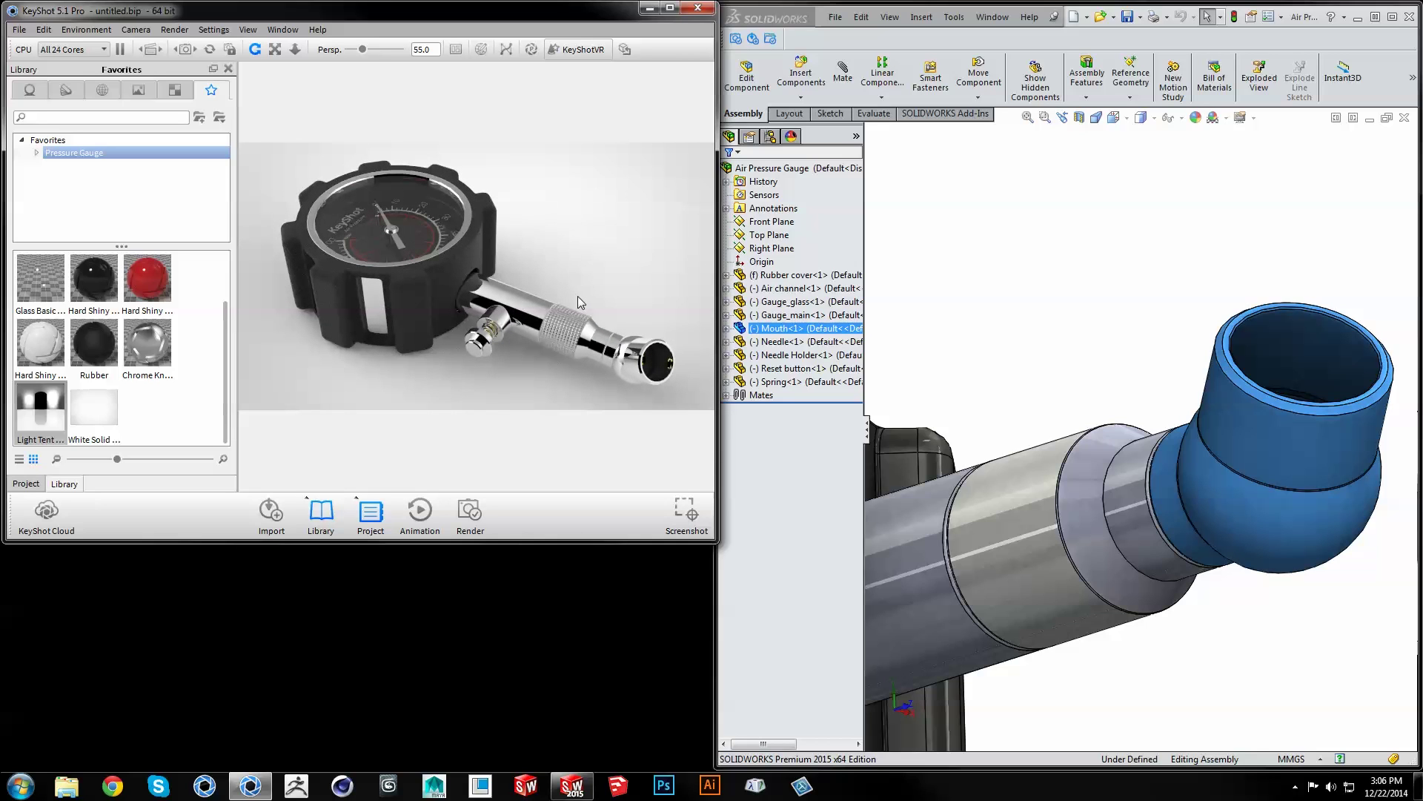
Step: Check the chrome stem's part options, then move the KeyShot window down and to the right
right_click(593, 341)
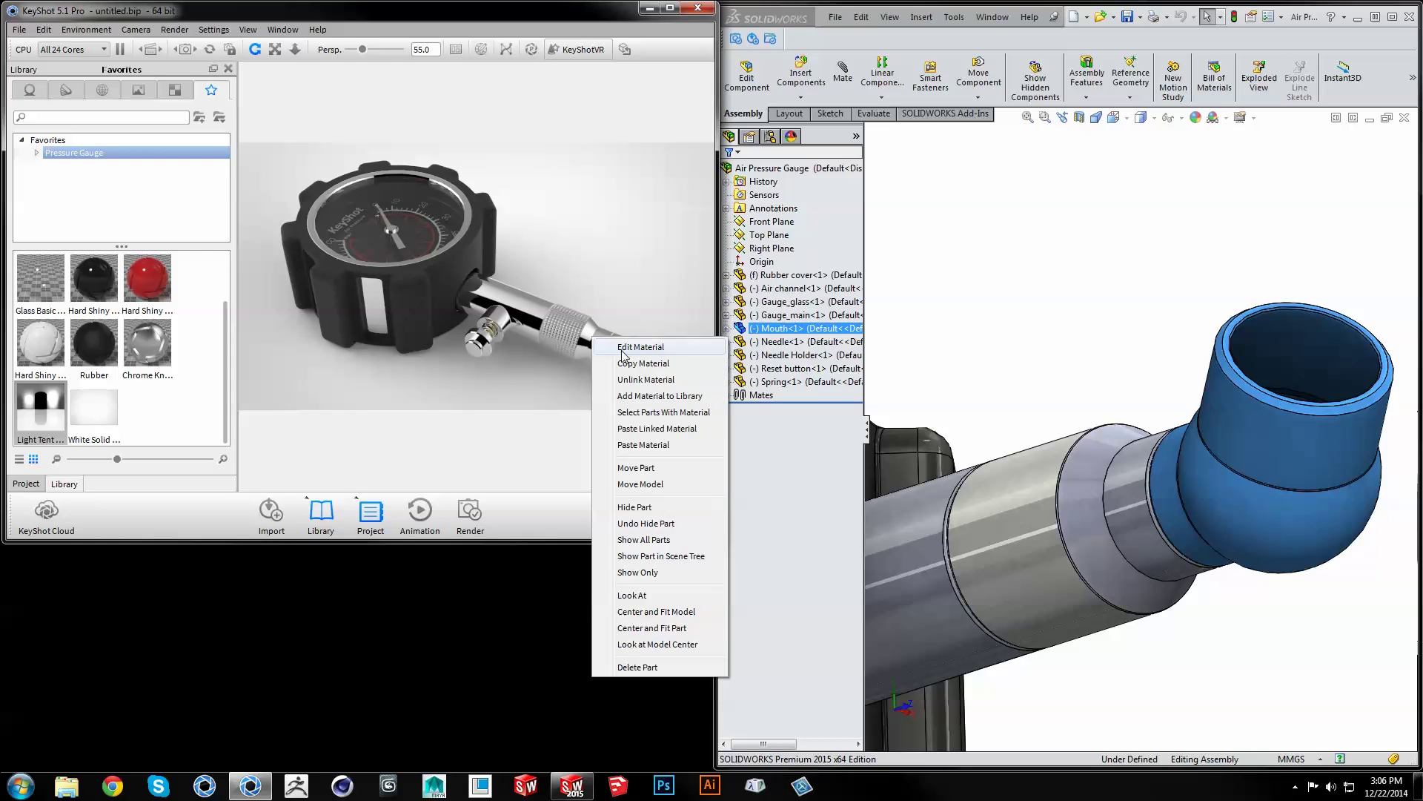
key(Escape)
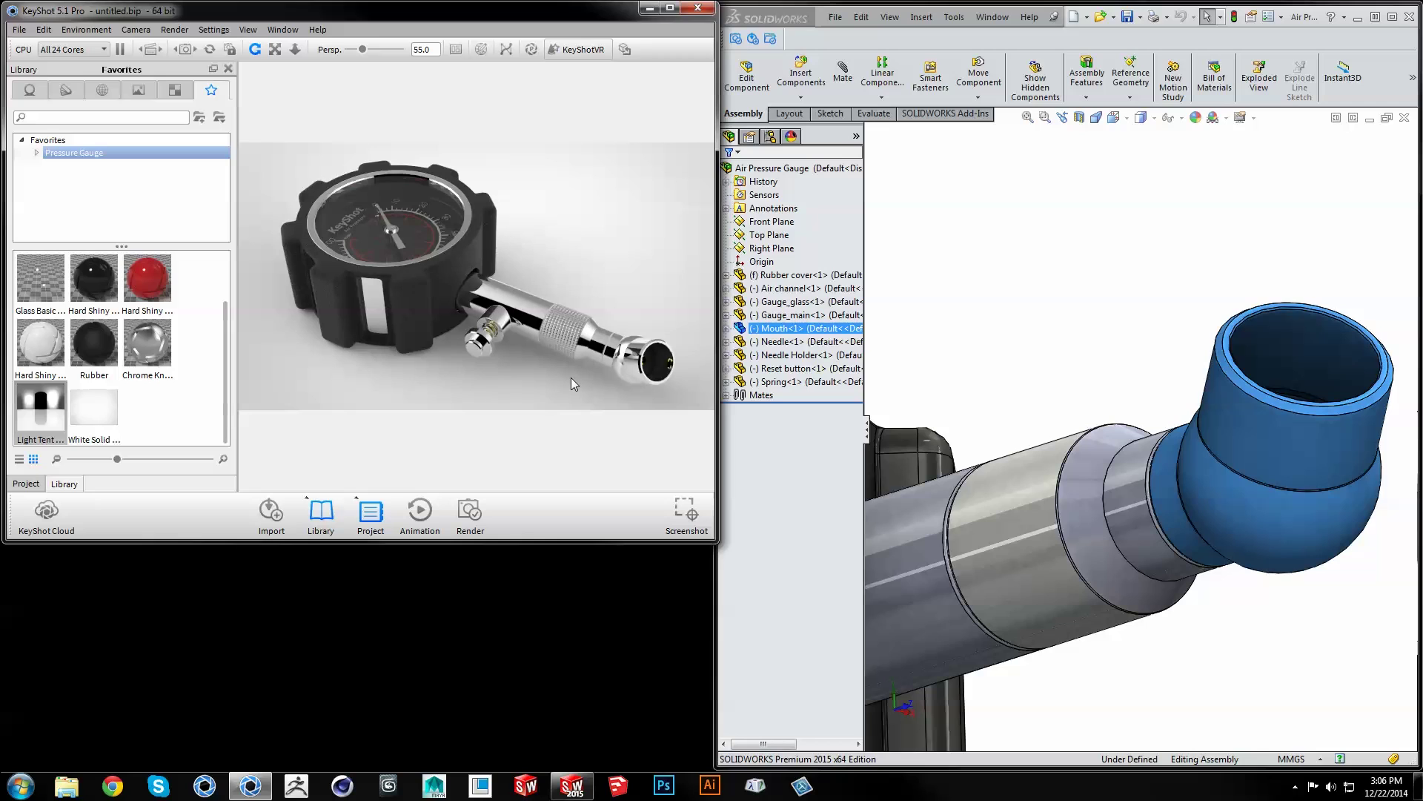
drag(469, 15, 510, 83)
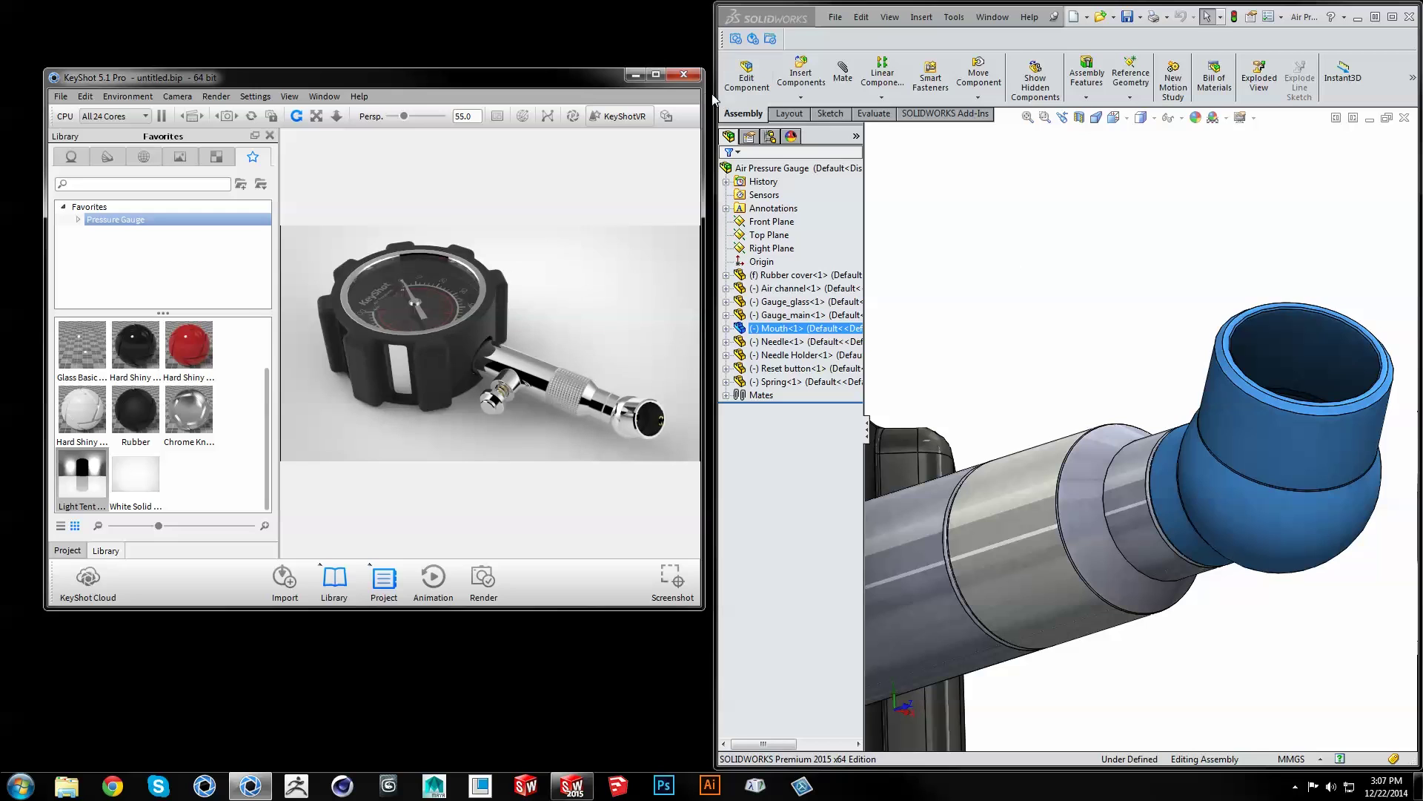
Step: Show the Project scene tree with Gauge_glass and Mouth collapsed, lengthen the tree, and widen SolidWorks
click(87, 577)
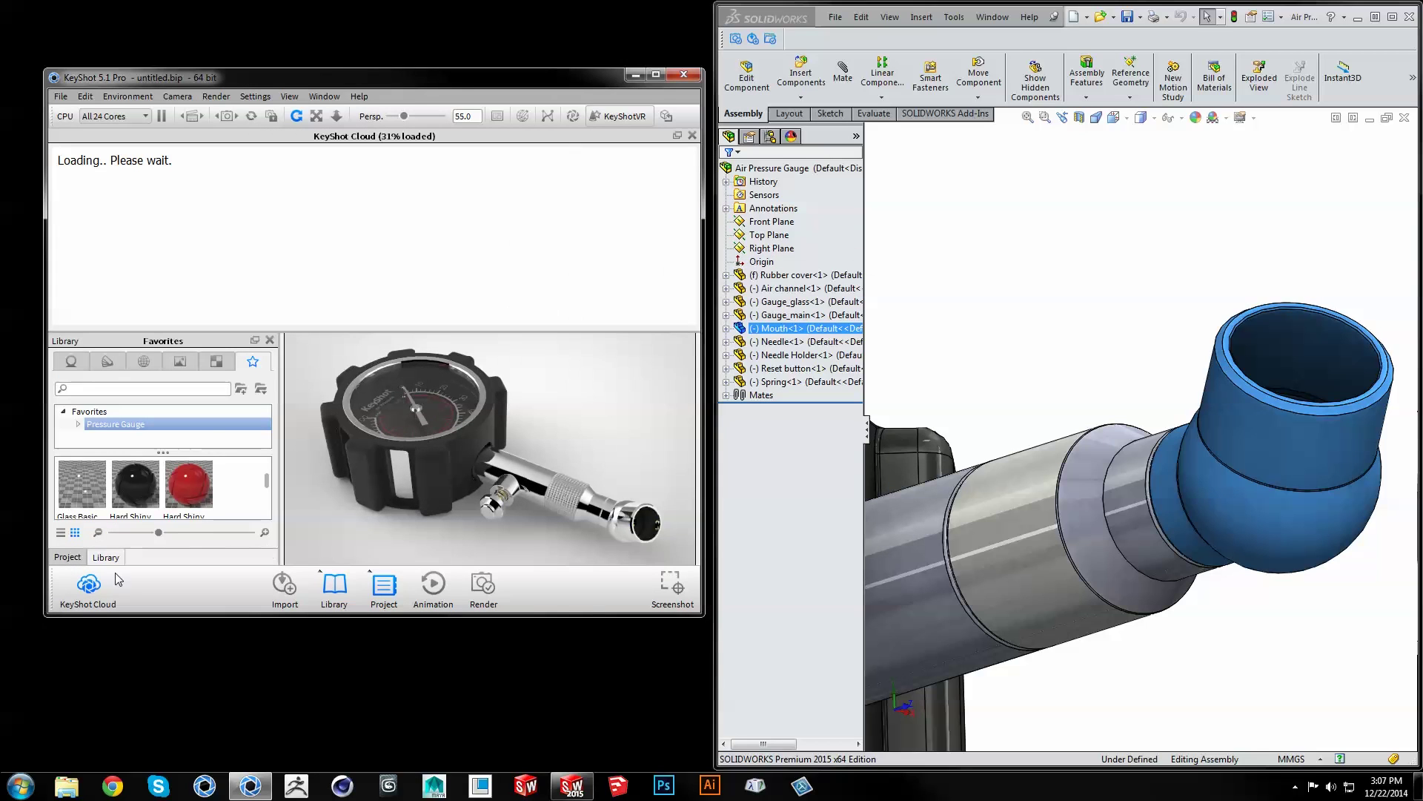
click(88, 582)
click(68, 557)
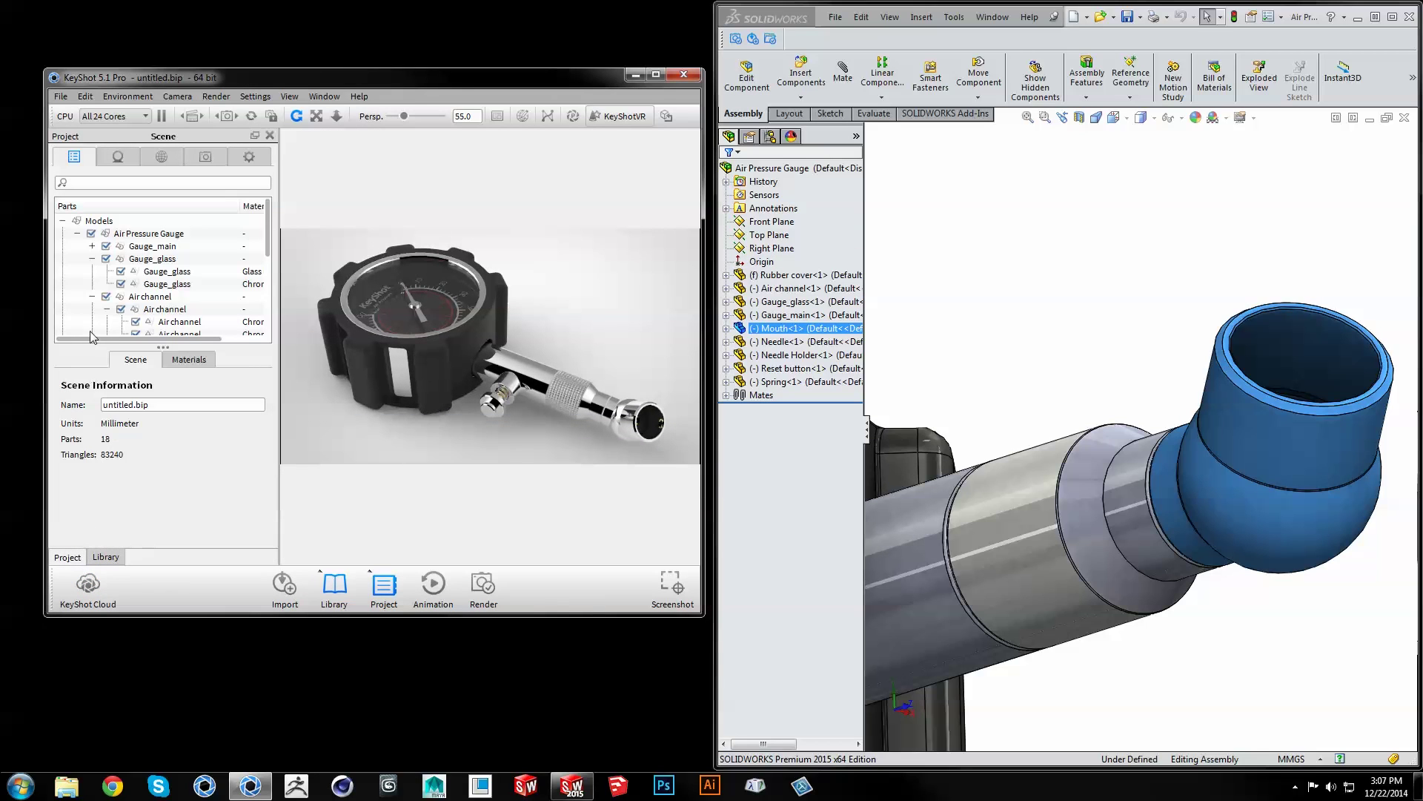
click(92, 258)
click(92, 296)
drag(163, 347, 164, 424)
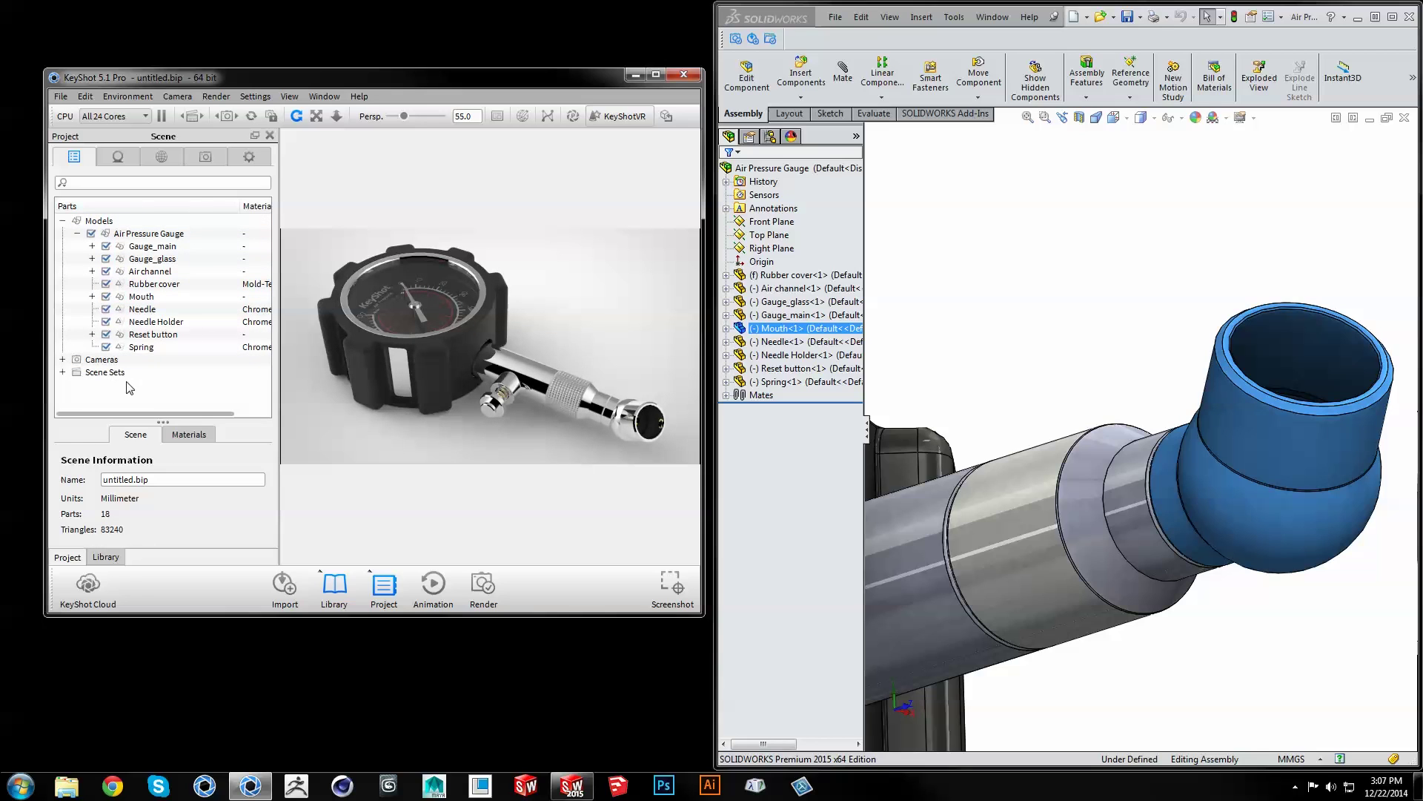
drag(715, 89, 449, 88)
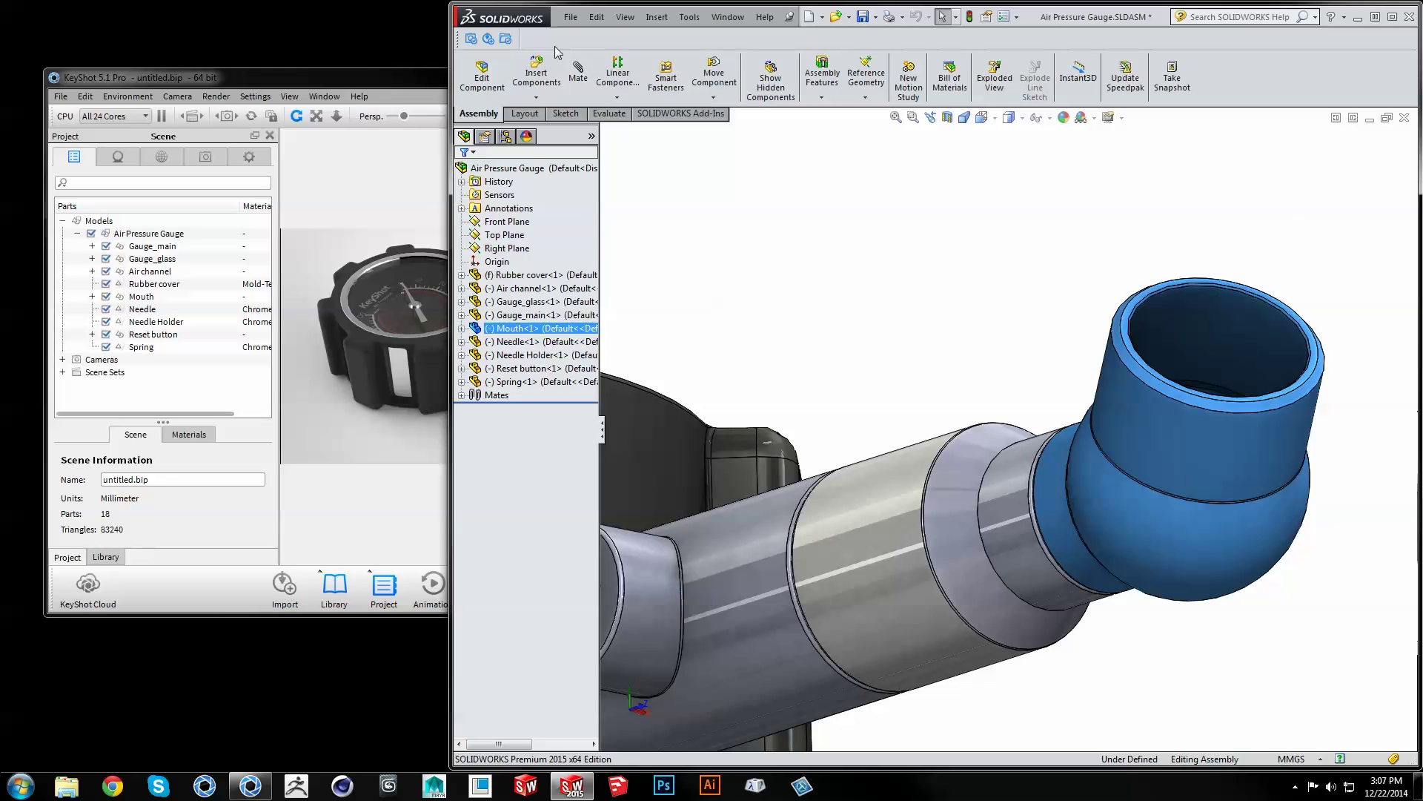
Step: Export the assembly as a KeyShot file named Gauge inside the Desktop's Gauge folder
click(505, 39)
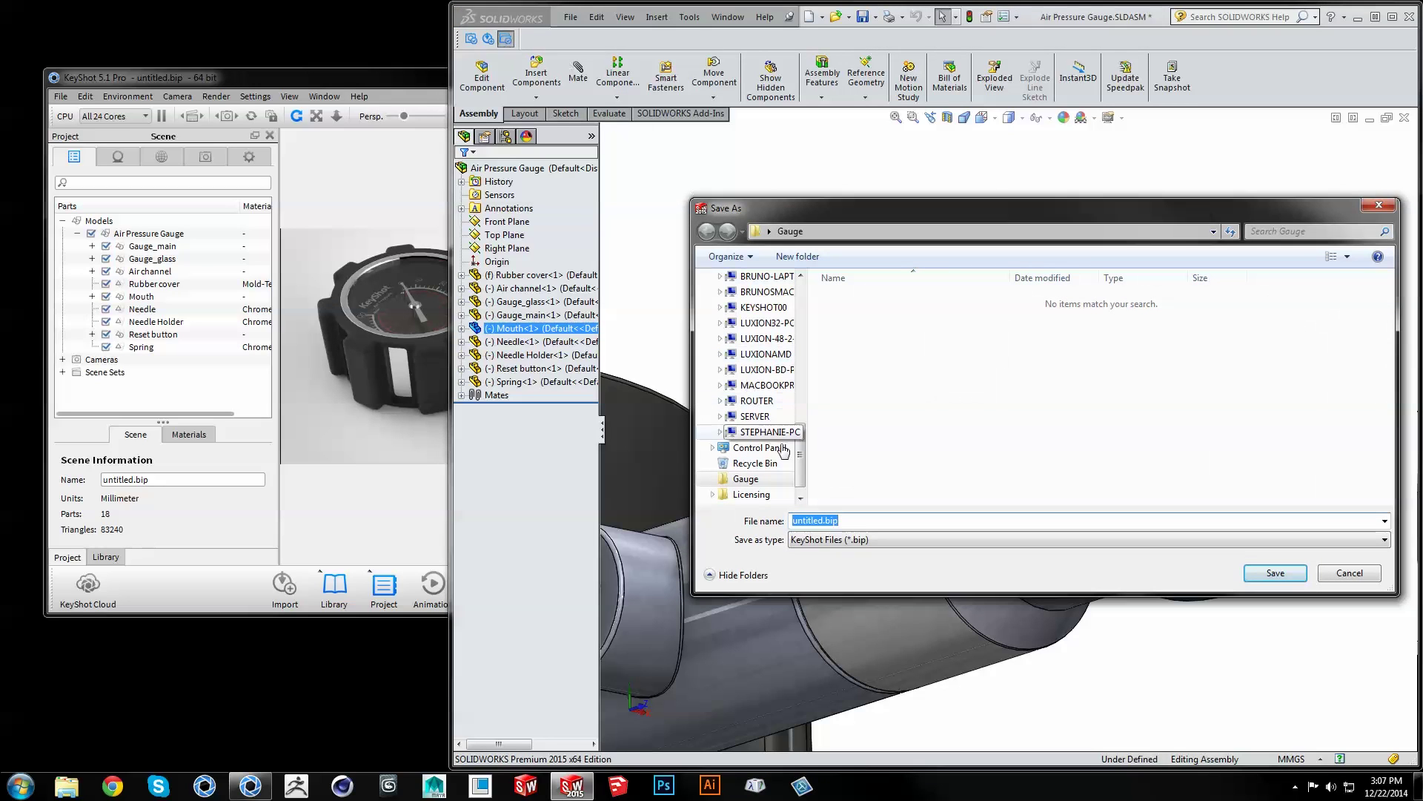
drag(800, 465, 822, 295)
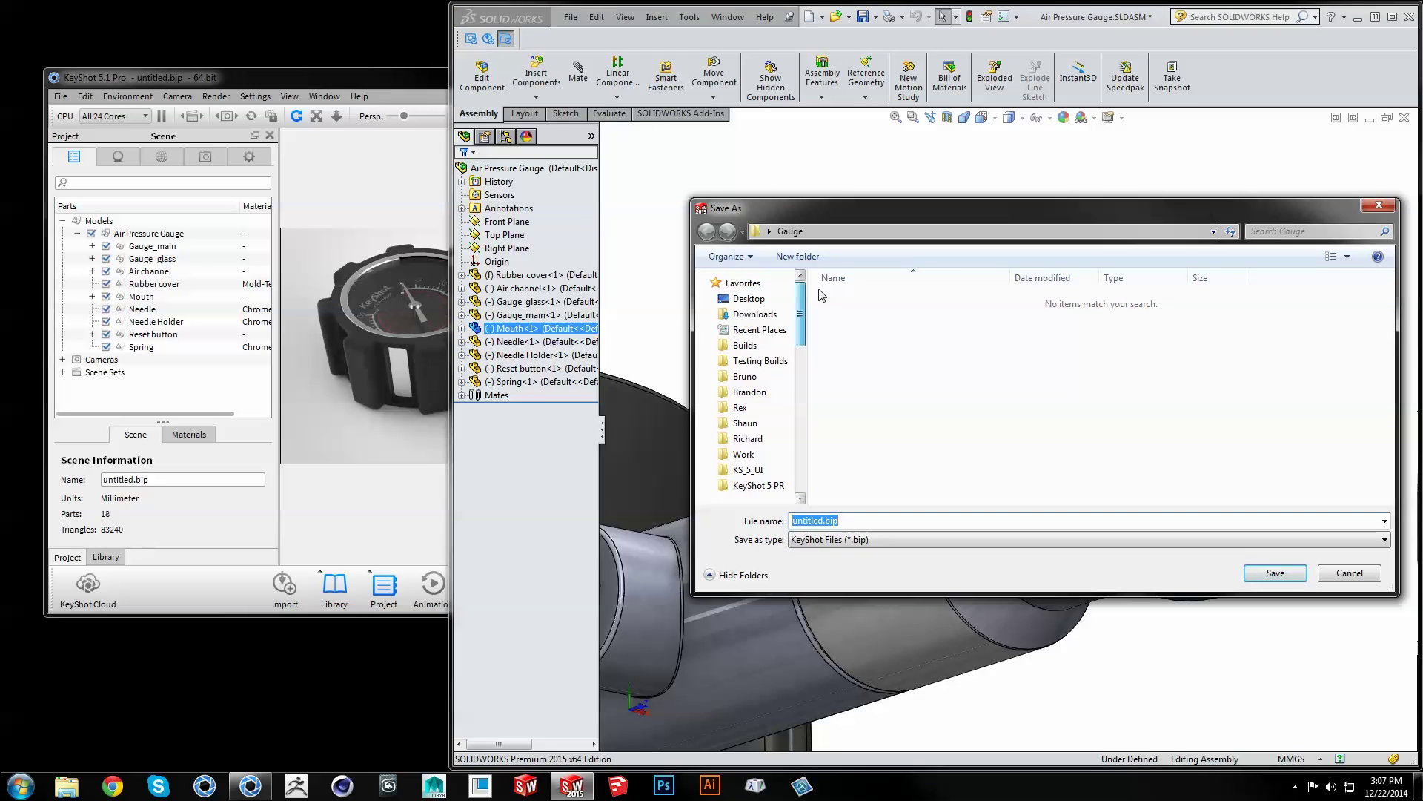
click(749, 298)
double_click(838, 520)
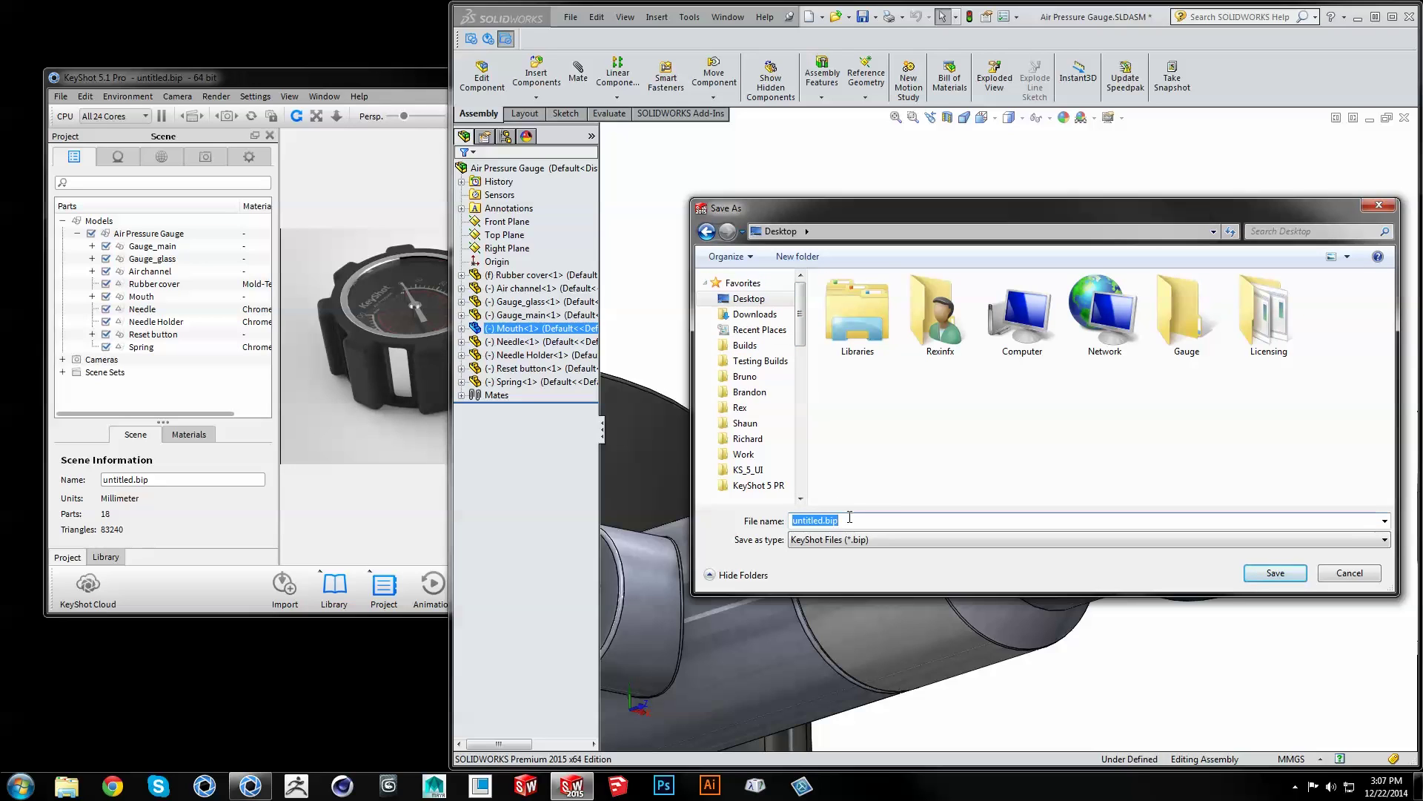
key(BackSpace)
text(Gauge)
key(Return)
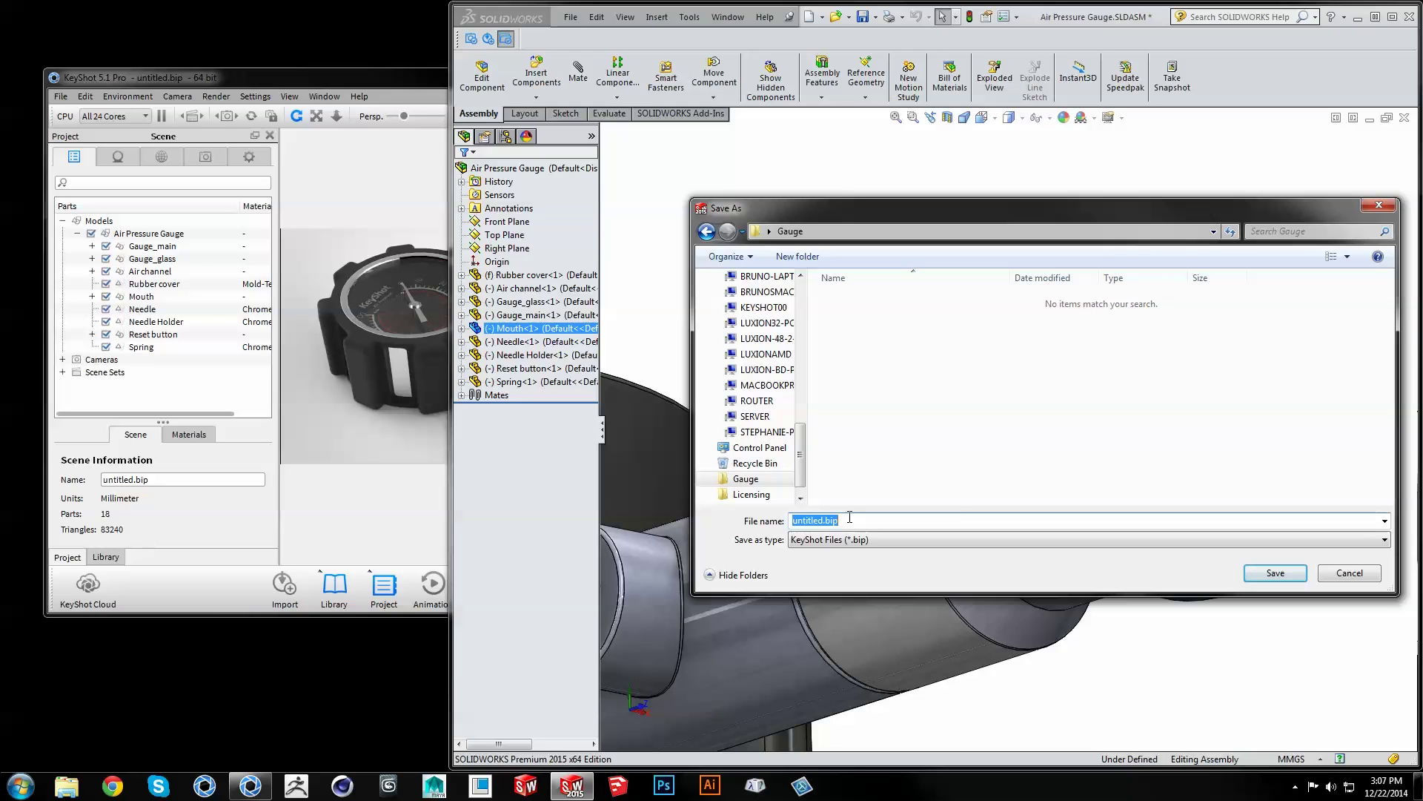
text(Gauge)
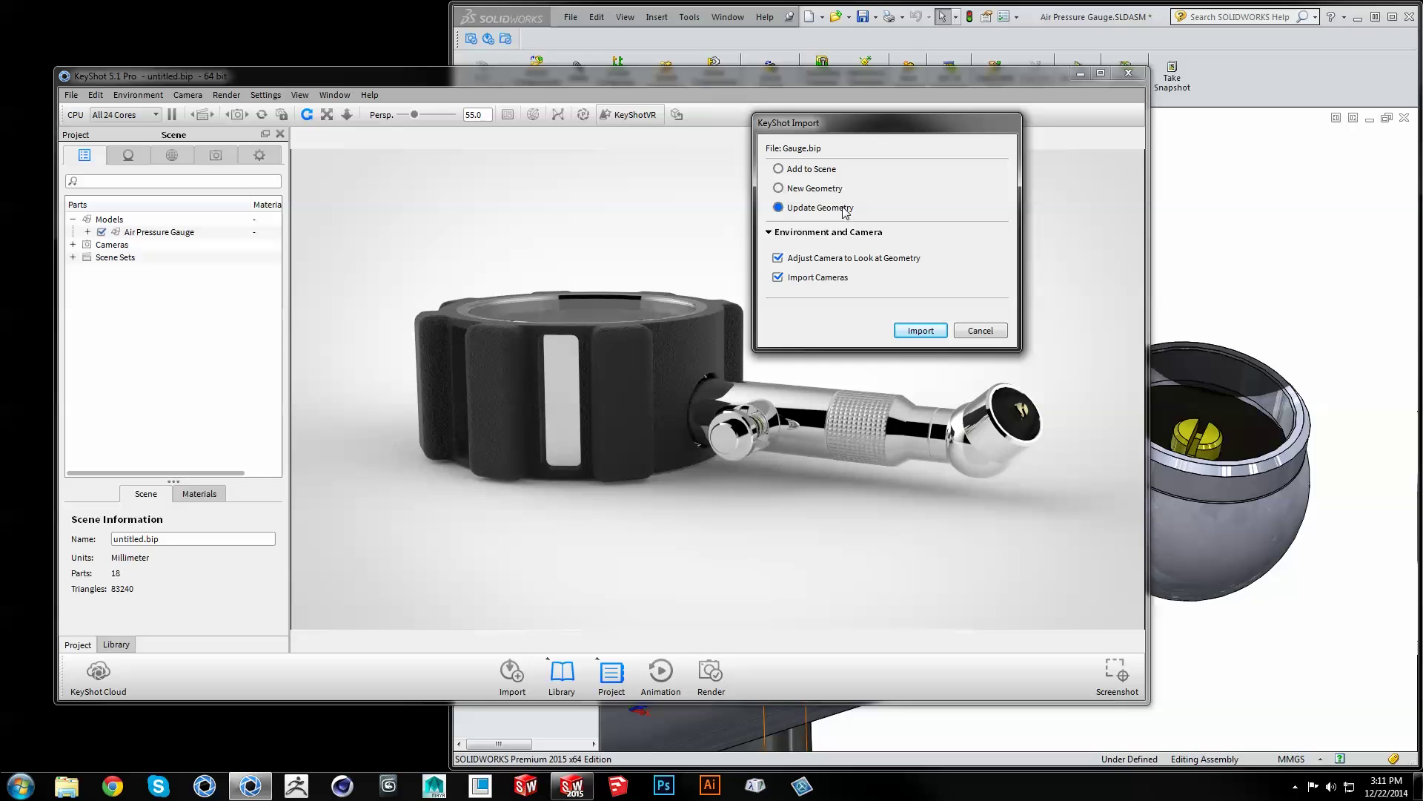
Step: Import Gauge.bip using Add to Scene with Retain Materials ticked
click(823, 171)
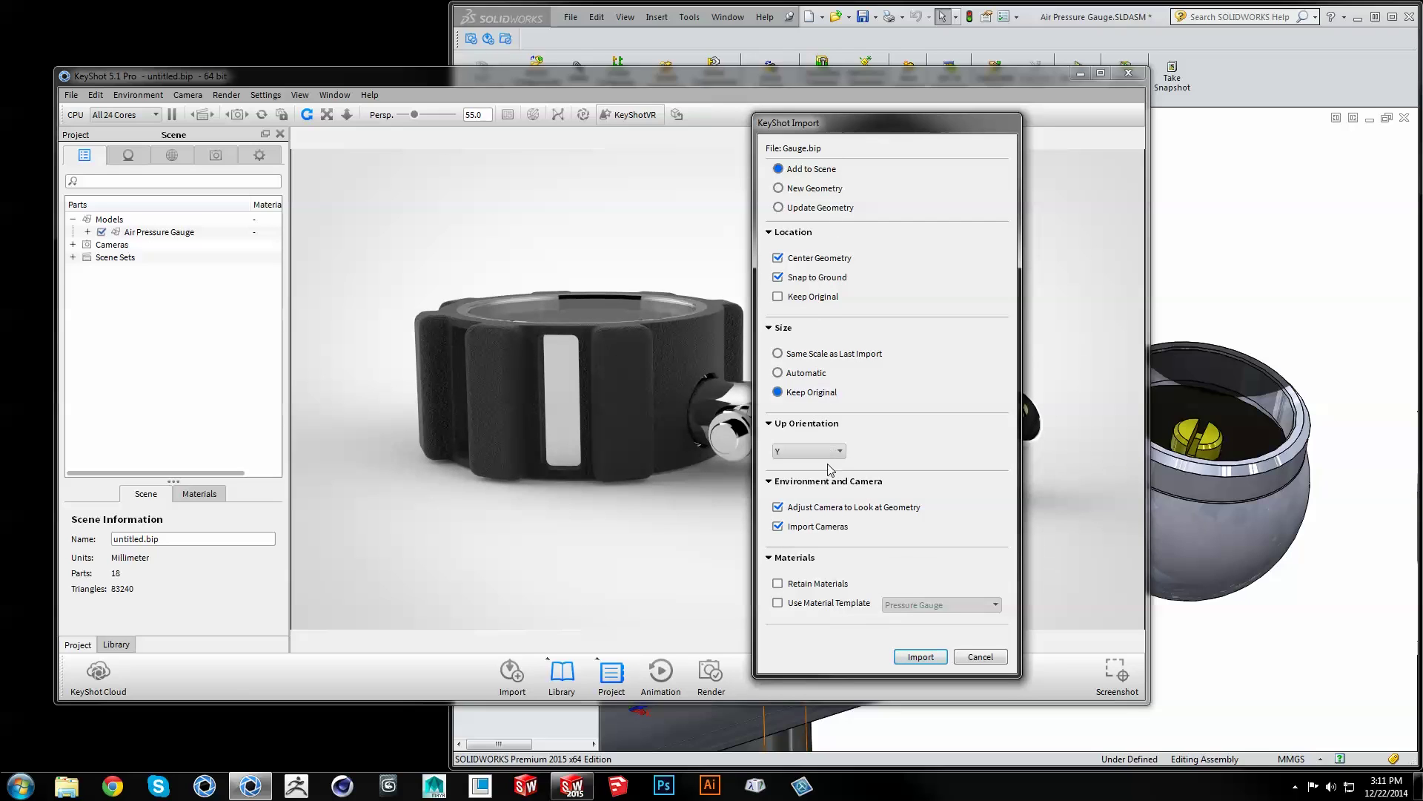
click(816, 585)
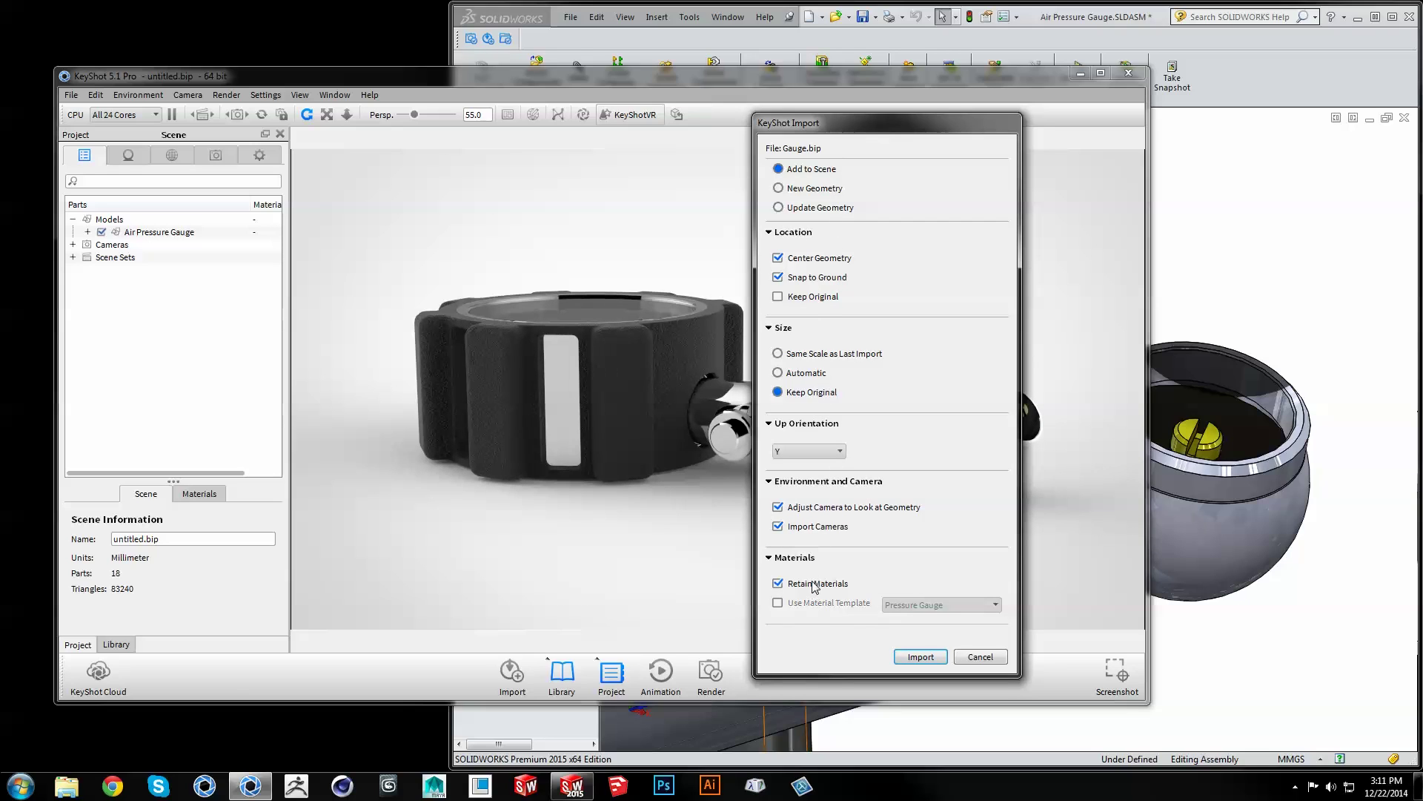
click(916, 657)
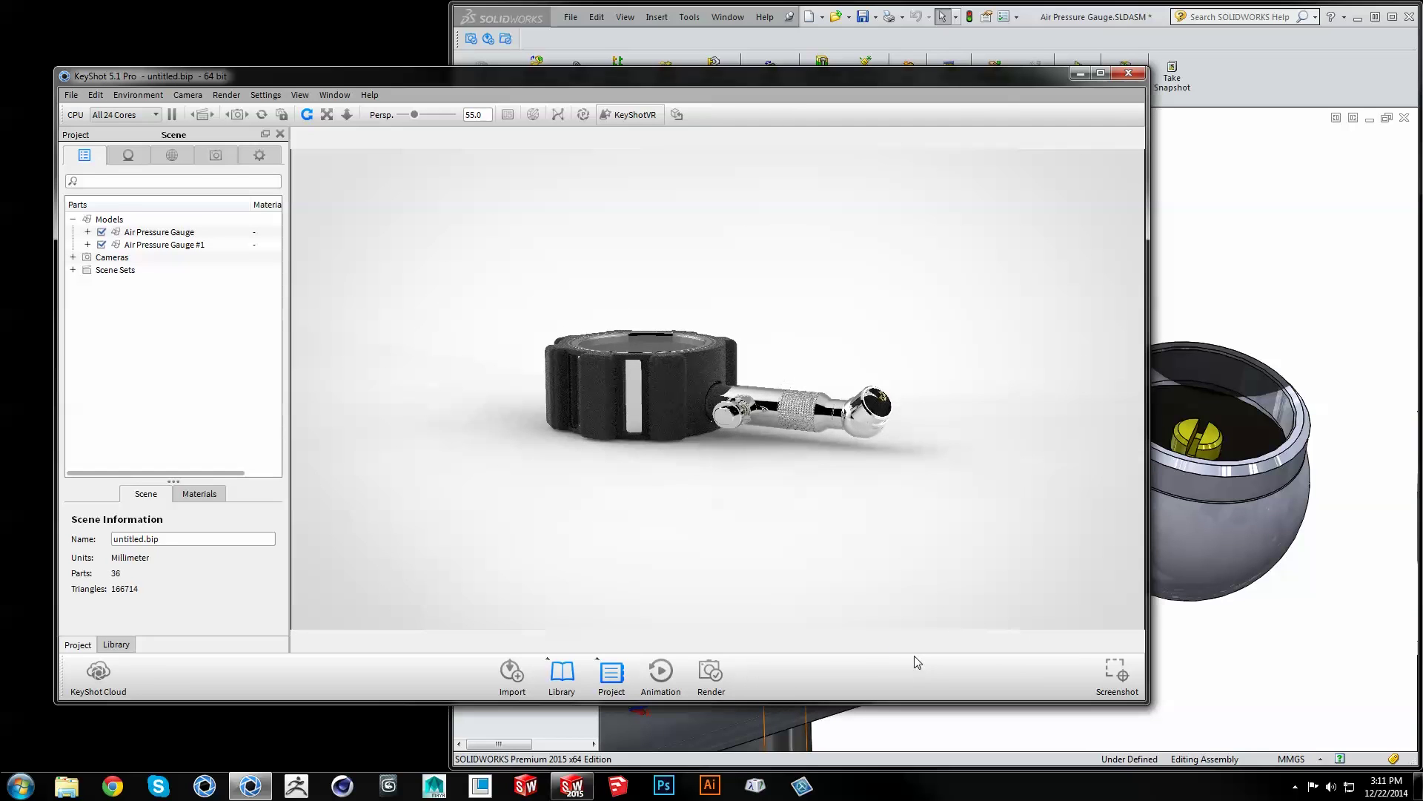
Step: Hide the original Air Pressure Gauge, then orbit and zoom in on the new gauge's dial face
click(101, 232)
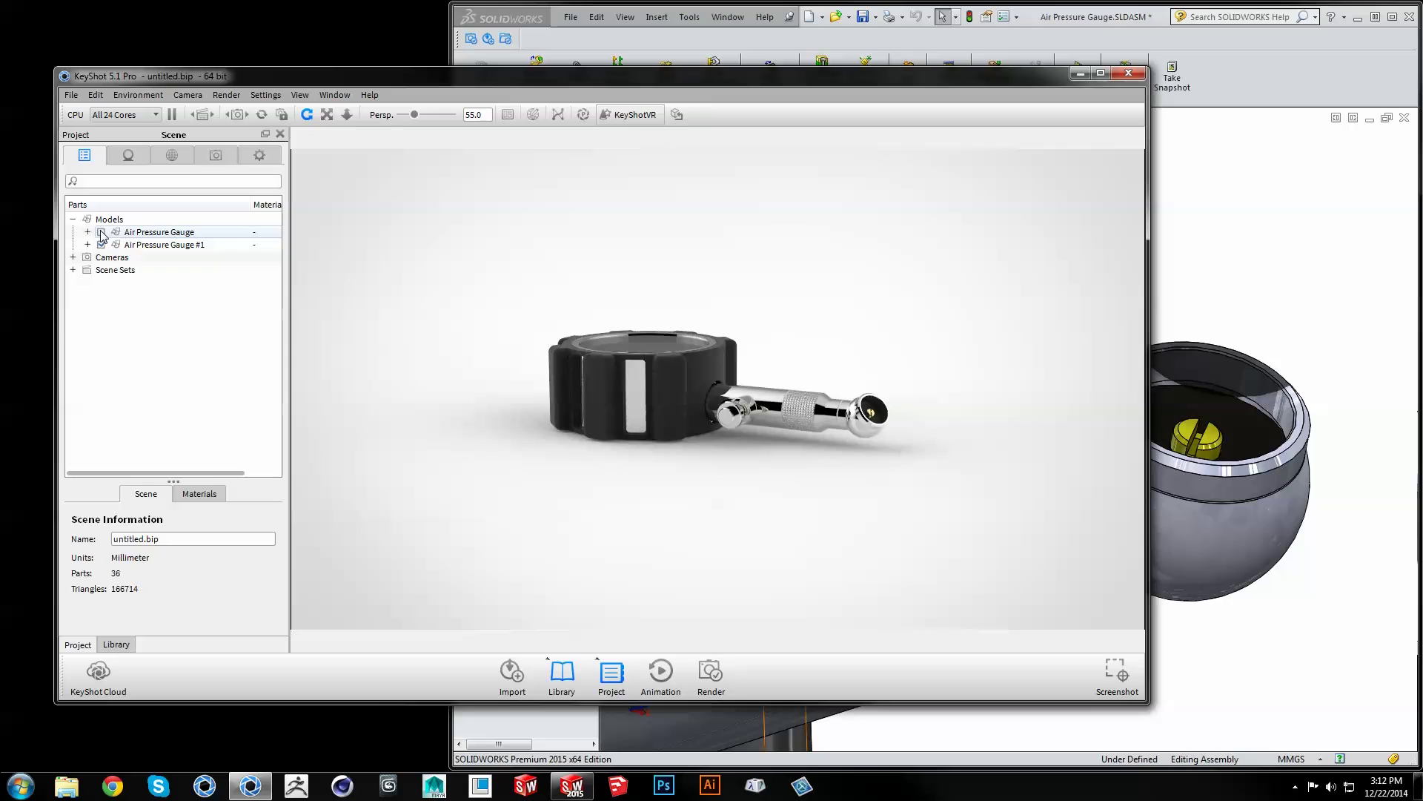
drag(842, 502, 834, 532)
scroll(680, 499, up, 3)
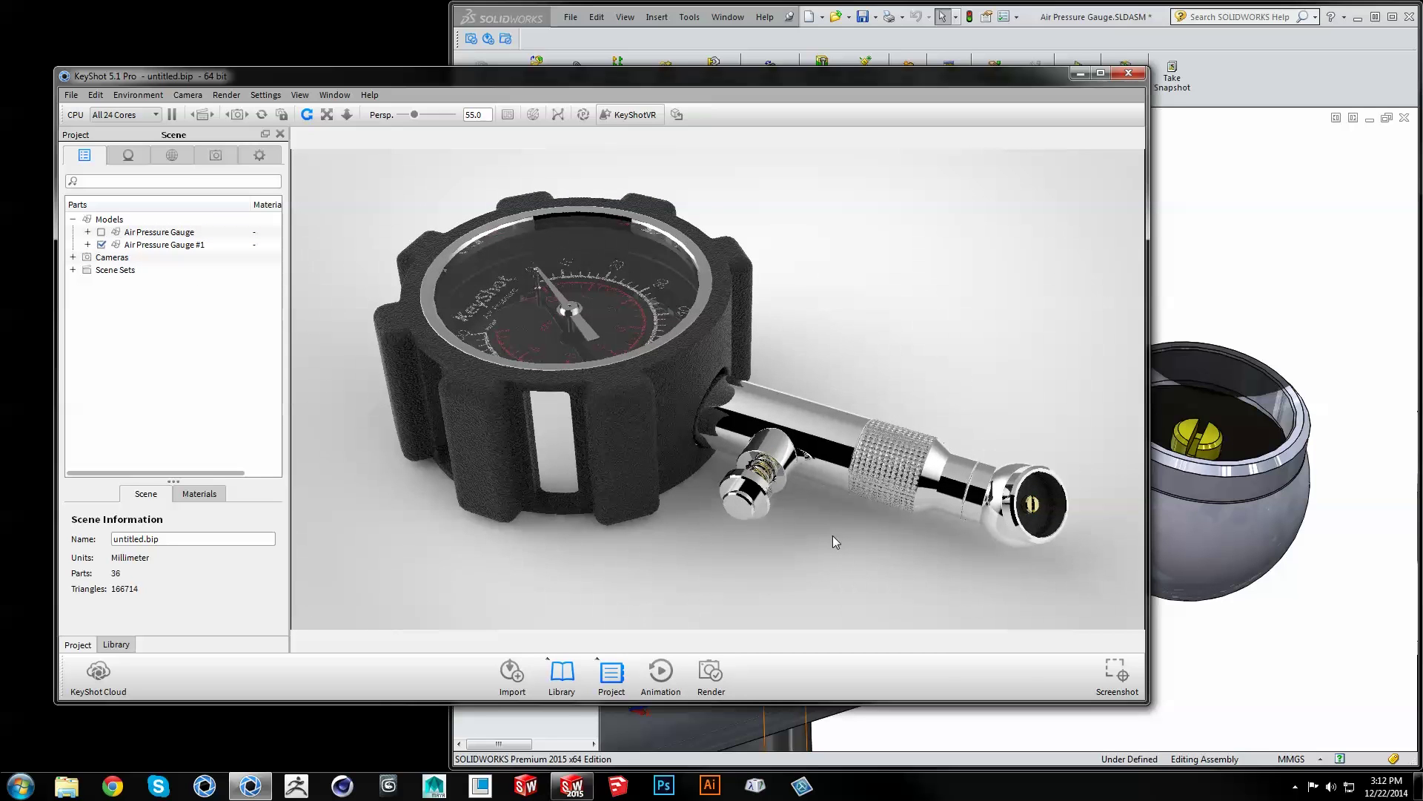